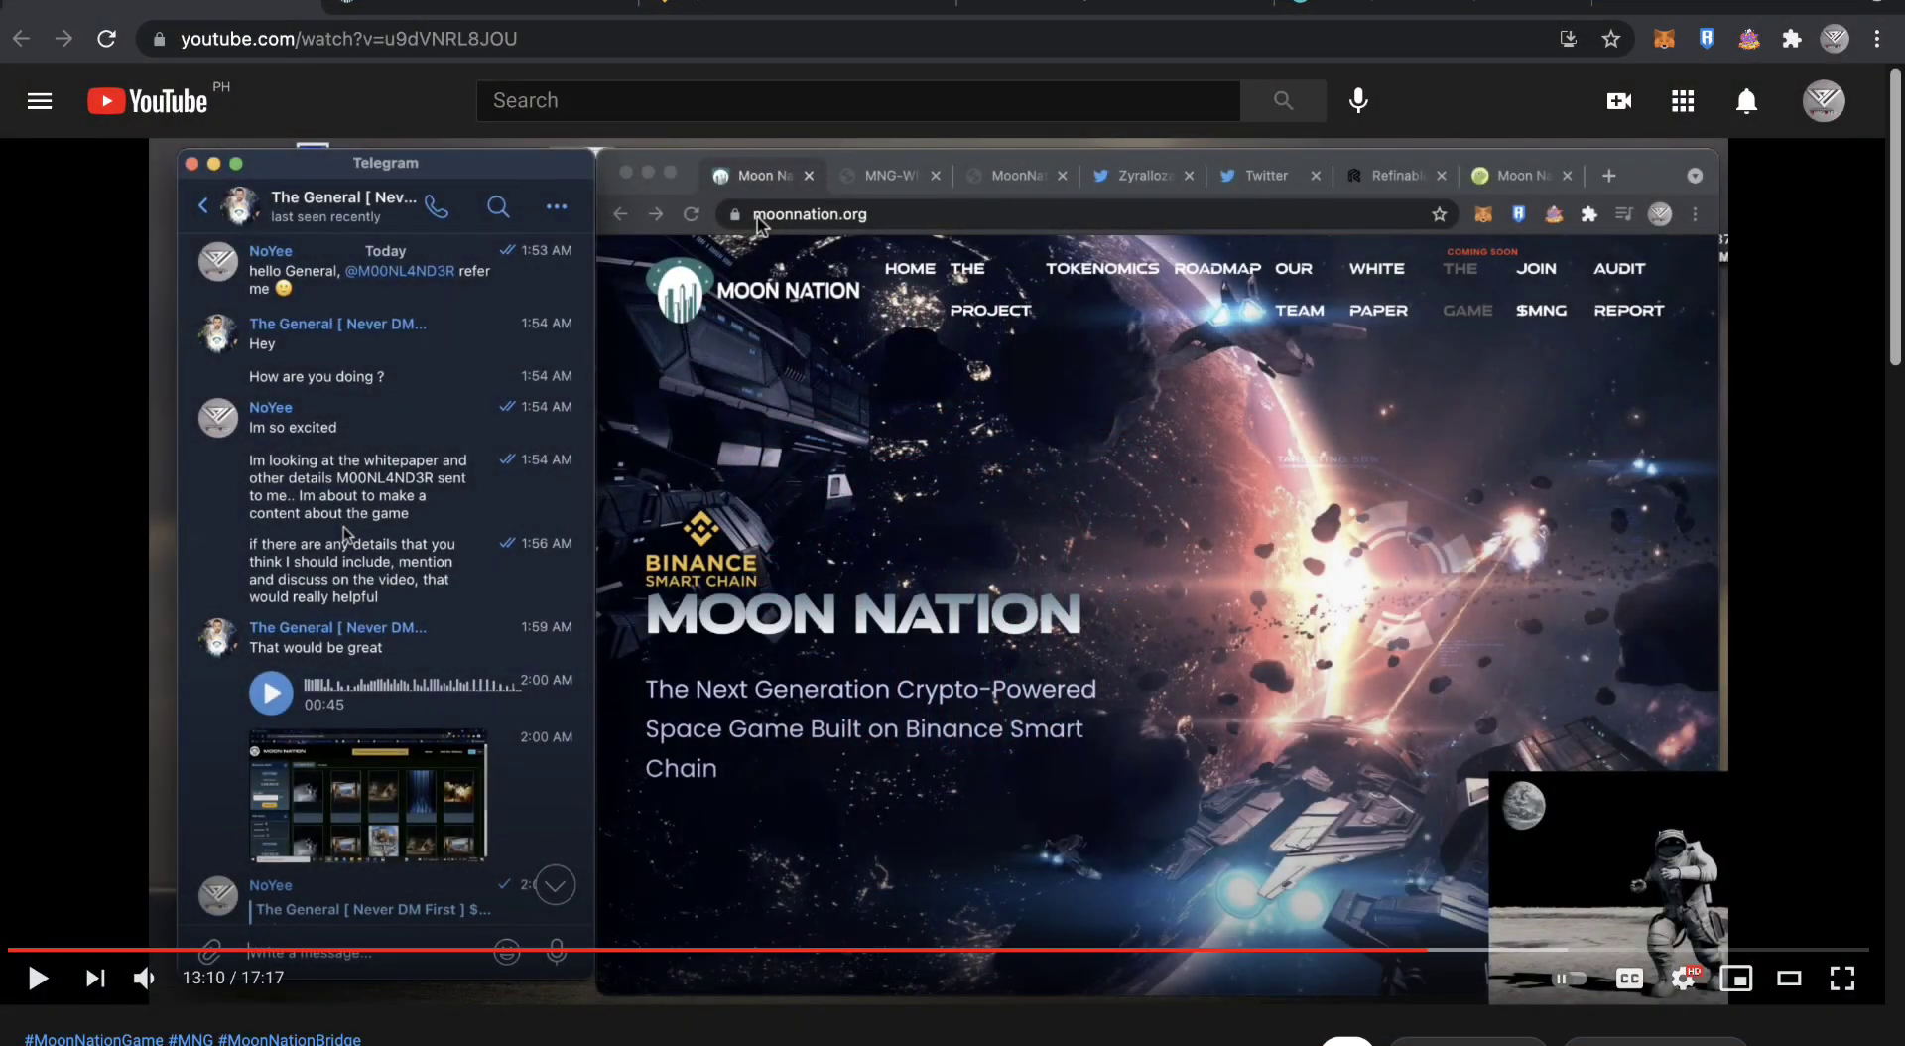
Step: Switch to the Binance Fiat and Spot wallet page and look at the TestAccount wallet in MetaMask
{"action": "left_click", "coordinate": [718, 14]}
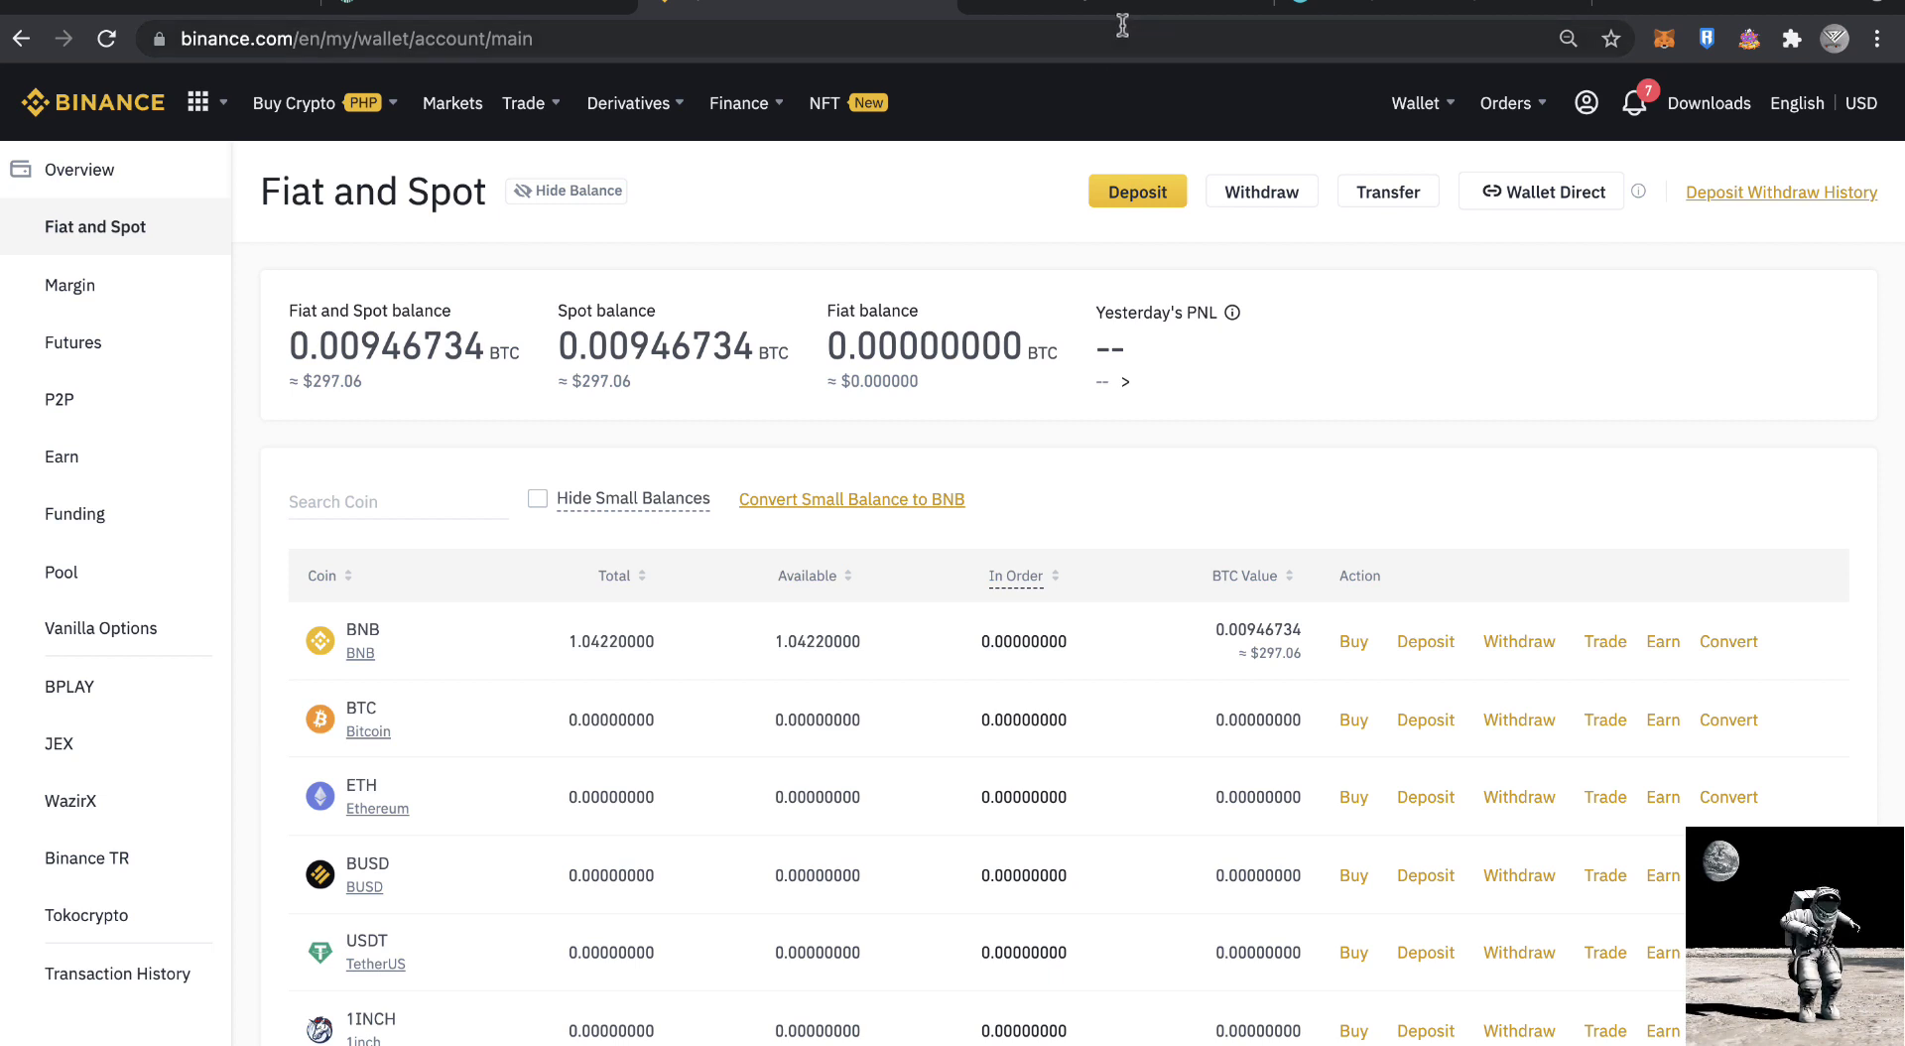
{"action": "left_click", "coordinate": [1663, 40]}
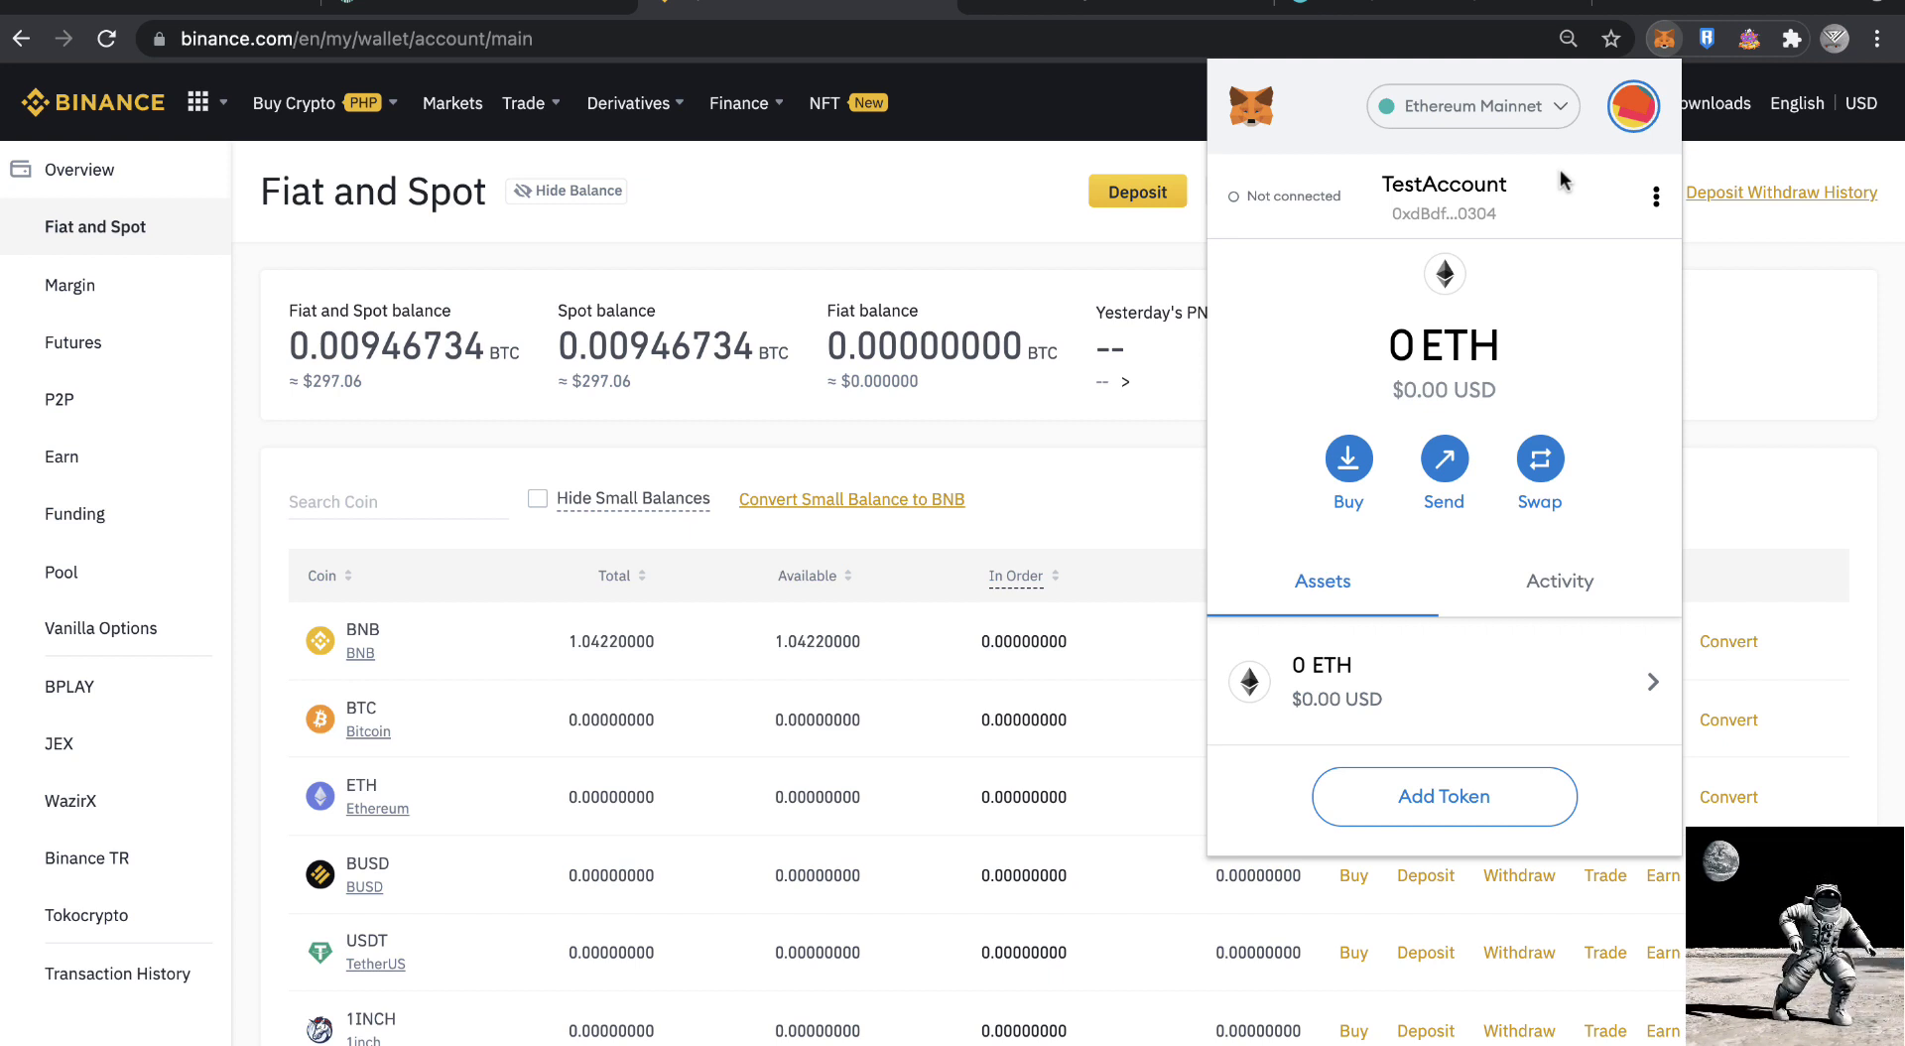
{"action": "left_click", "coordinate": [1082, 112]}
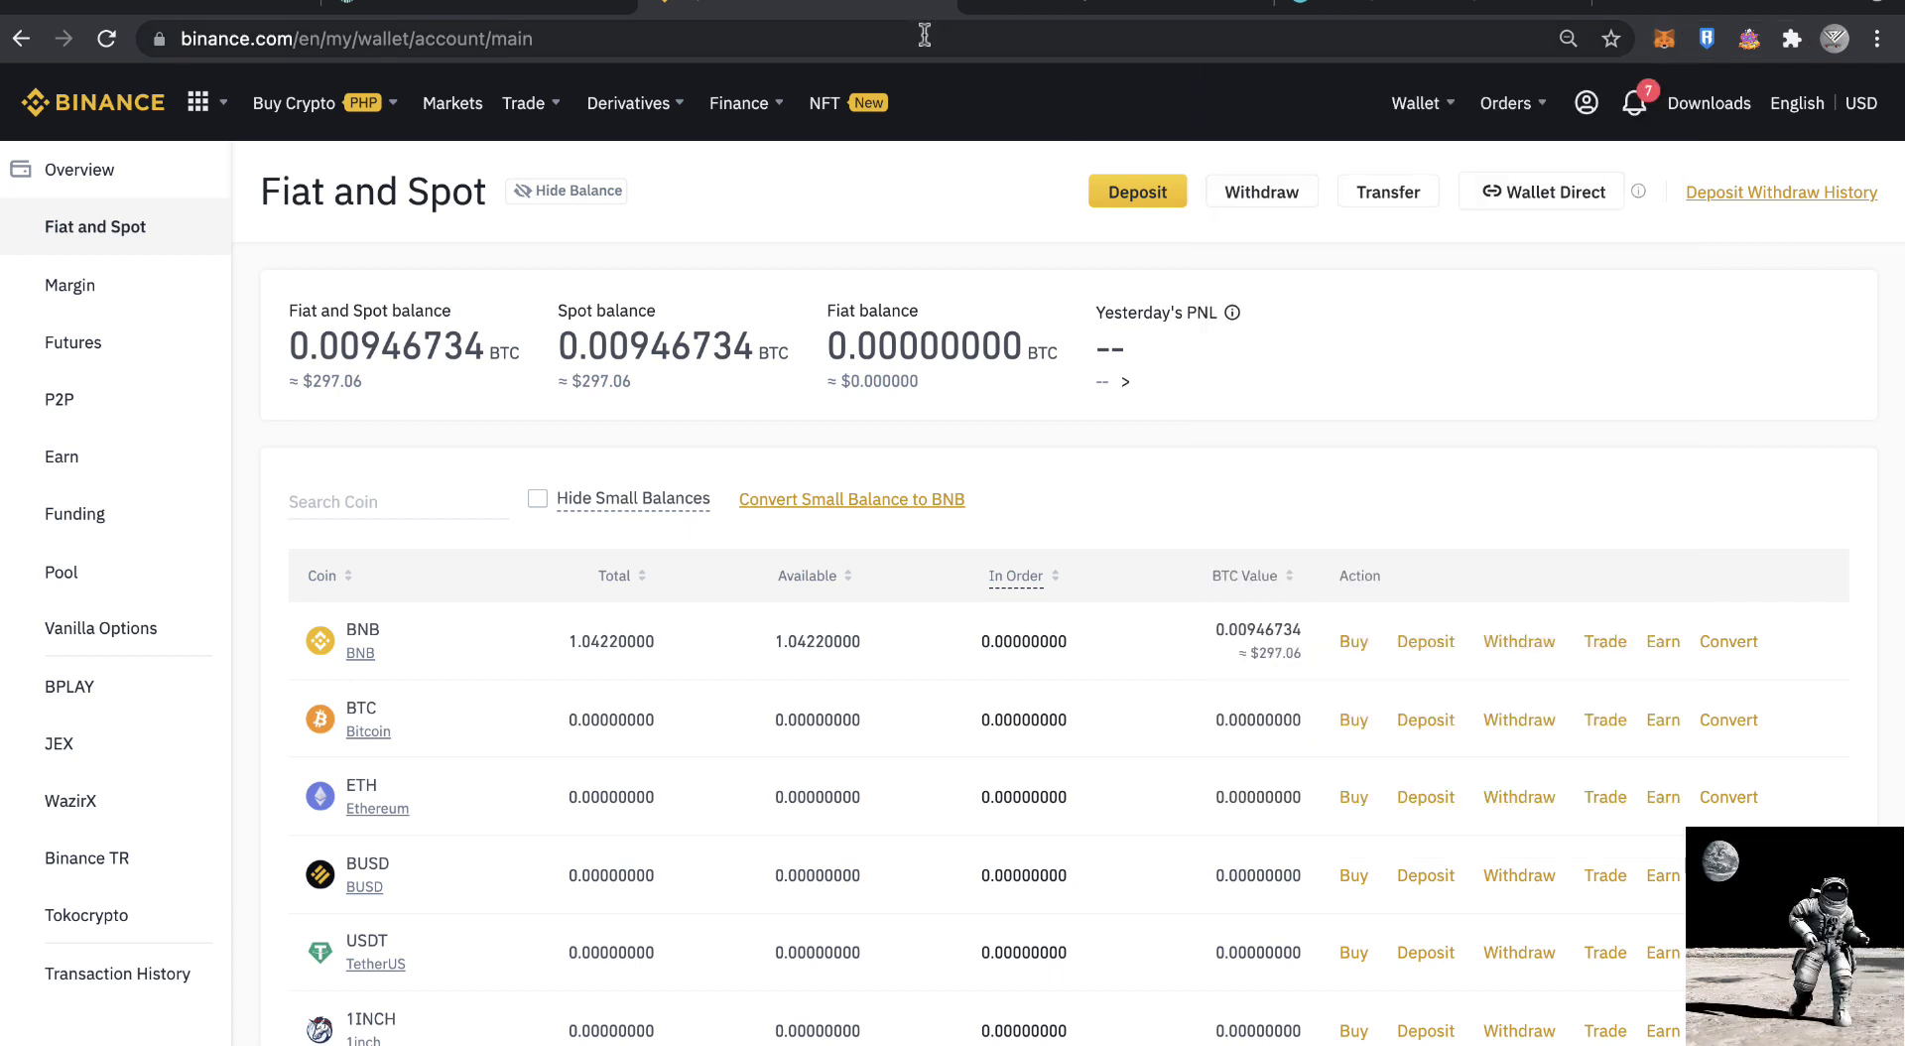
Step: Bring up the Binance Academy article on connecting MetaMask and open a custom RPC network form in MetaMask
{"action": "left_click", "coordinate": [1042, 8]}
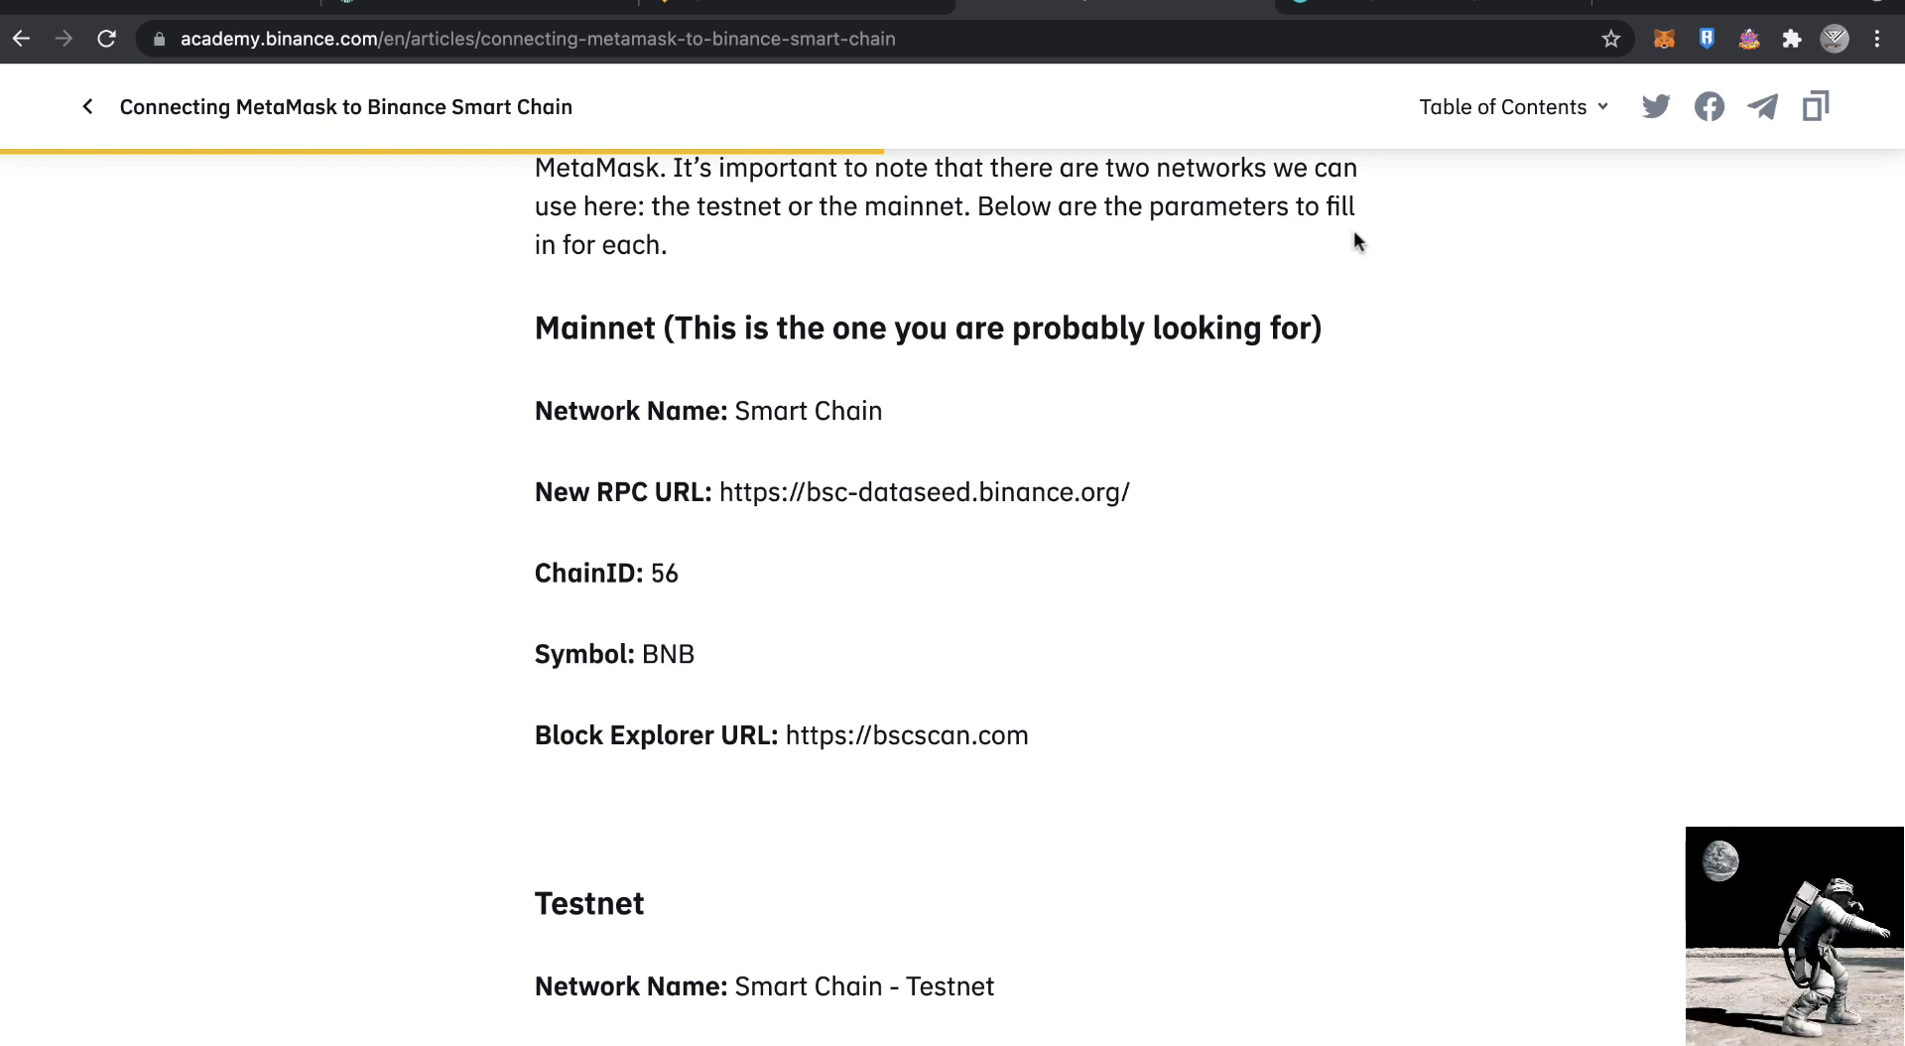
{"action": "left_click", "coordinate": [1662, 42]}
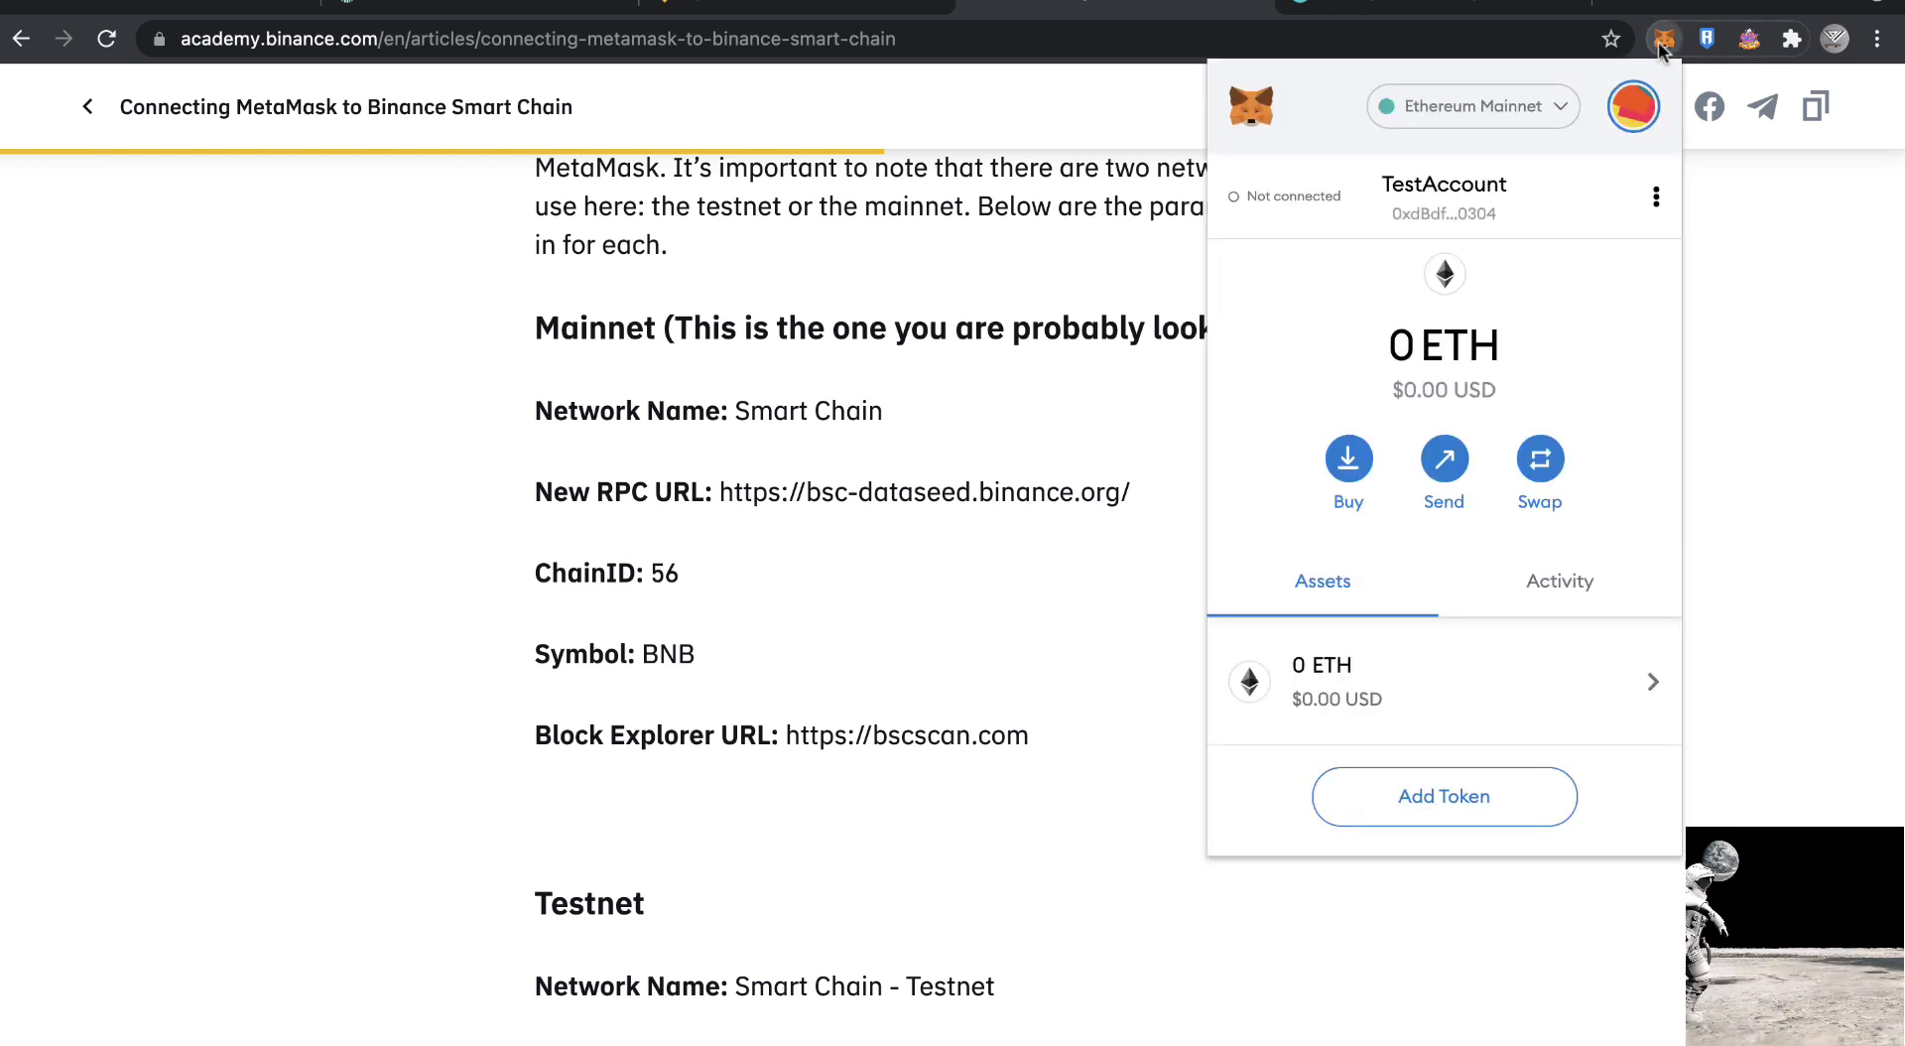
{"action": "left_click", "coordinate": [1558, 119]}
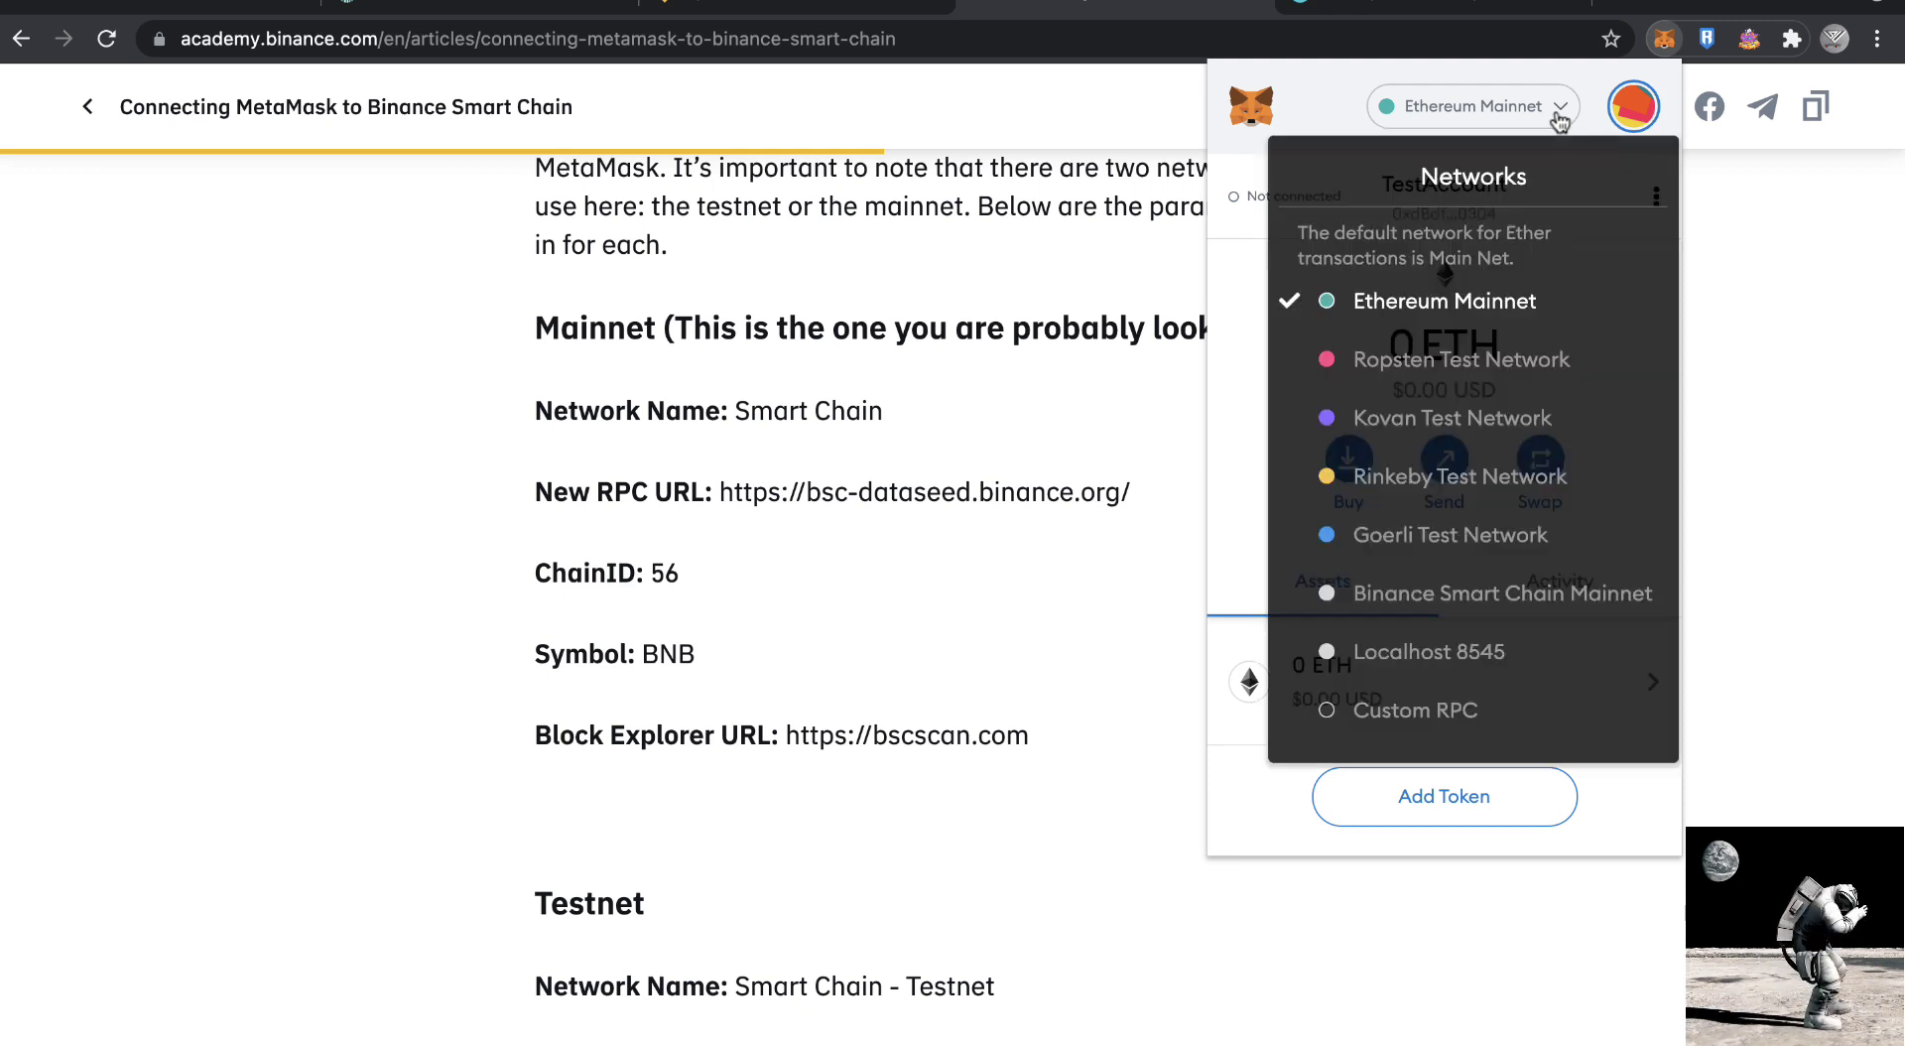
{"action": "left_click", "coordinate": [1412, 714]}
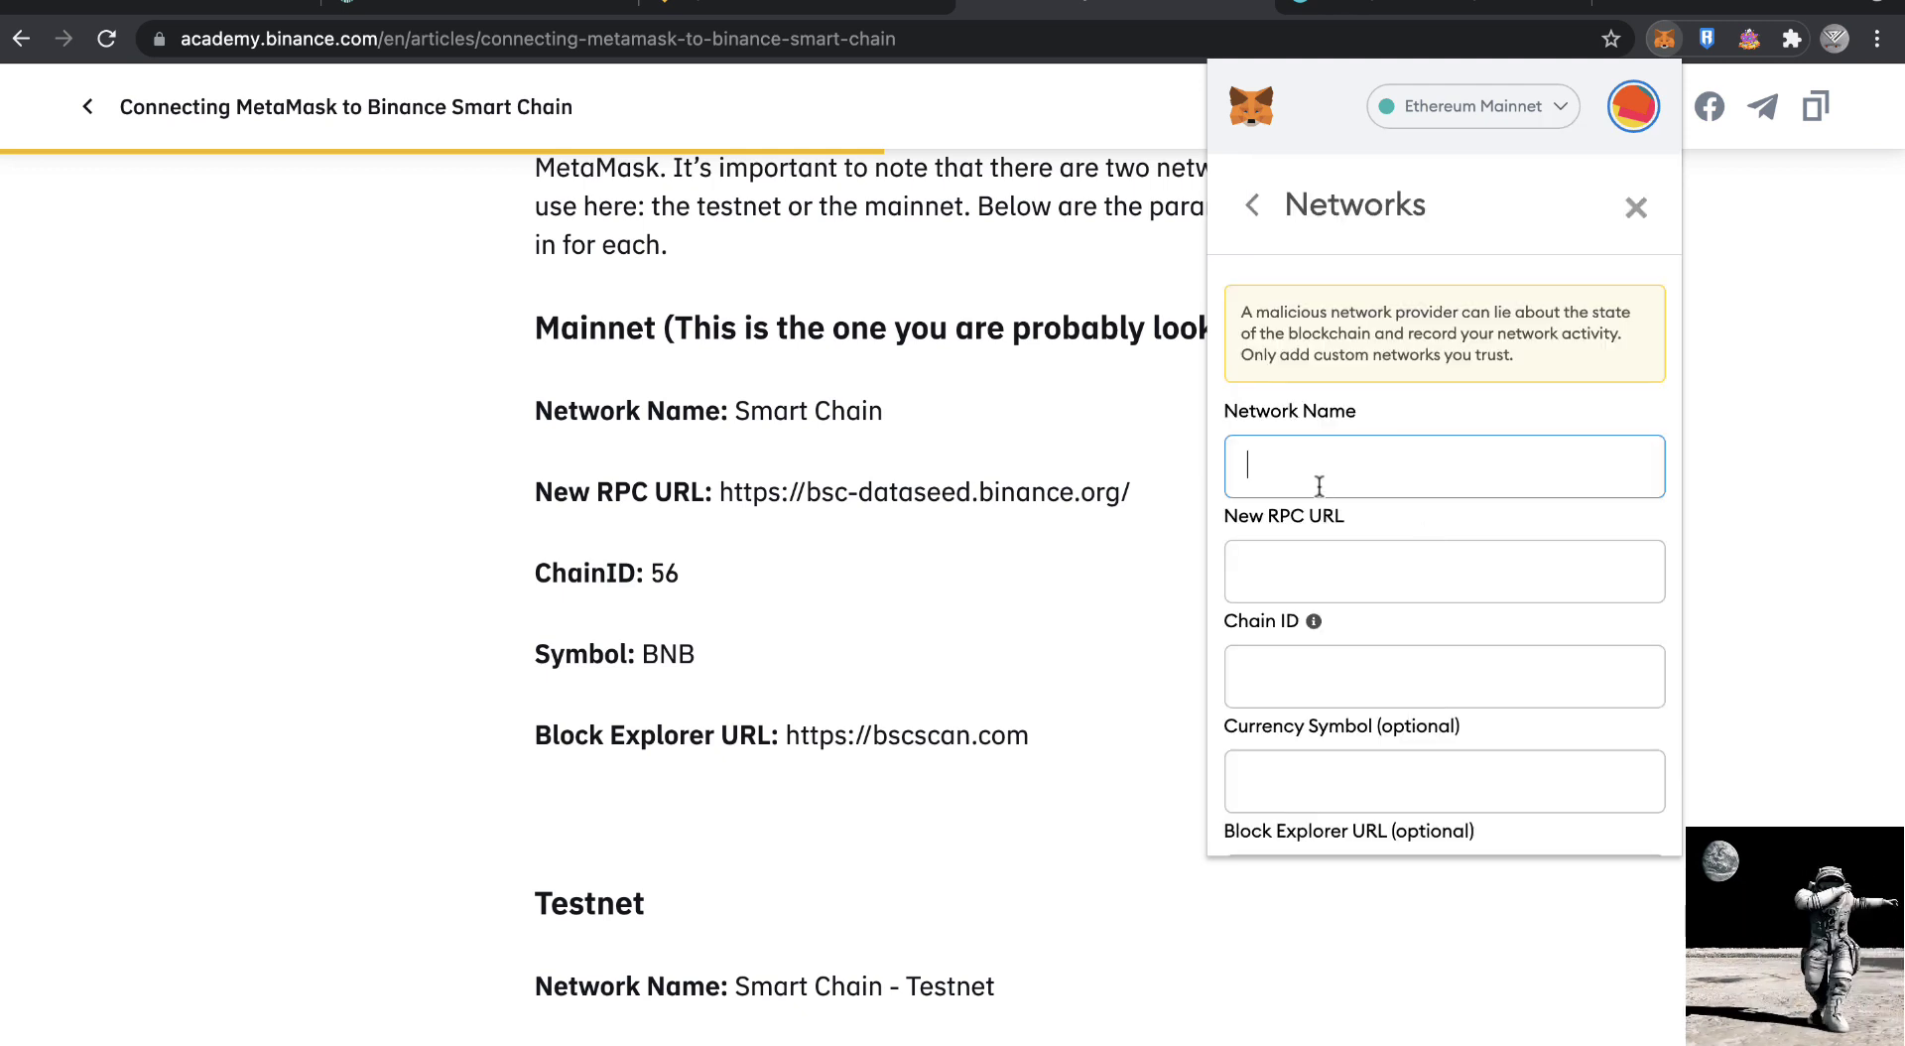
{"action": "scroll", "coordinate": [1319, 486], "scroll_direction": "down", "scroll_amount": 1}
{"action": "scroll", "coordinate": [1319, 486], "scroll_direction": "down", "scroll_amount": 1}
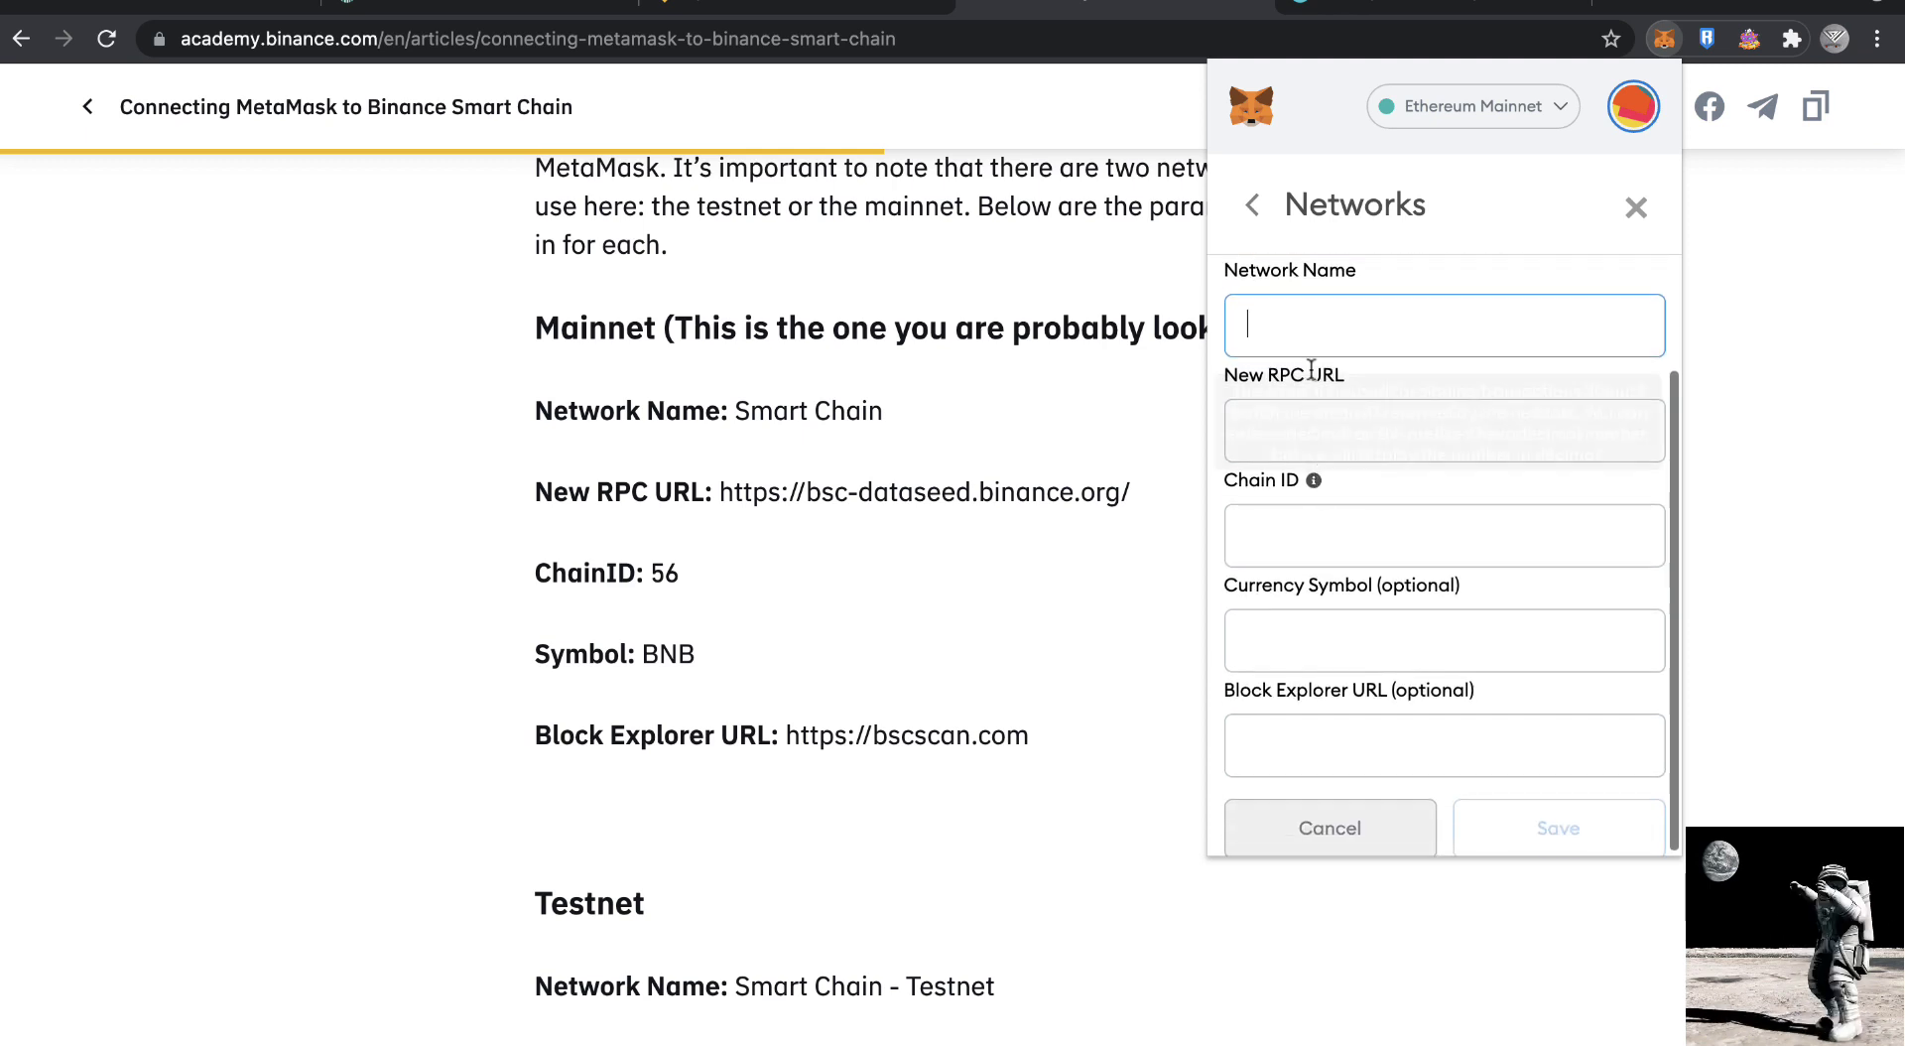
{"action": "left_click", "coordinate": [1307, 327]}
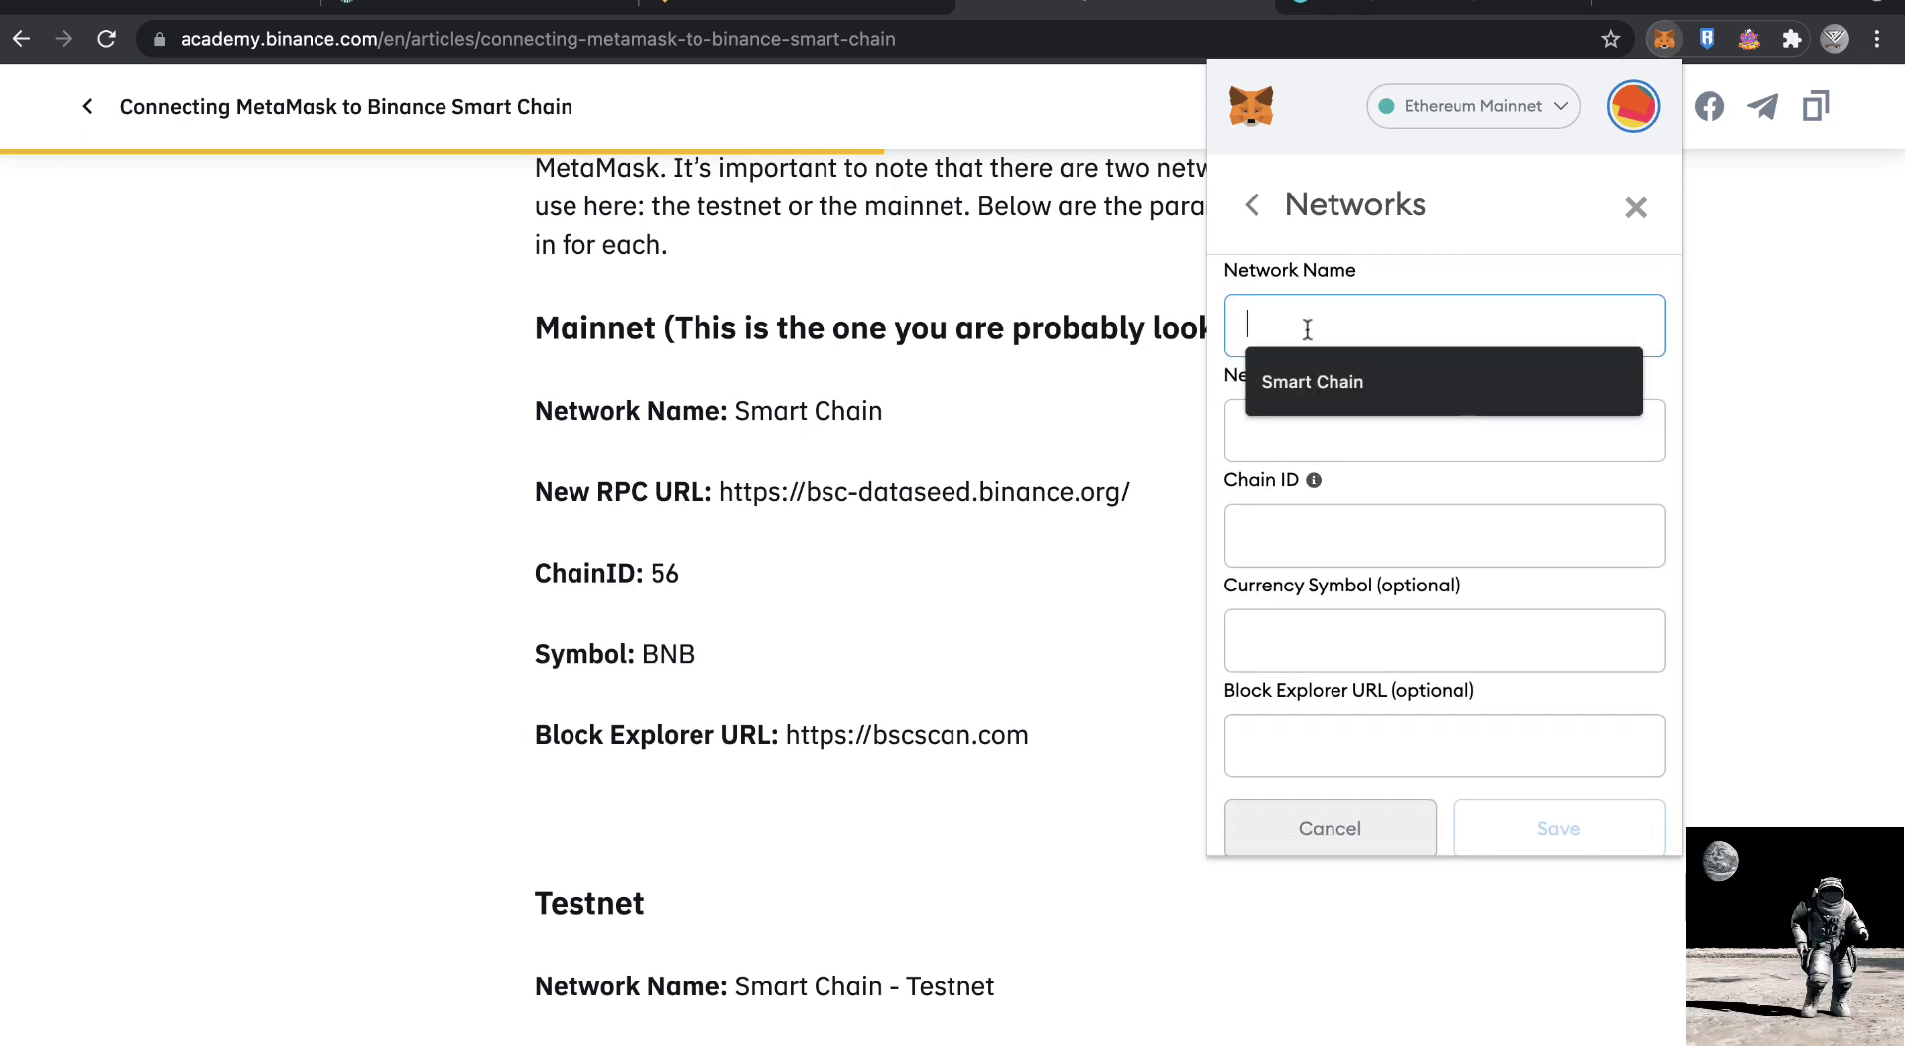
{"action": "type", "text": "Smart"}
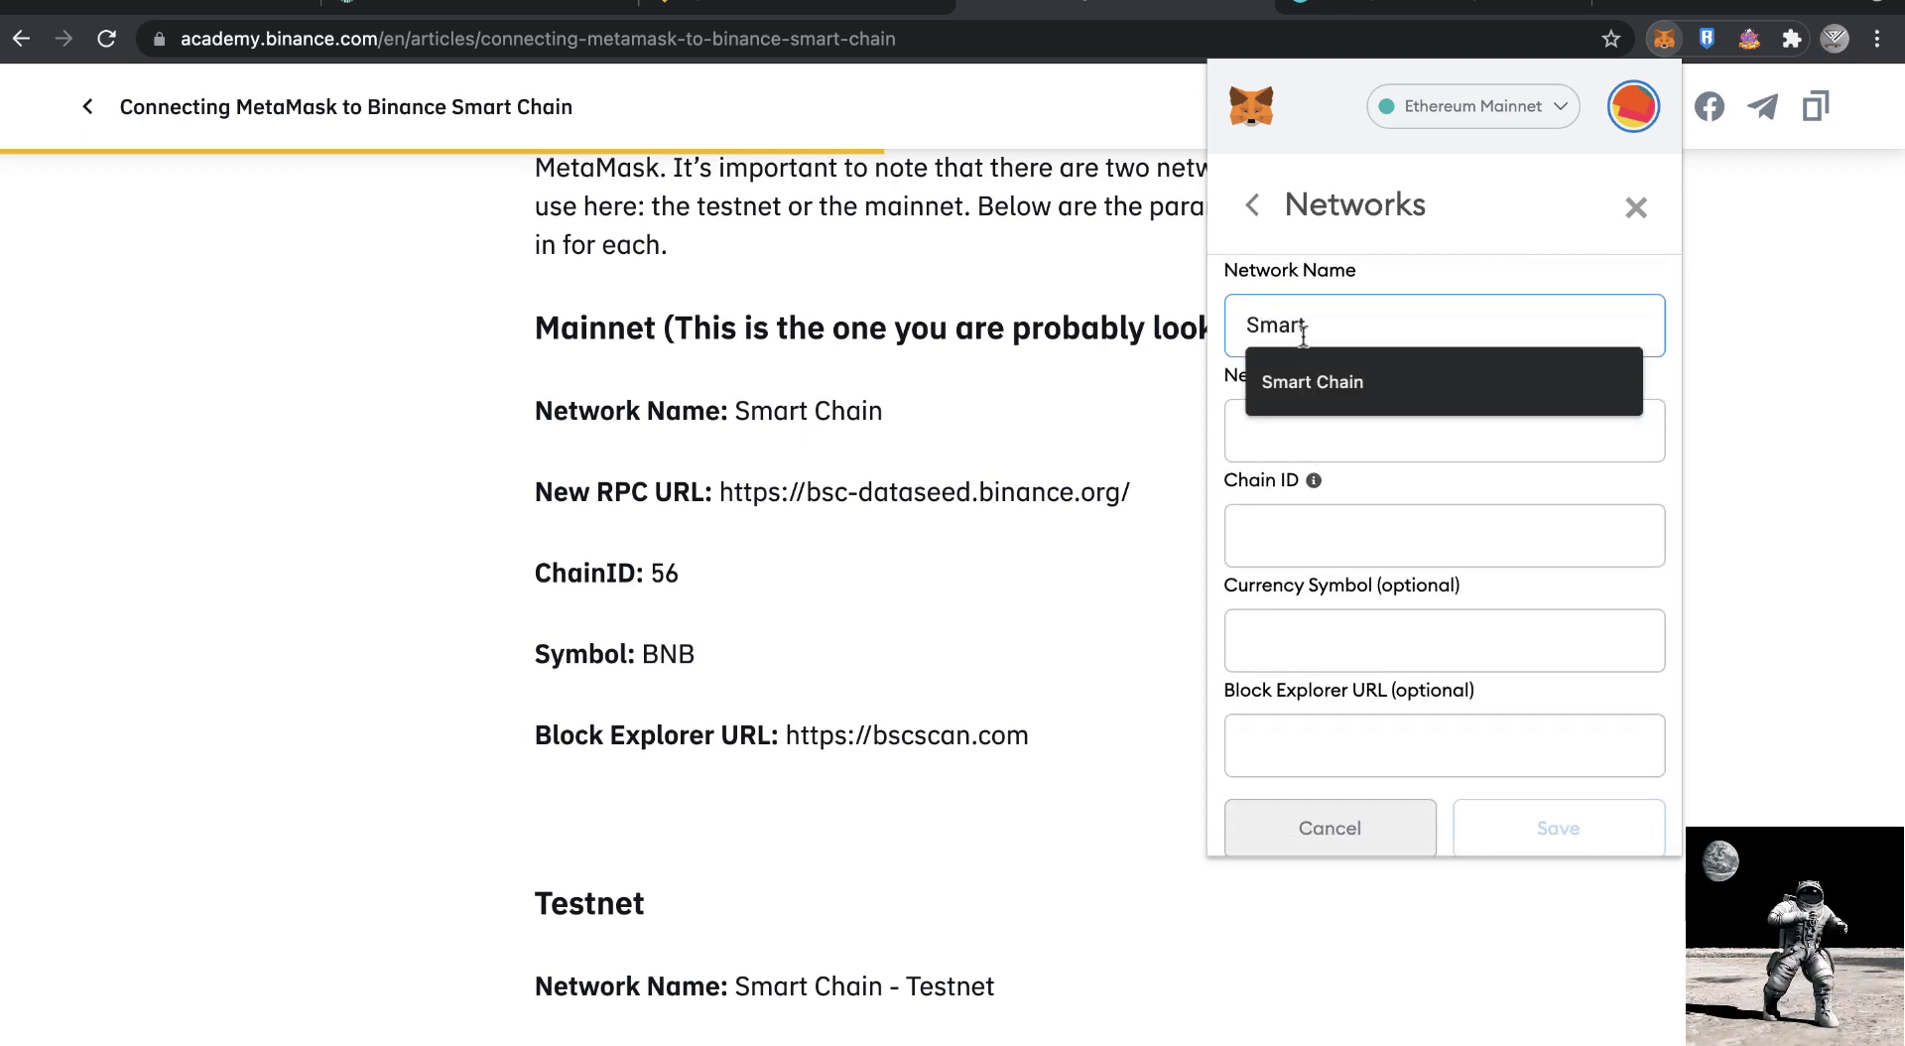
{"action": "left_click", "coordinate": [1307, 382]}
{"action": "left_click", "coordinate": [1307, 428]}
{"action": "left_click", "coordinate": [1347, 486]}
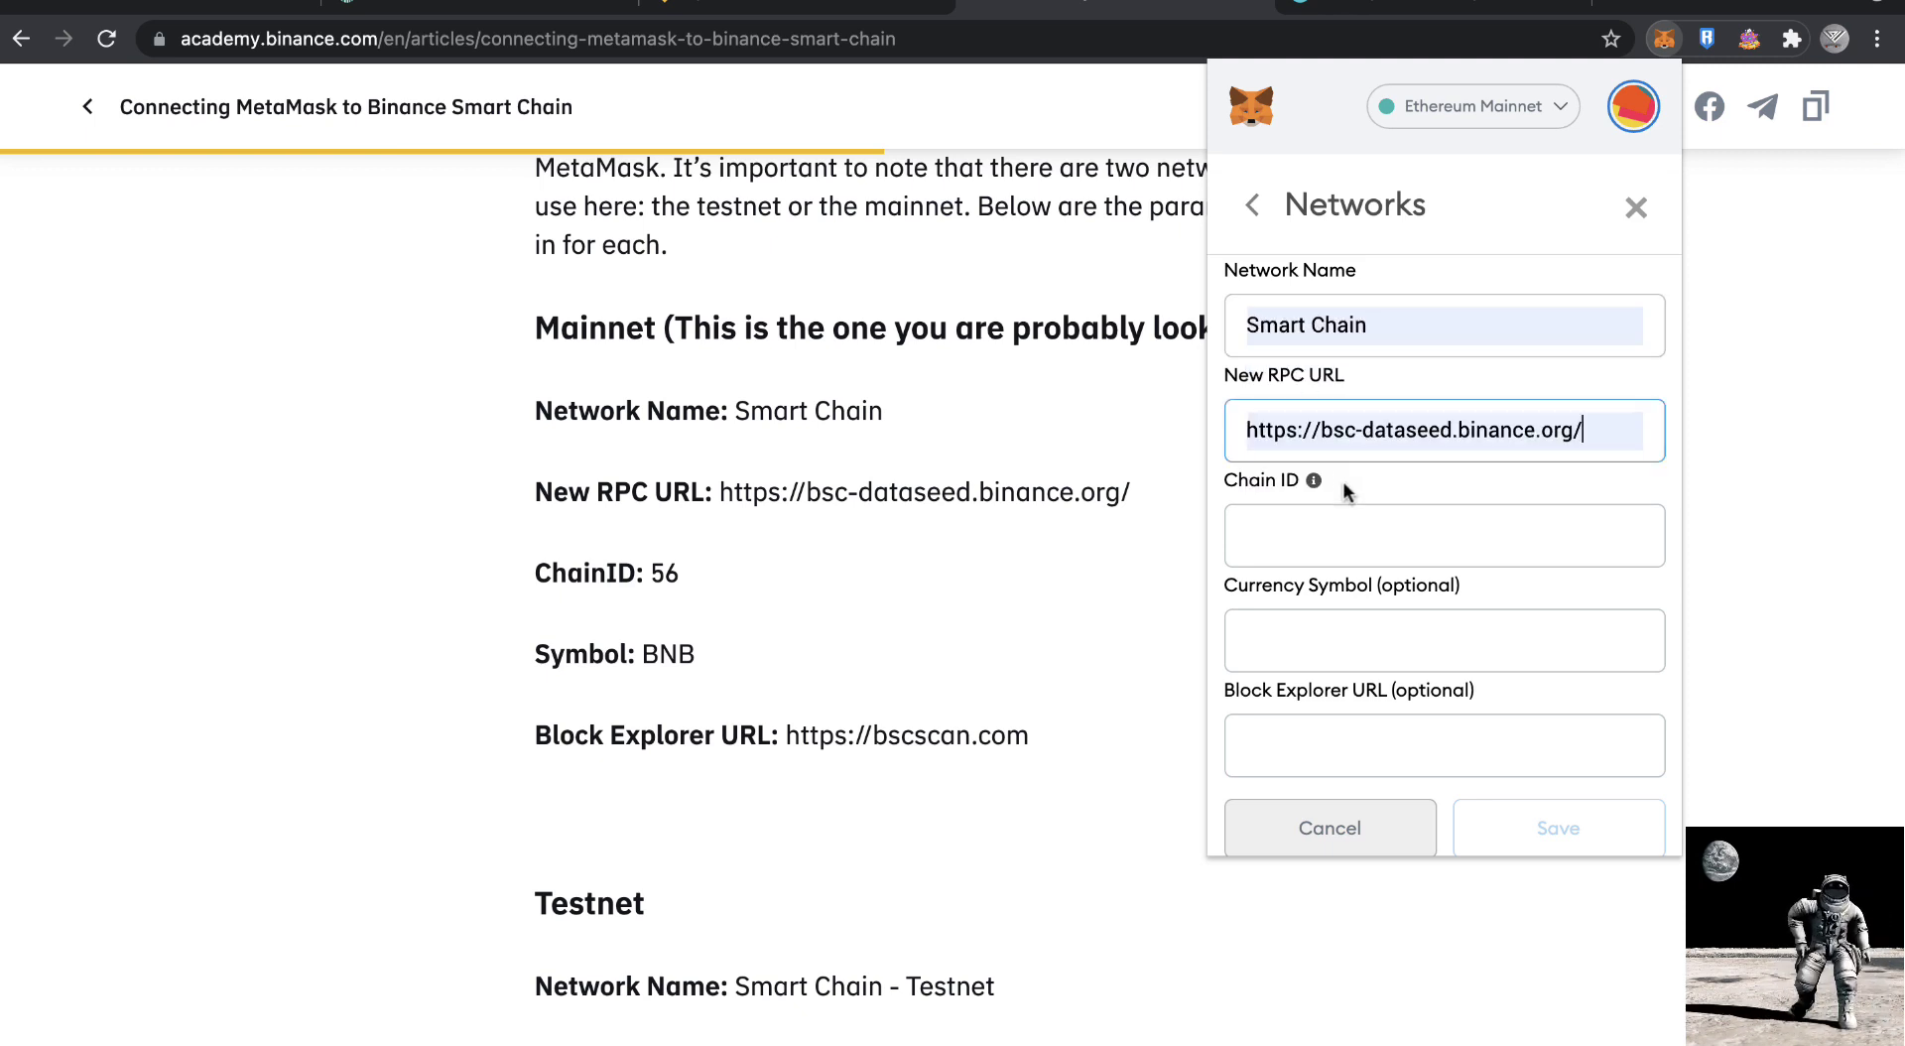
{"action": "left_click", "coordinate": [1322, 526]}
{"action": "left_click", "coordinate": [1318, 592]}
{"action": "left_click", "coordinate": [1305, 687]}
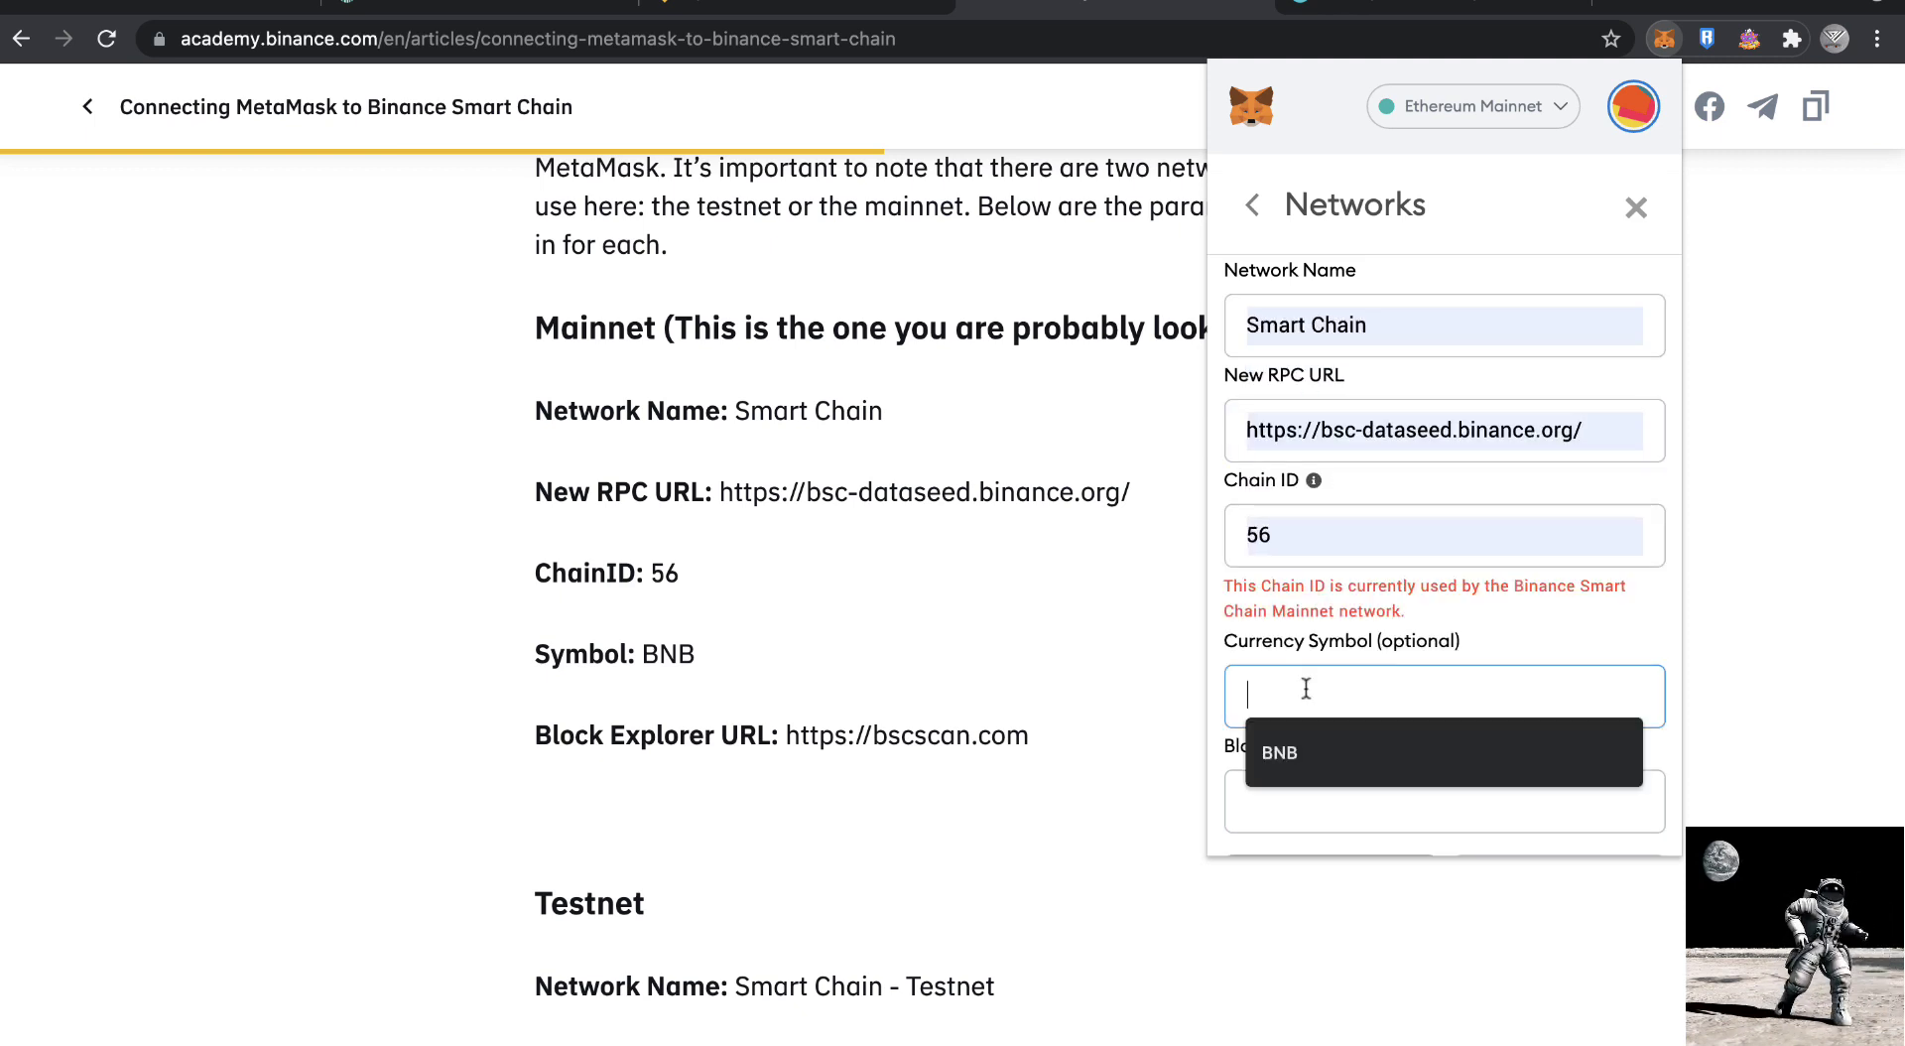
{"action": "left_click", "coordinate": [1320, 751]}
{"action": "left_click", "coordinate": [1329, 793]}
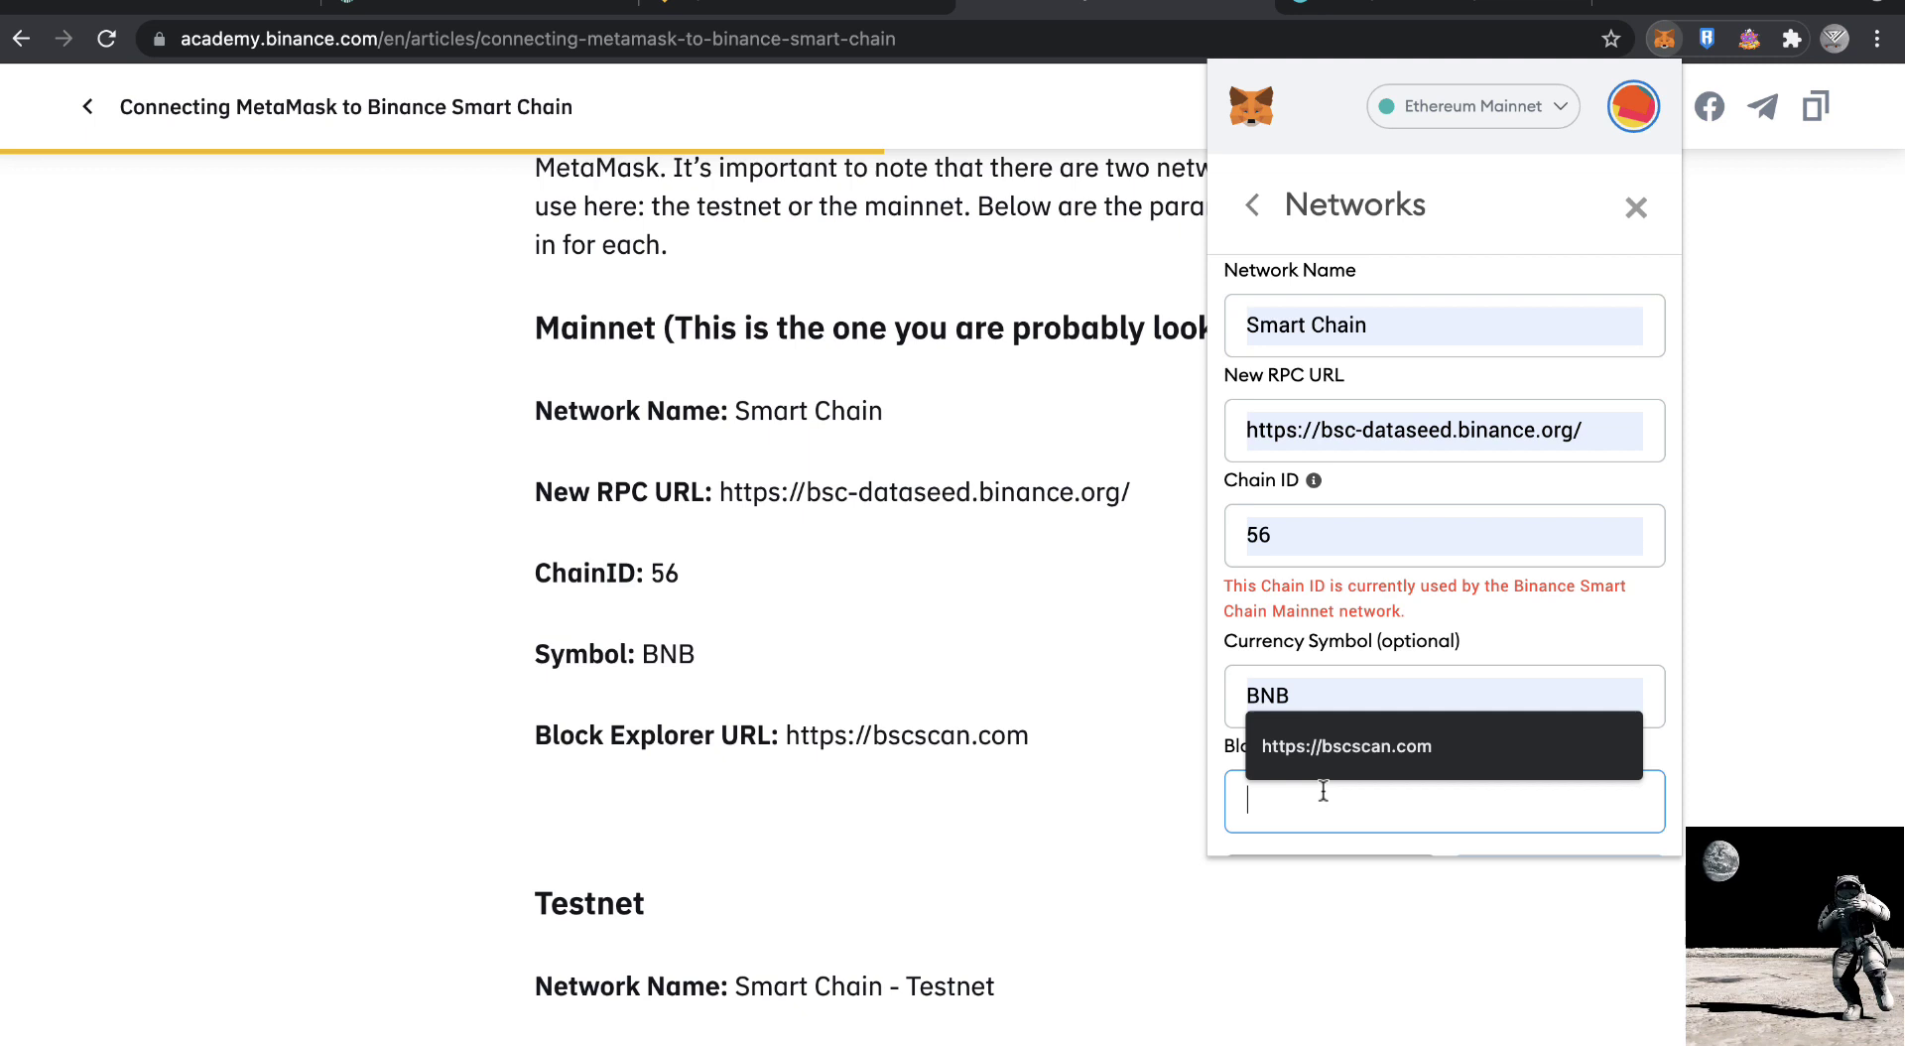
{"action": "left_click", "coordinate": [1369, 751]}
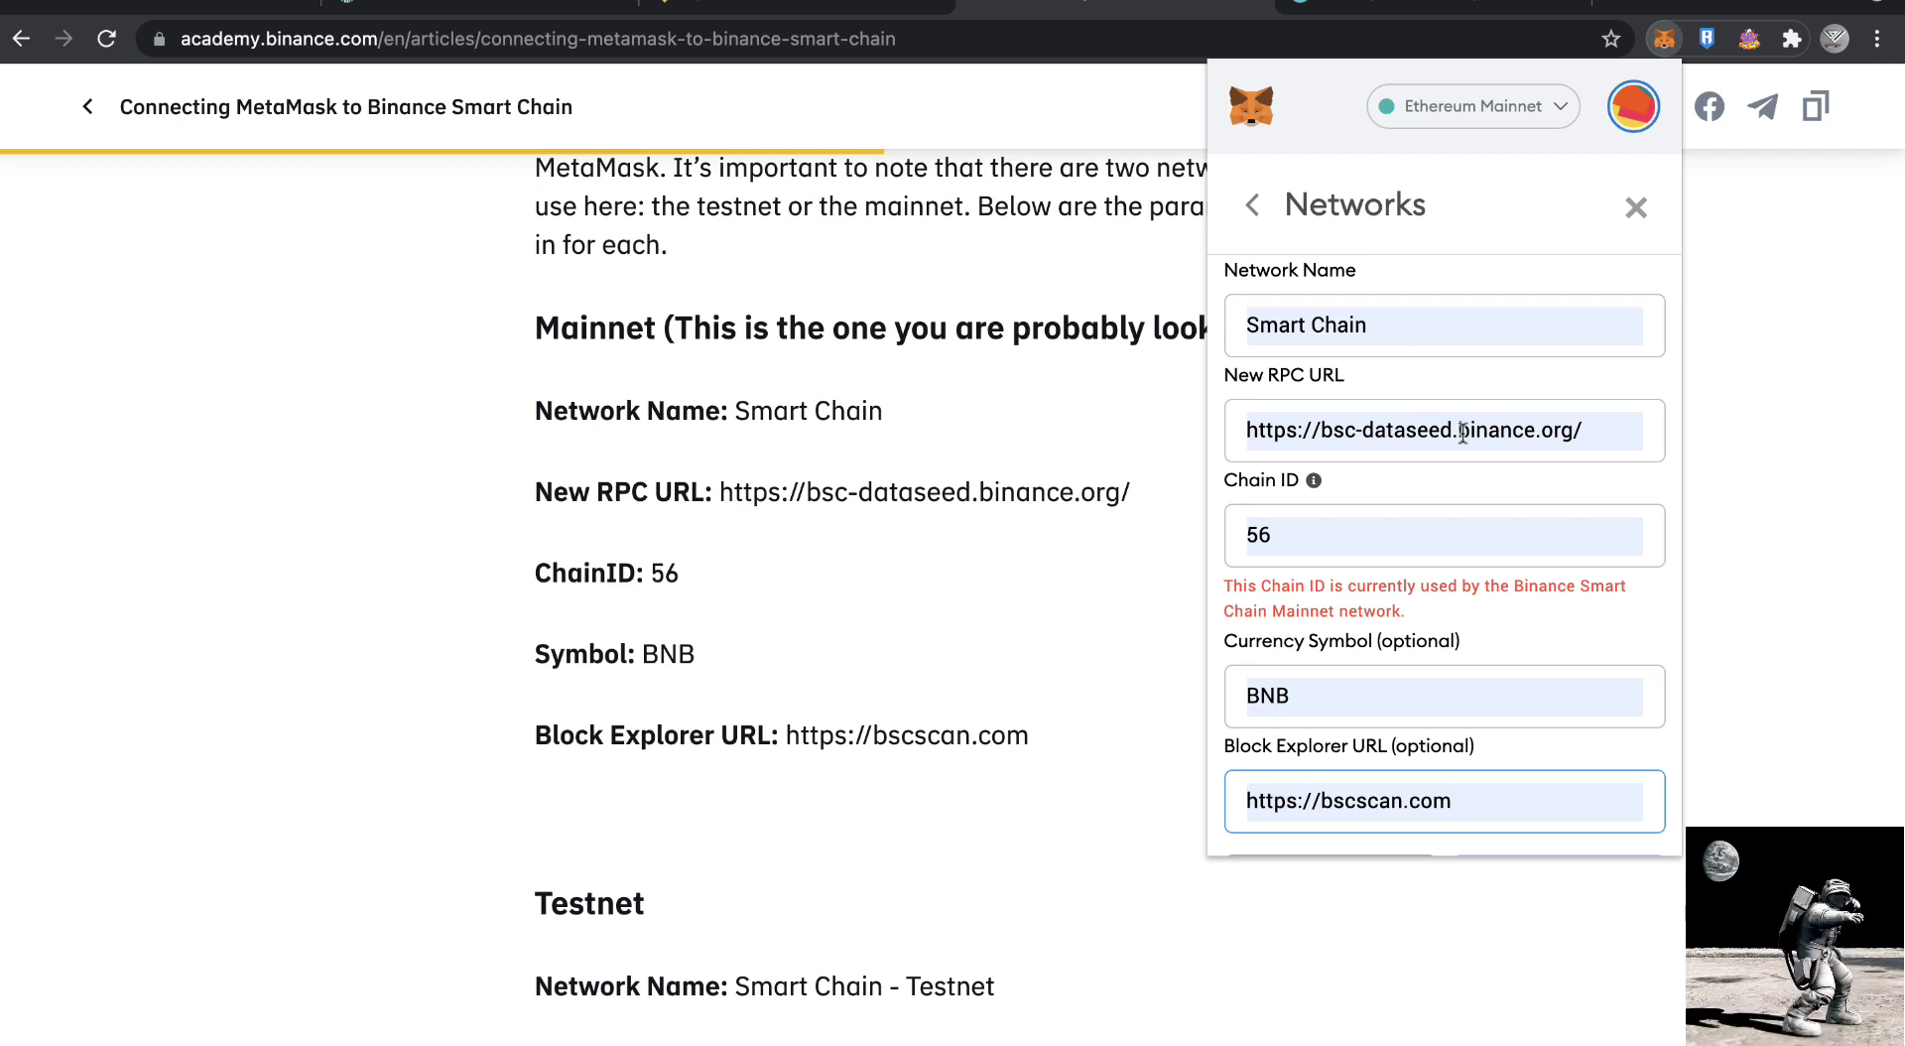
Step: Review the entries of the custom network form against the article and close the form without saving
{"action": "scroll", "coordinate": [1460, 582], "scroll_direction": "down", "scroll_amount": 2}
{"action": "scroll", "coordinate": [1460, 582], "scroll_direction": "up", "scroll_amount": 2}
{"action": "scroll", "coordinate": [1463, 584], "scroll_direction": "down", "scroll_amount": 2}
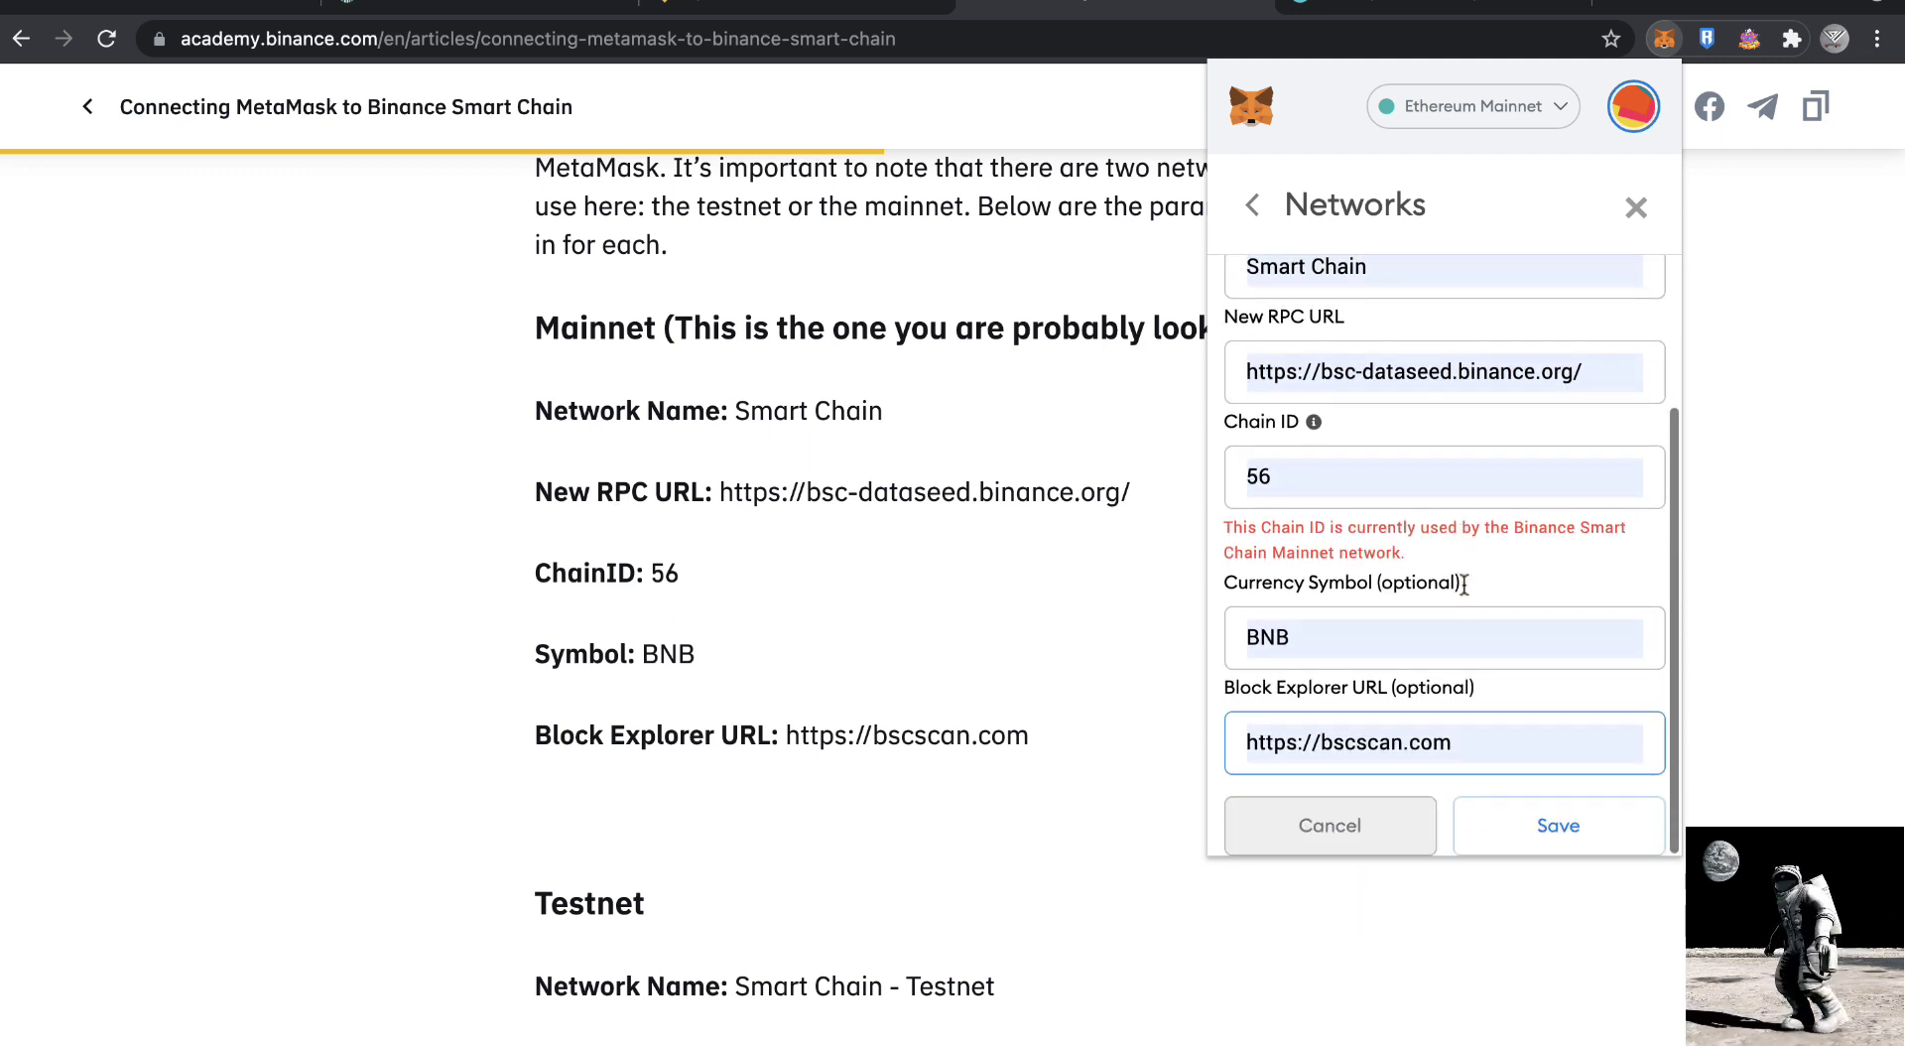
{"action": "scroll", "coordinate": [1463, 584], "scroll_direction": "up", "scroll_amount": 3}
{"action": "scroll", "coordinate": [1462, 587], "scroll_direction": "down", "scroll_amount": 3}
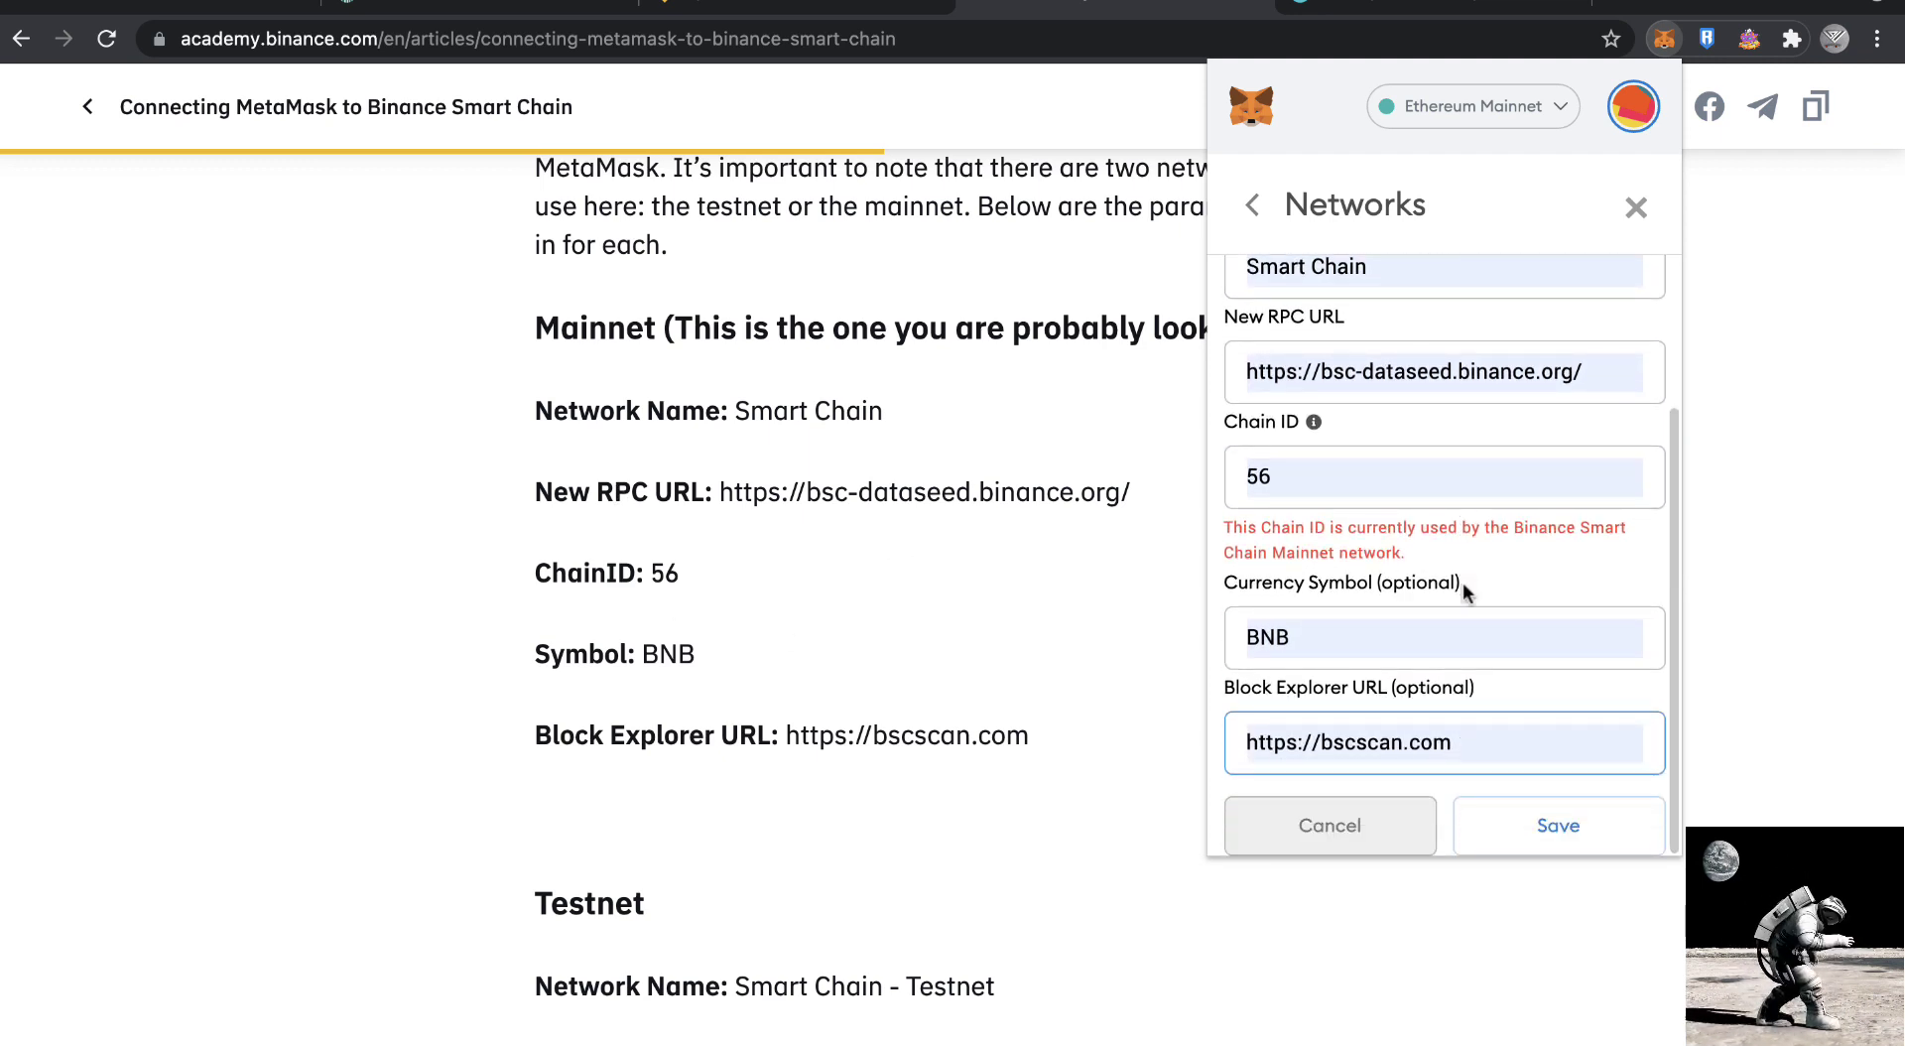
{"action": "scroll", "coordinate": [1462, 585], "scroll_direction": "up", "scroll_amount": 3}
{"action": "scroll", "coordinate": [1462, 585], "scroll_direction": "down", "scroll_amount": 3}
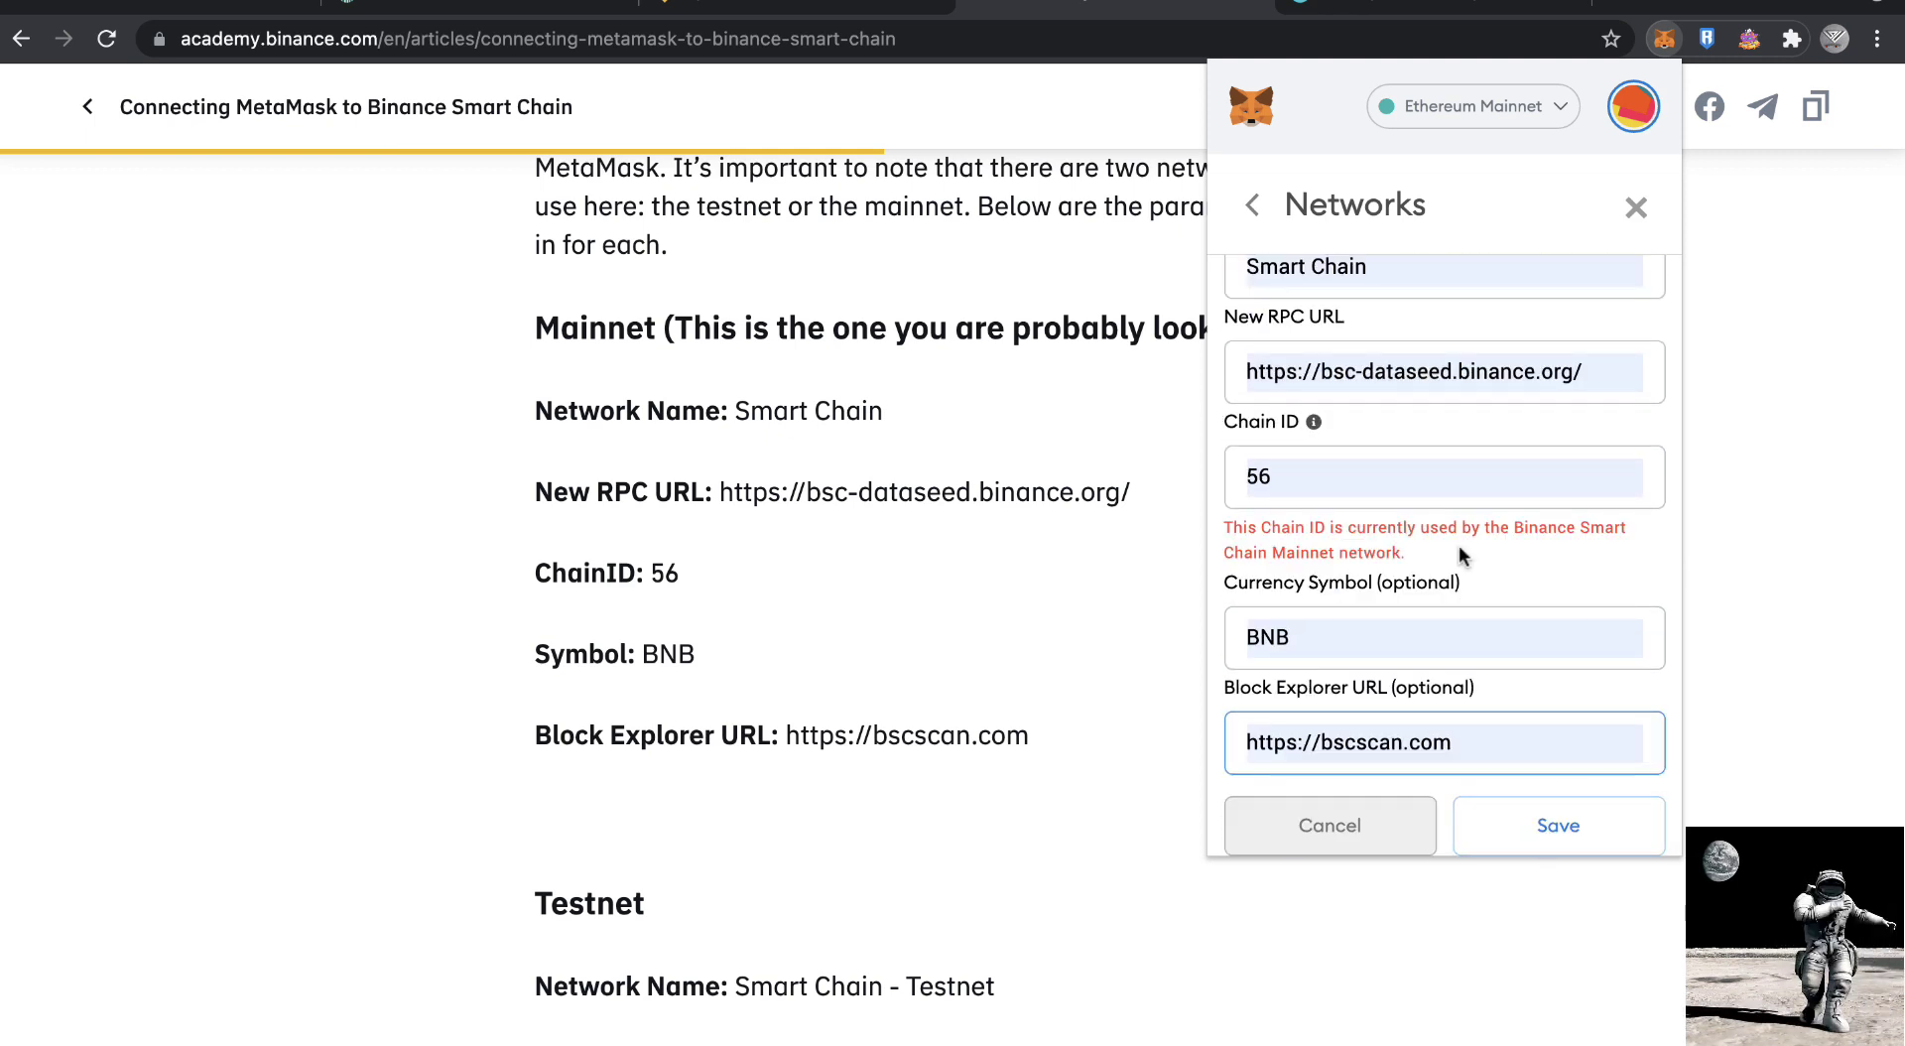
{"action": "scroll", "coordinate": [1459, 555], "scroll_direction": "up", "scroll_amount": 3}
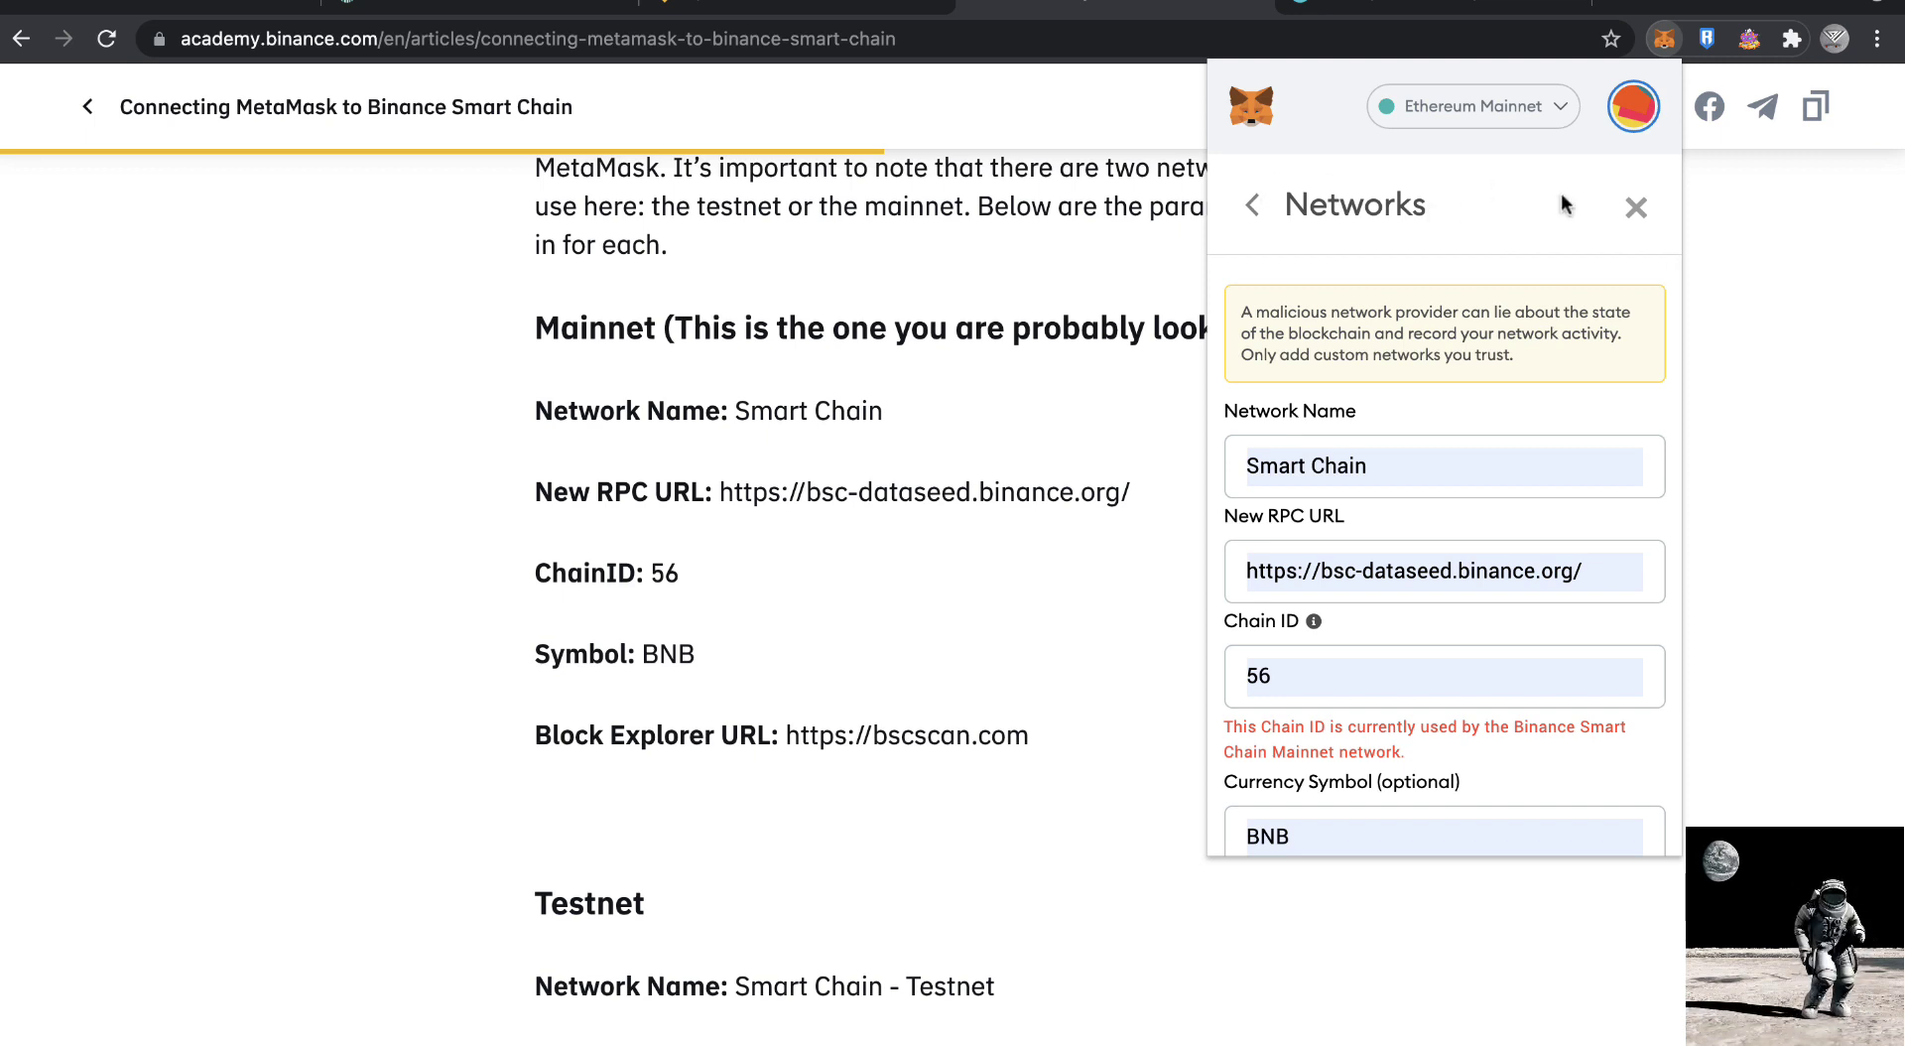
{"action": "left_click", "coordinate": [1635, 208]}
Step: Switch MetaMask to Account 1 and select the Binance Smart Chain Mainnet network
{"action": "left_click", "coordinate": [1633, 127]}
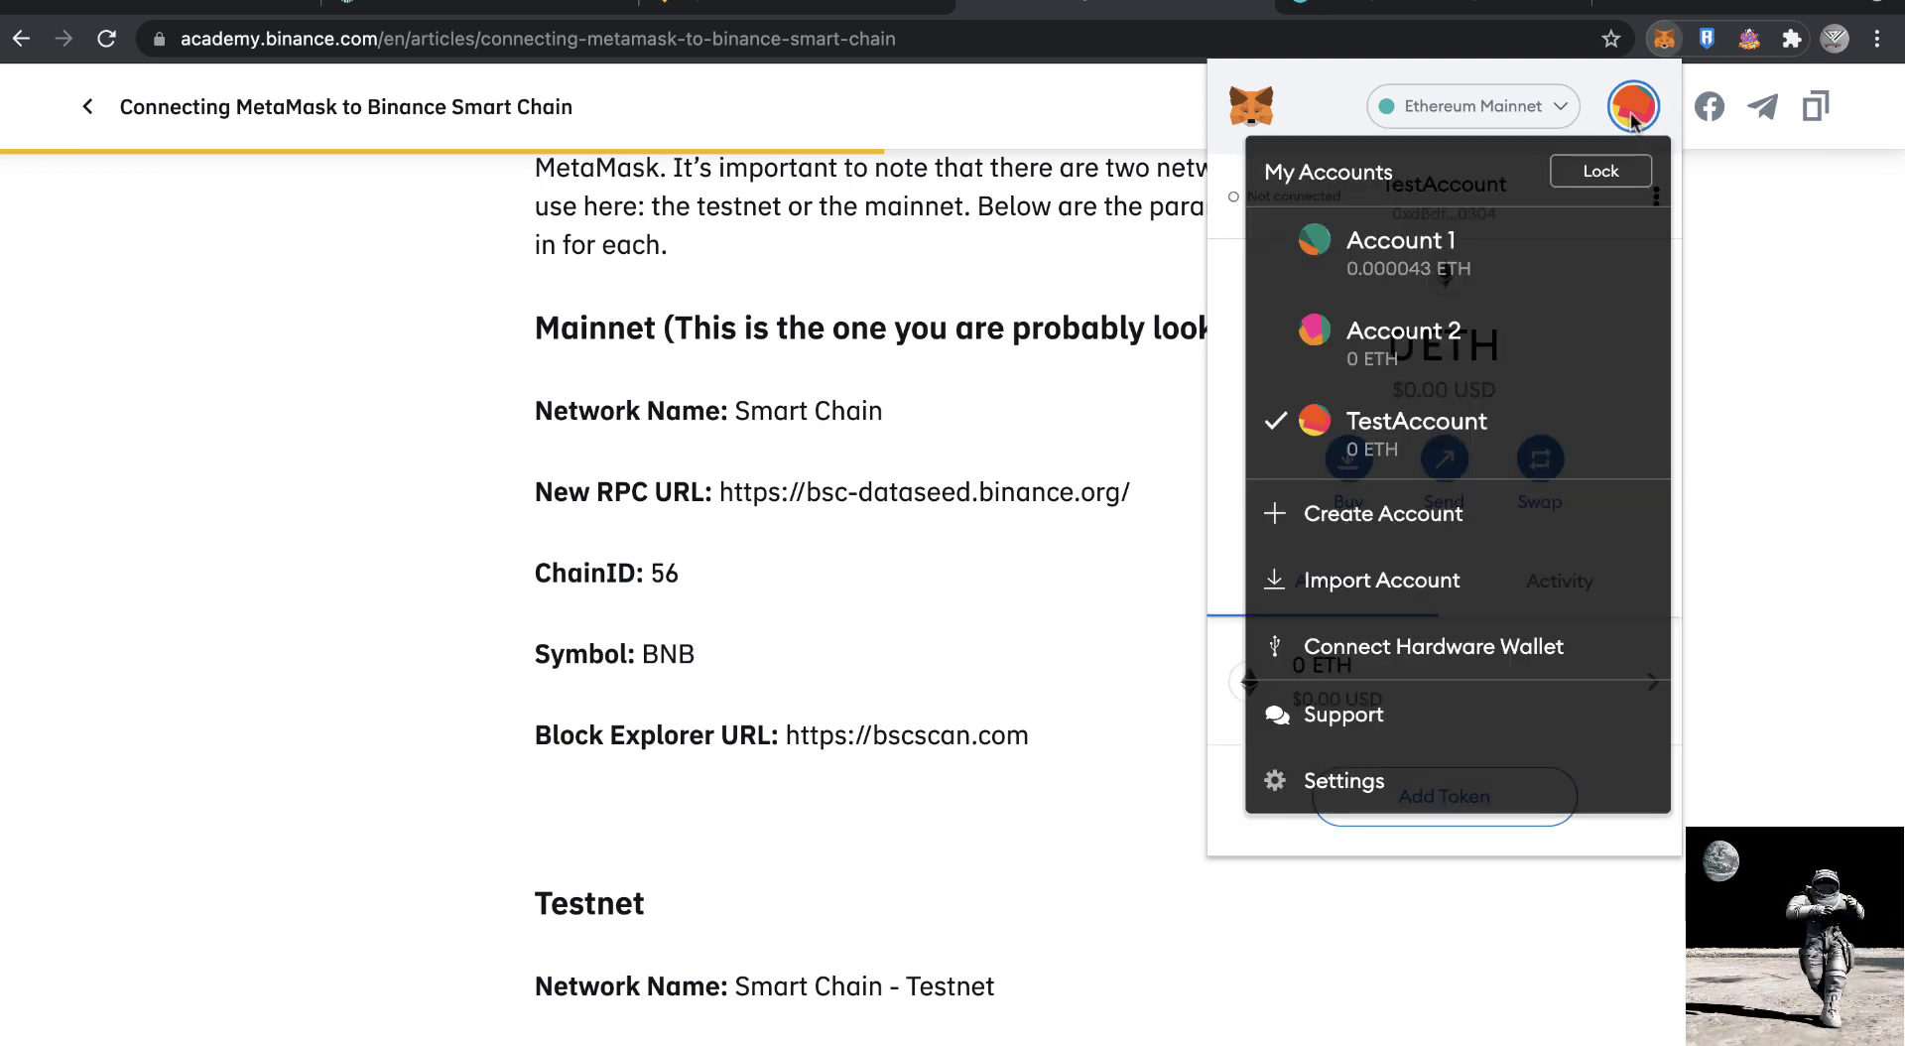
{"action": "left_click", "coordinate": [1478, 224]}
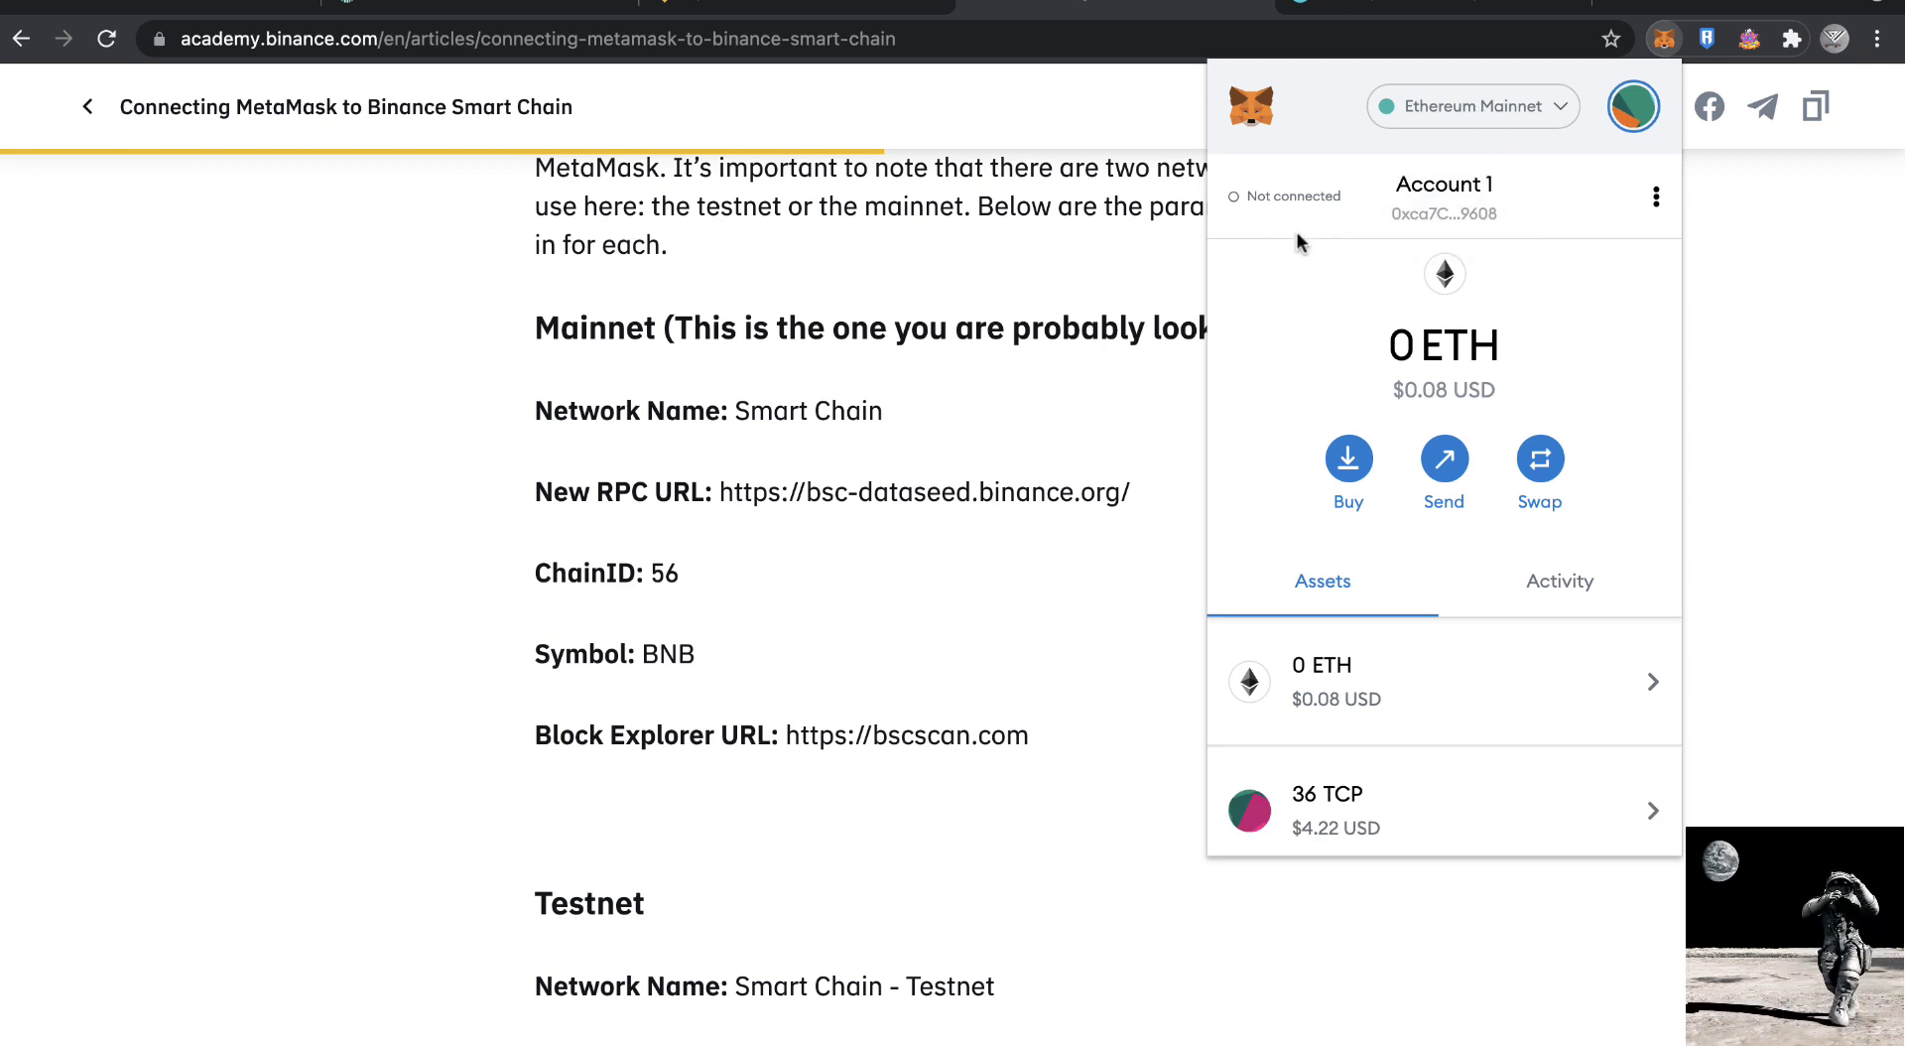
{"action": "left_click", "coordinate": [1550, 112]}
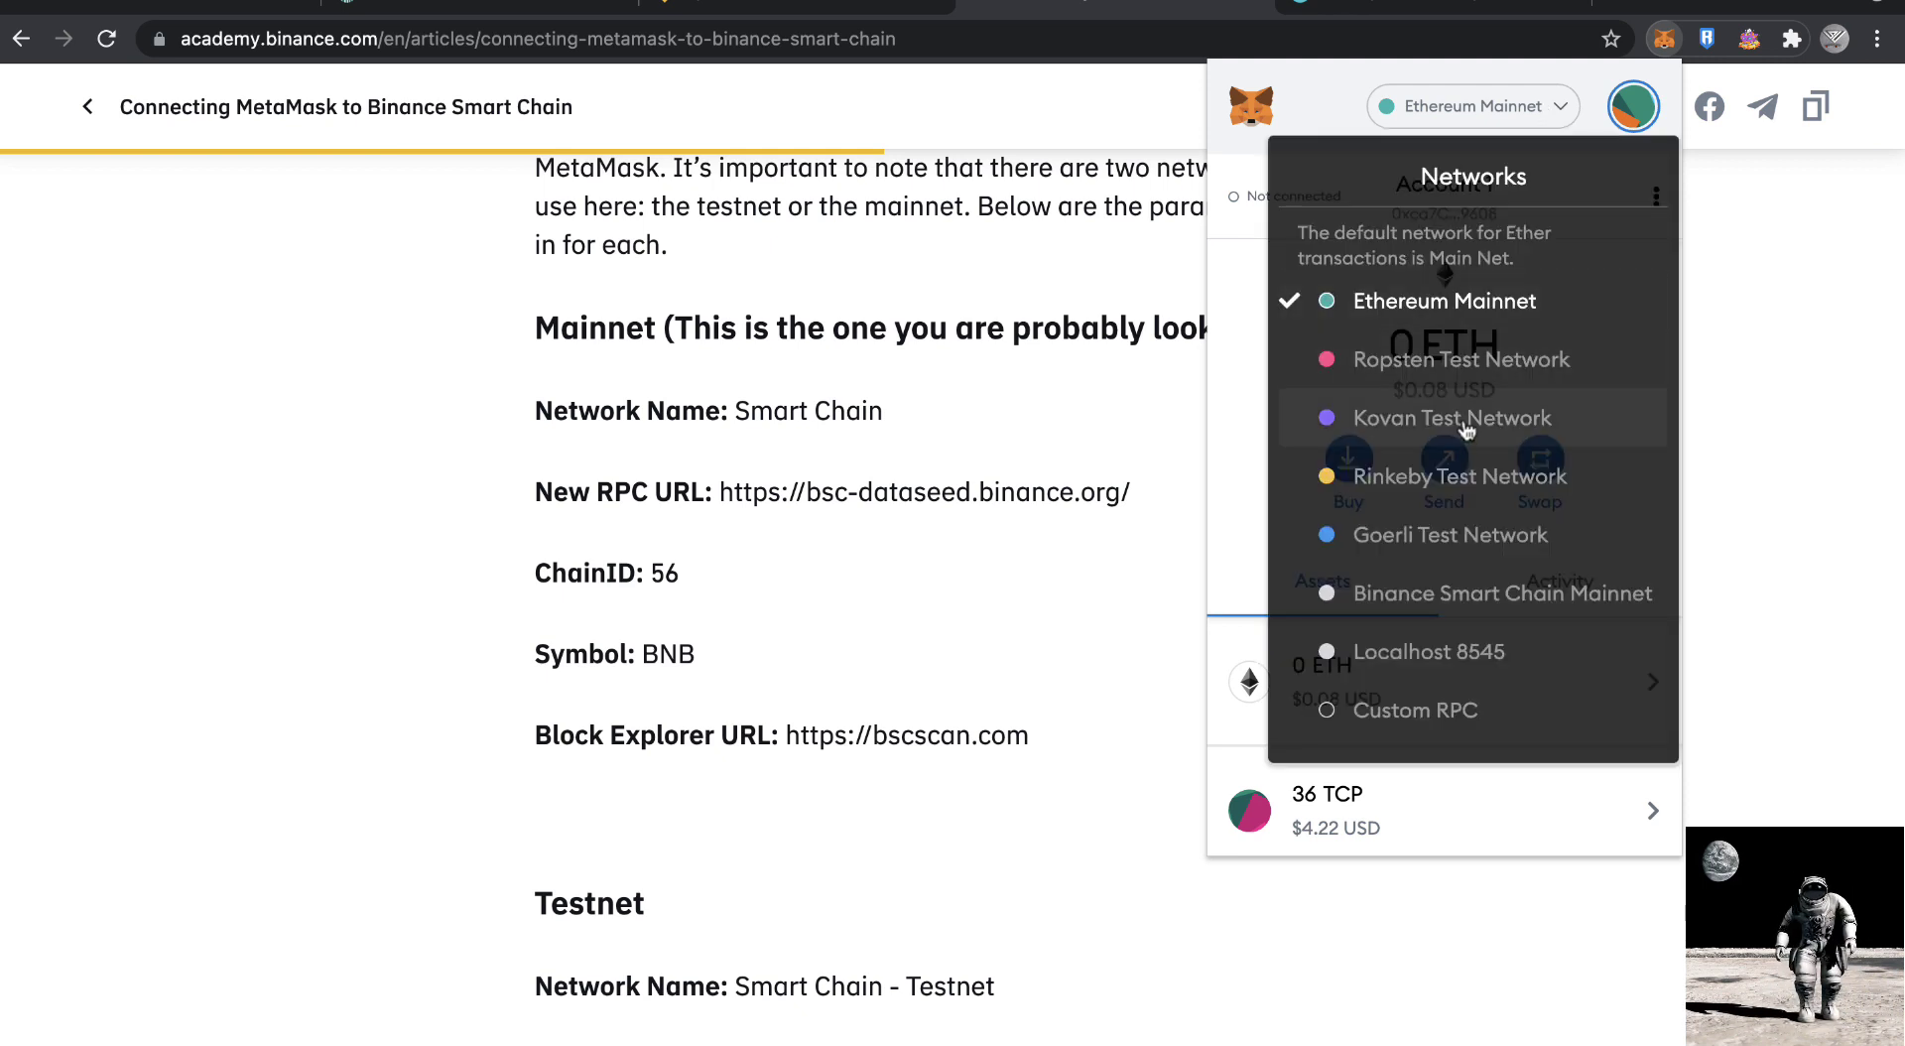
{"action": "left_click", "coordinate": [1421, 596]}
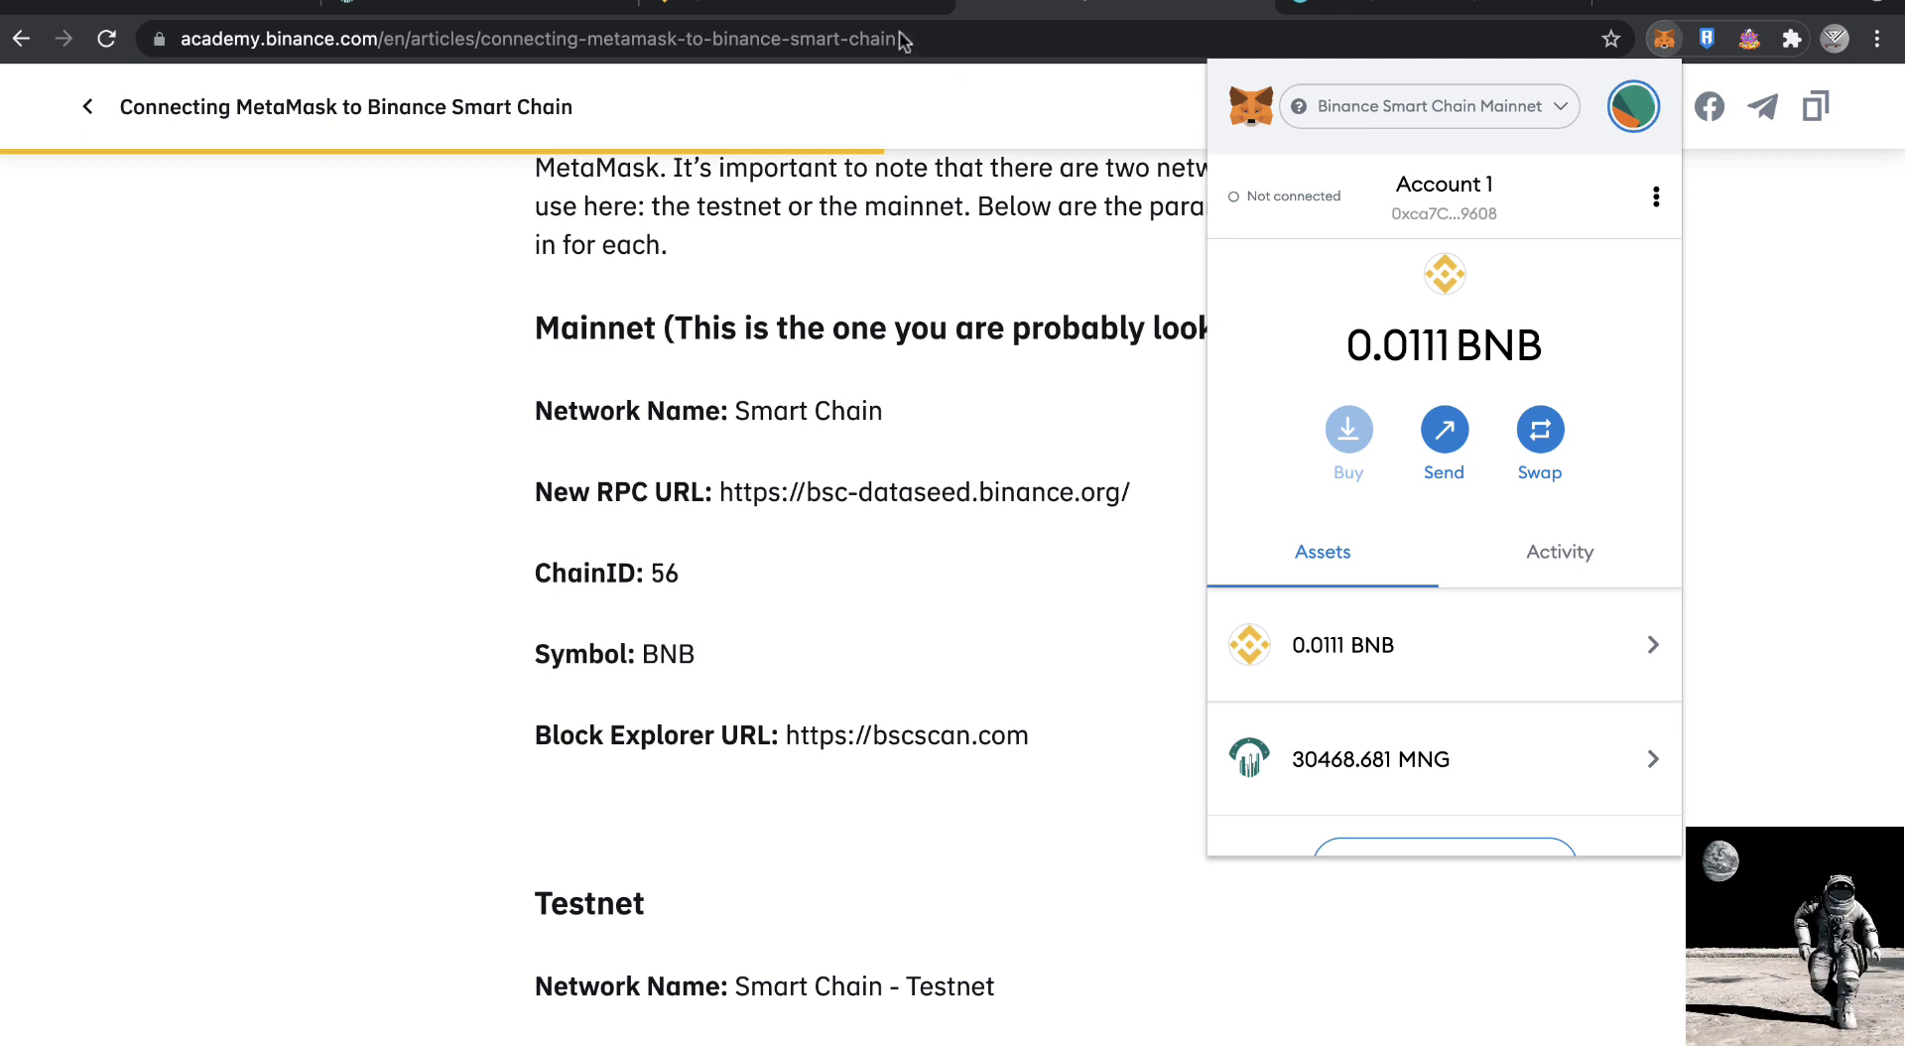
{"action": "left_click", "coordinate": [859, 10]}
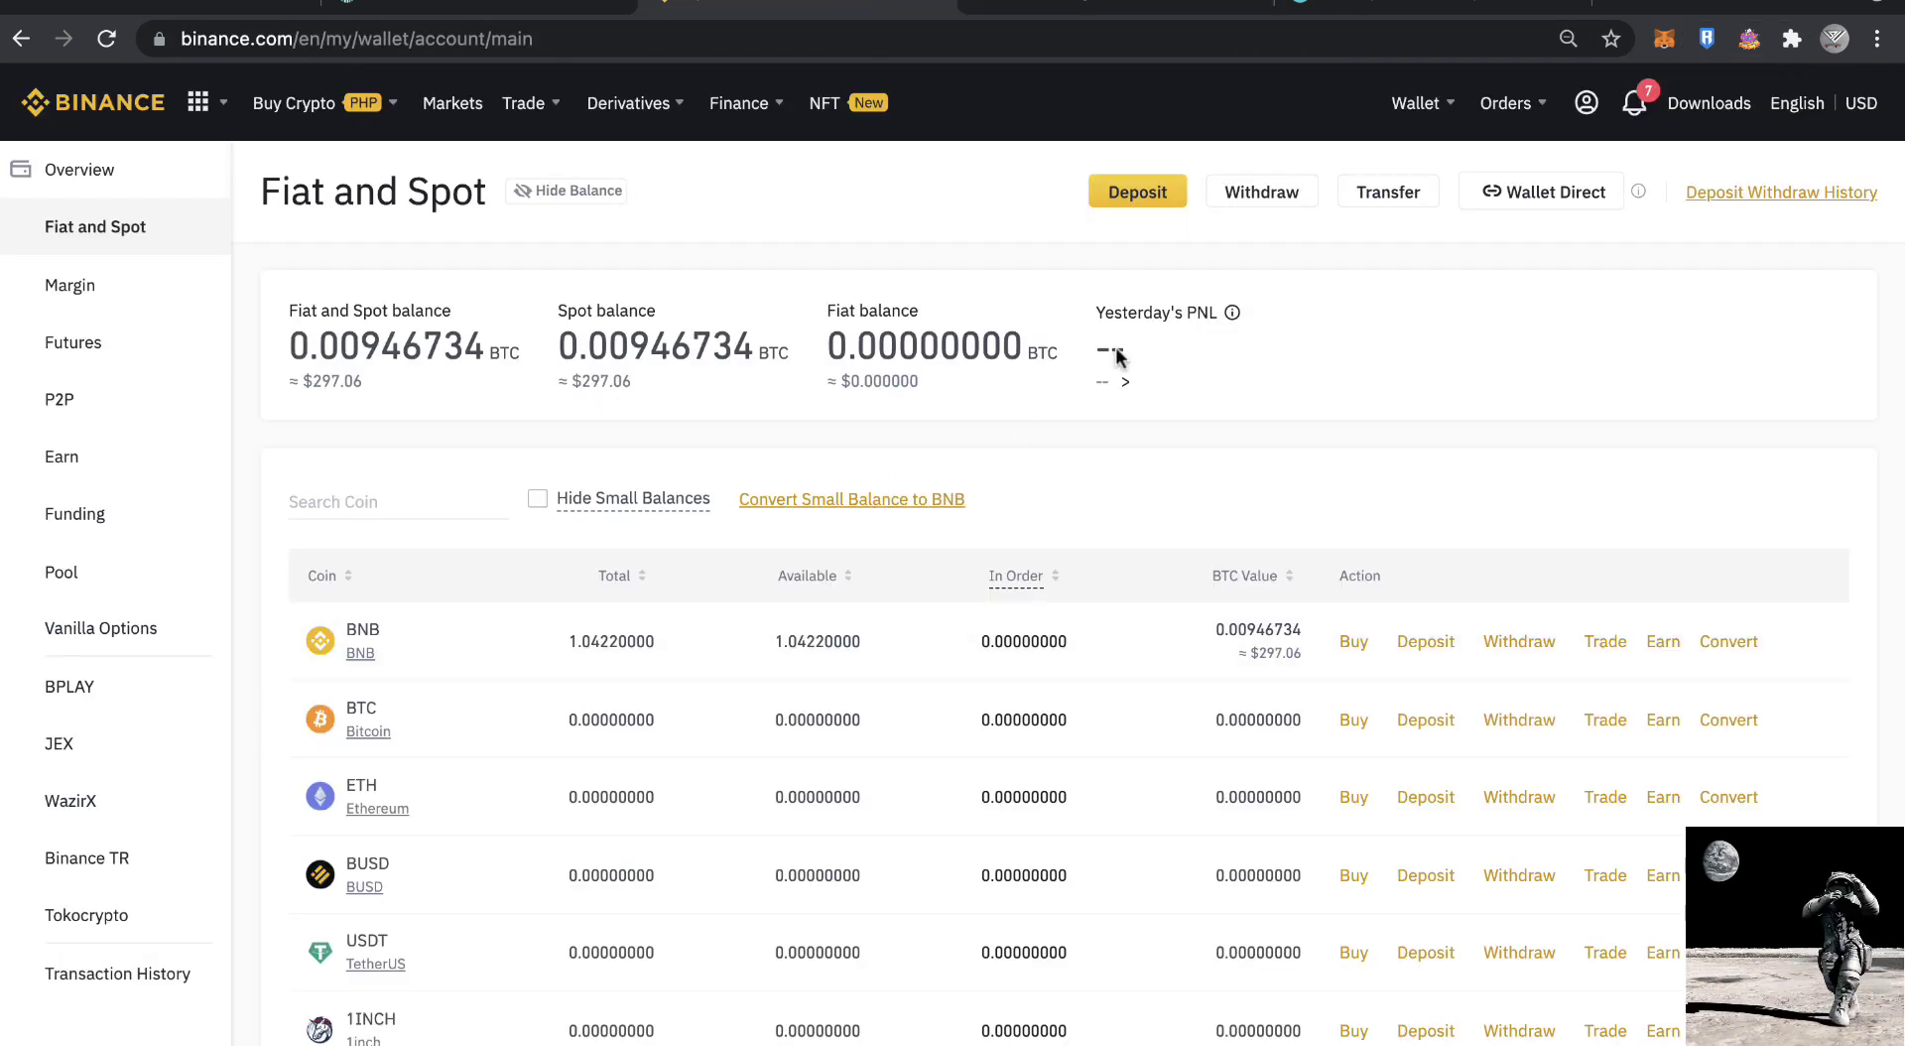
{"action": "left_click", "coordinate": [1118, 10]}
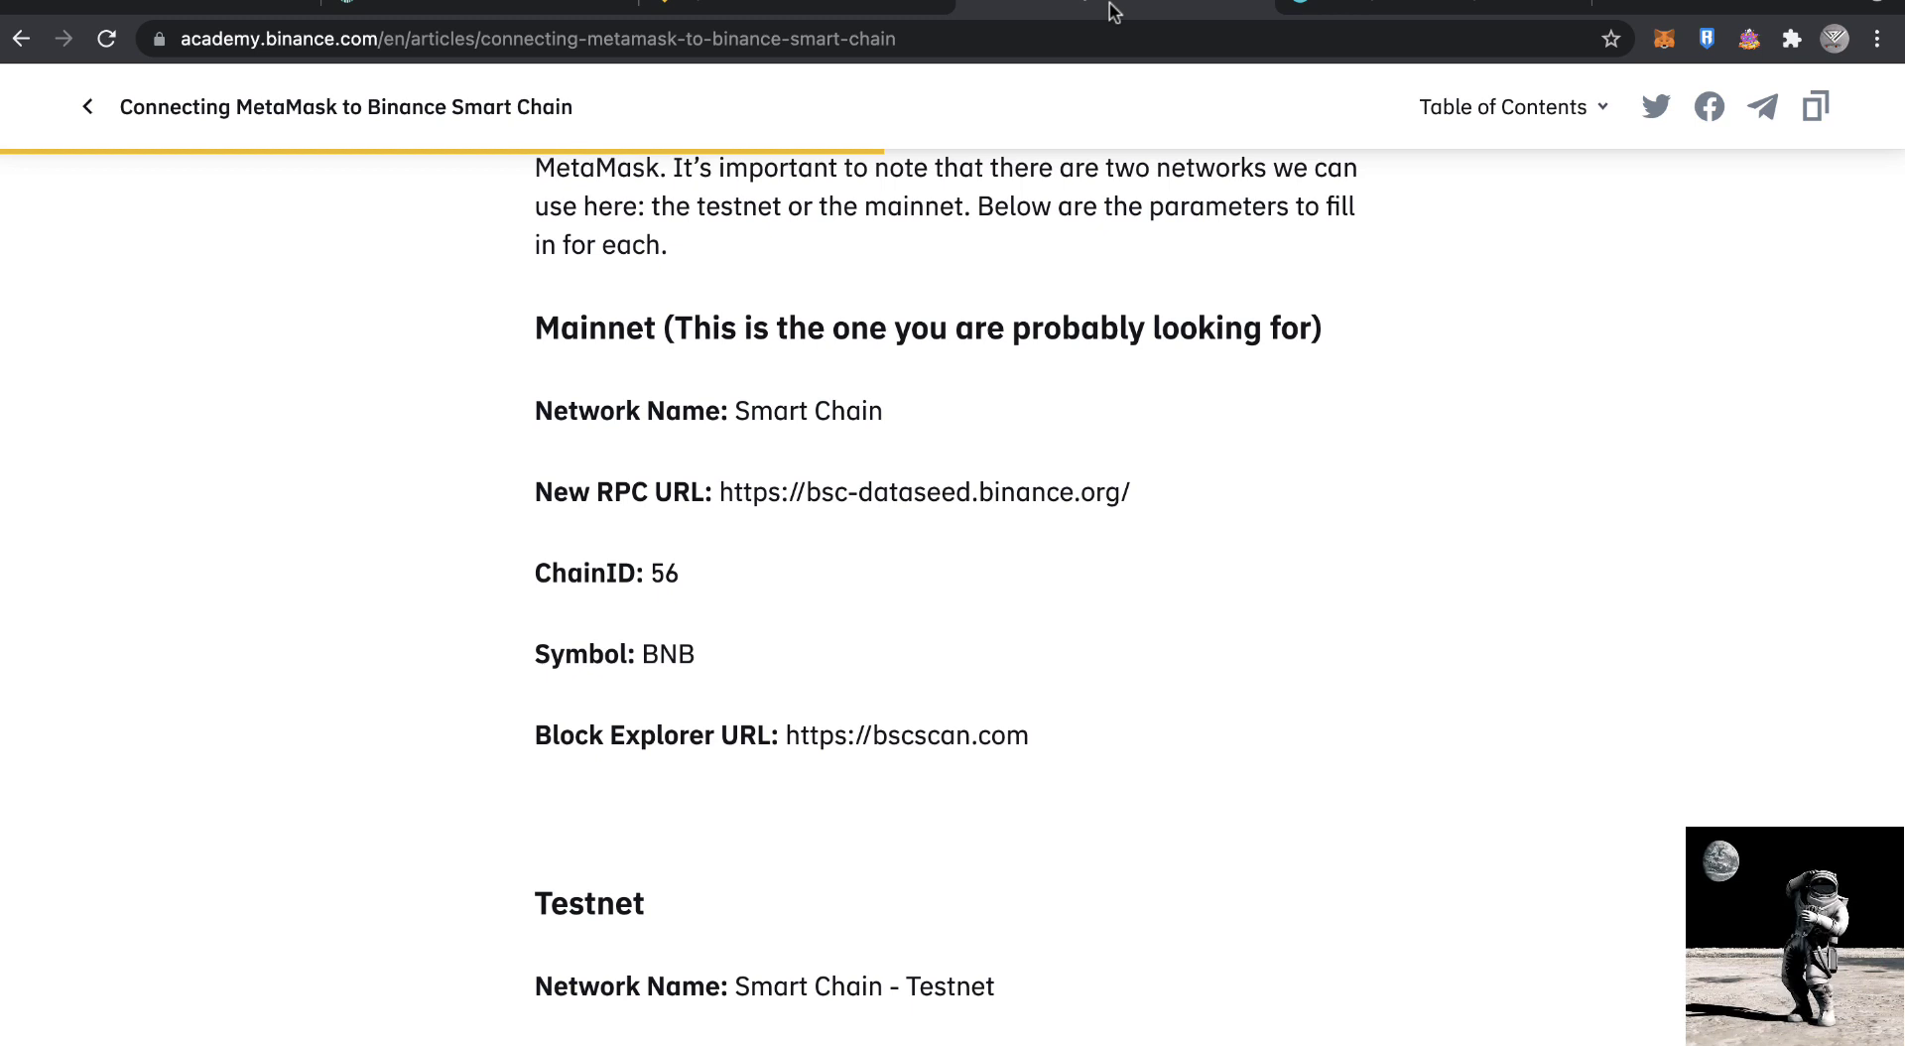
{"action": "left_click", "coordinate": [1664, 38]}
{"action": "left_click", "coordinate": [919, 230]}
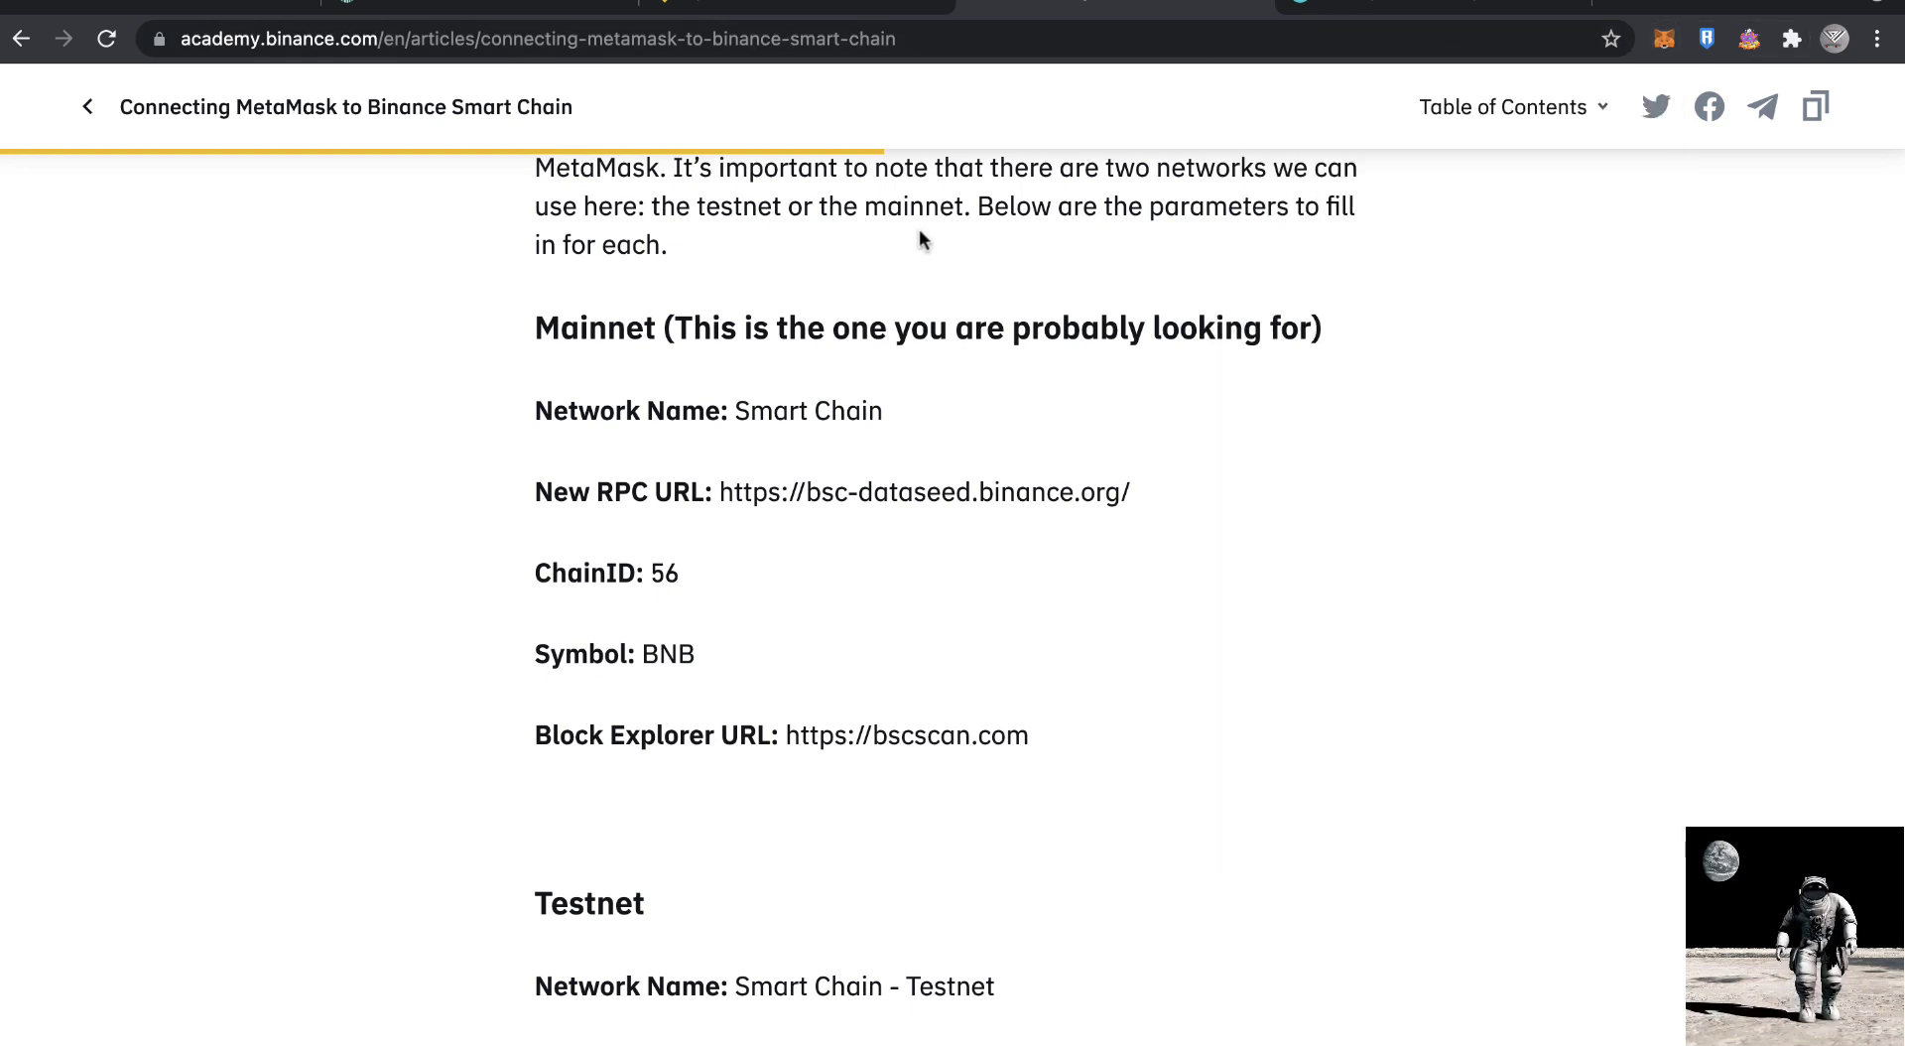
Step: Start a BNB withdrawal from the Binance Fiat and Spot wallet, using the address copied from MetaMask's Account 1 as the destination
{"action": "left_click", "coordinate": [793, 10]}
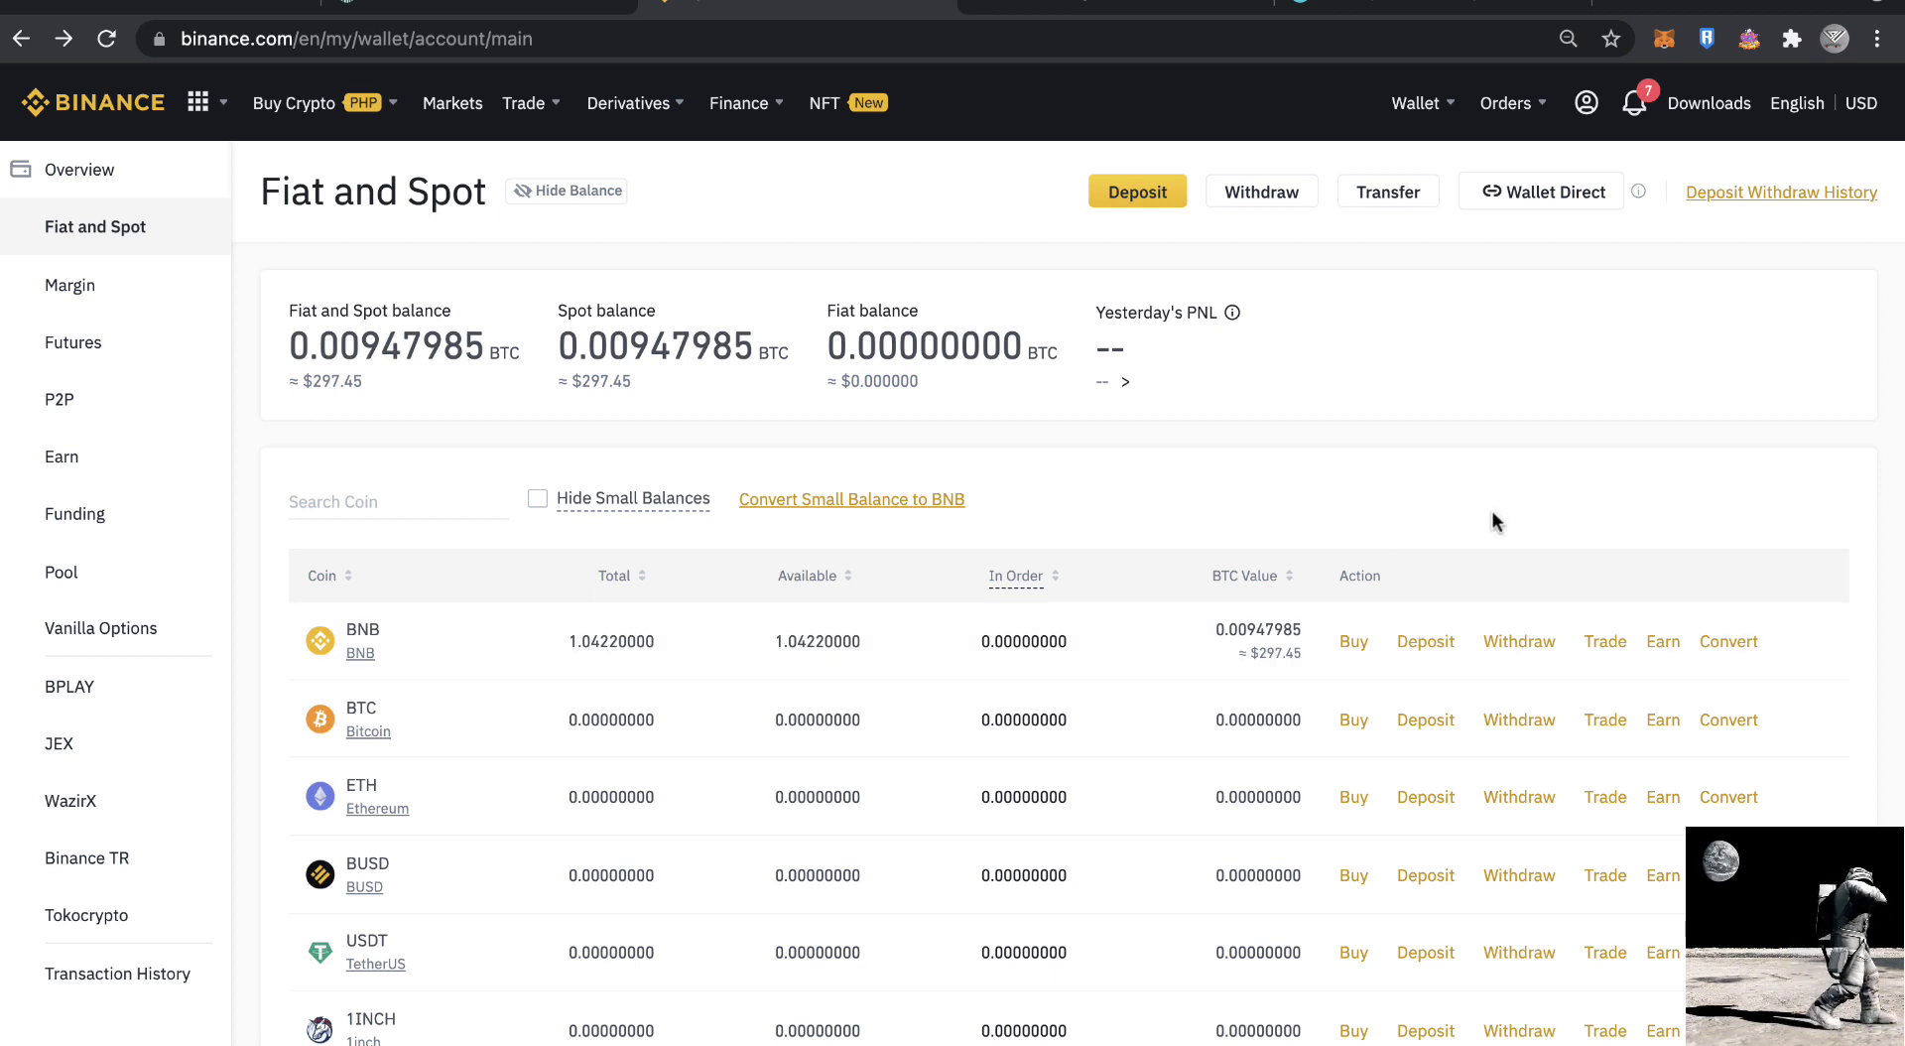
{"action": "left_click", "coordinate": [1519, 643]}
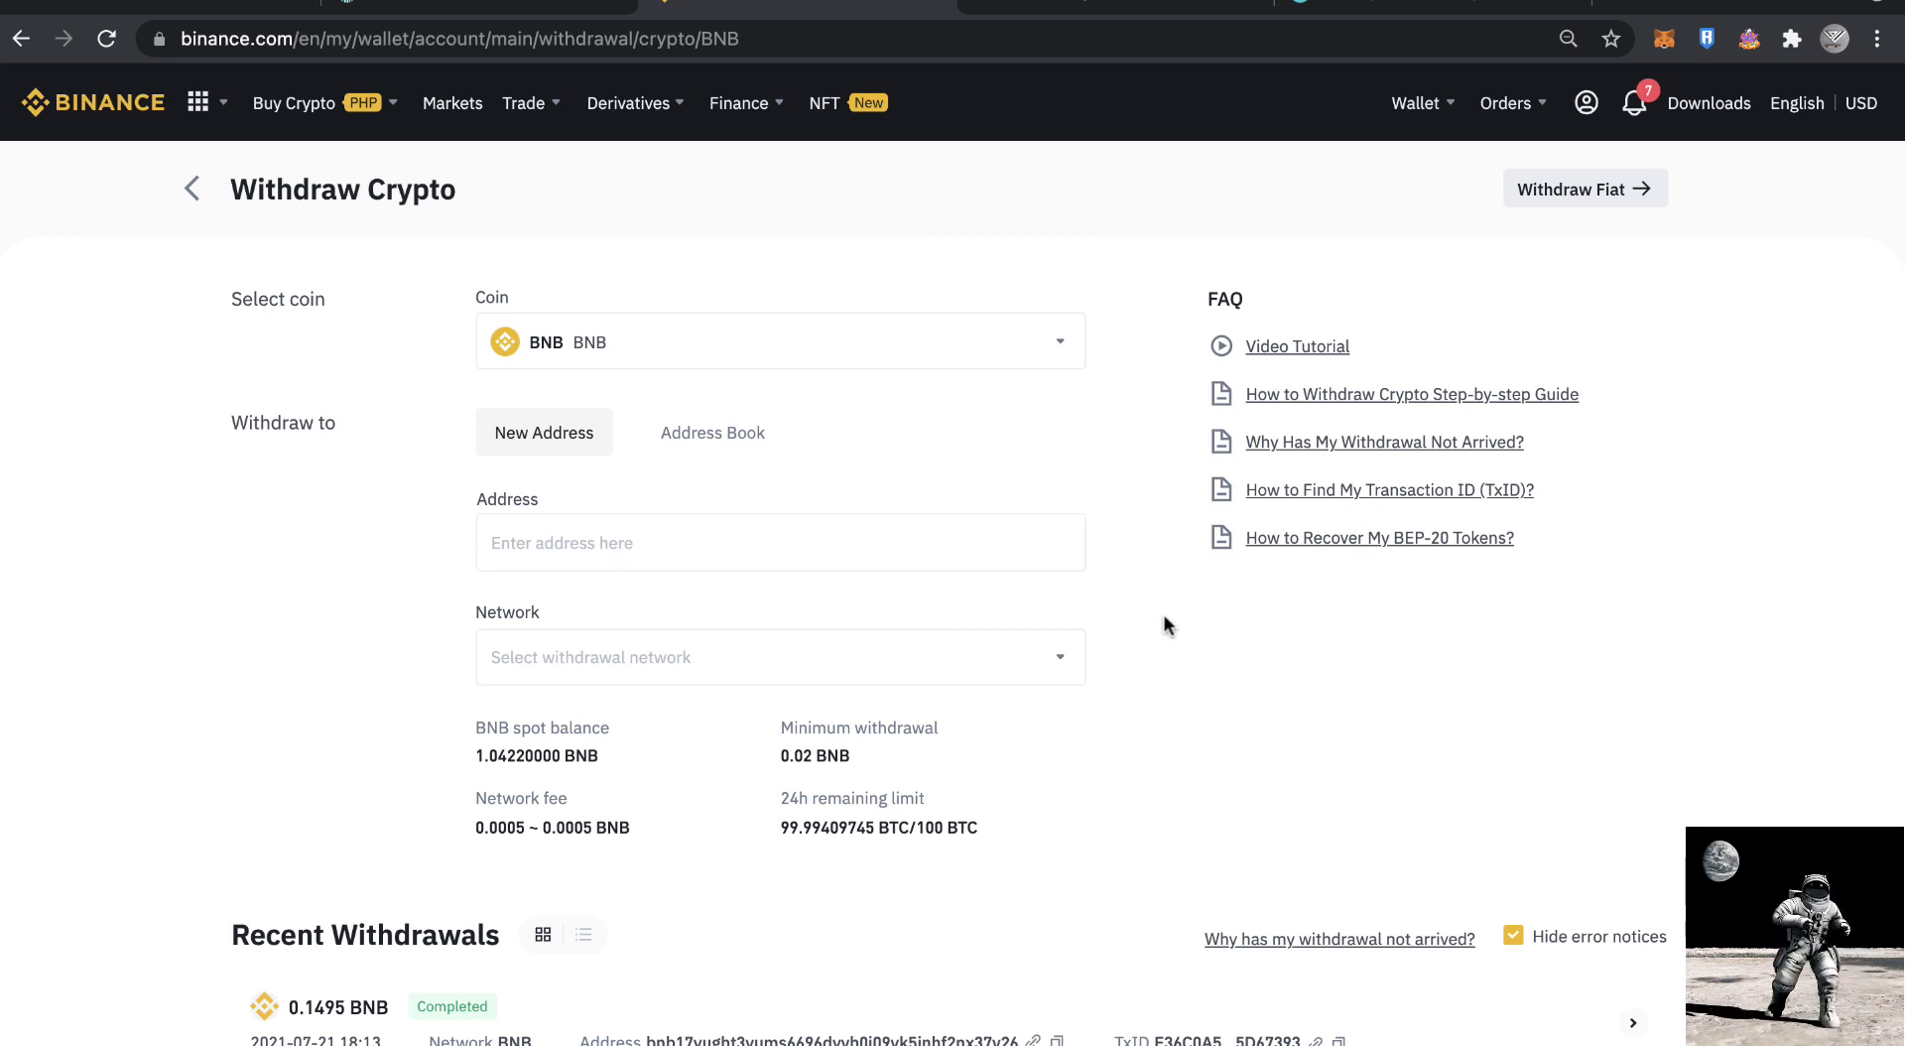
{"action": "left_click", "coordinate": [1664, 48]}
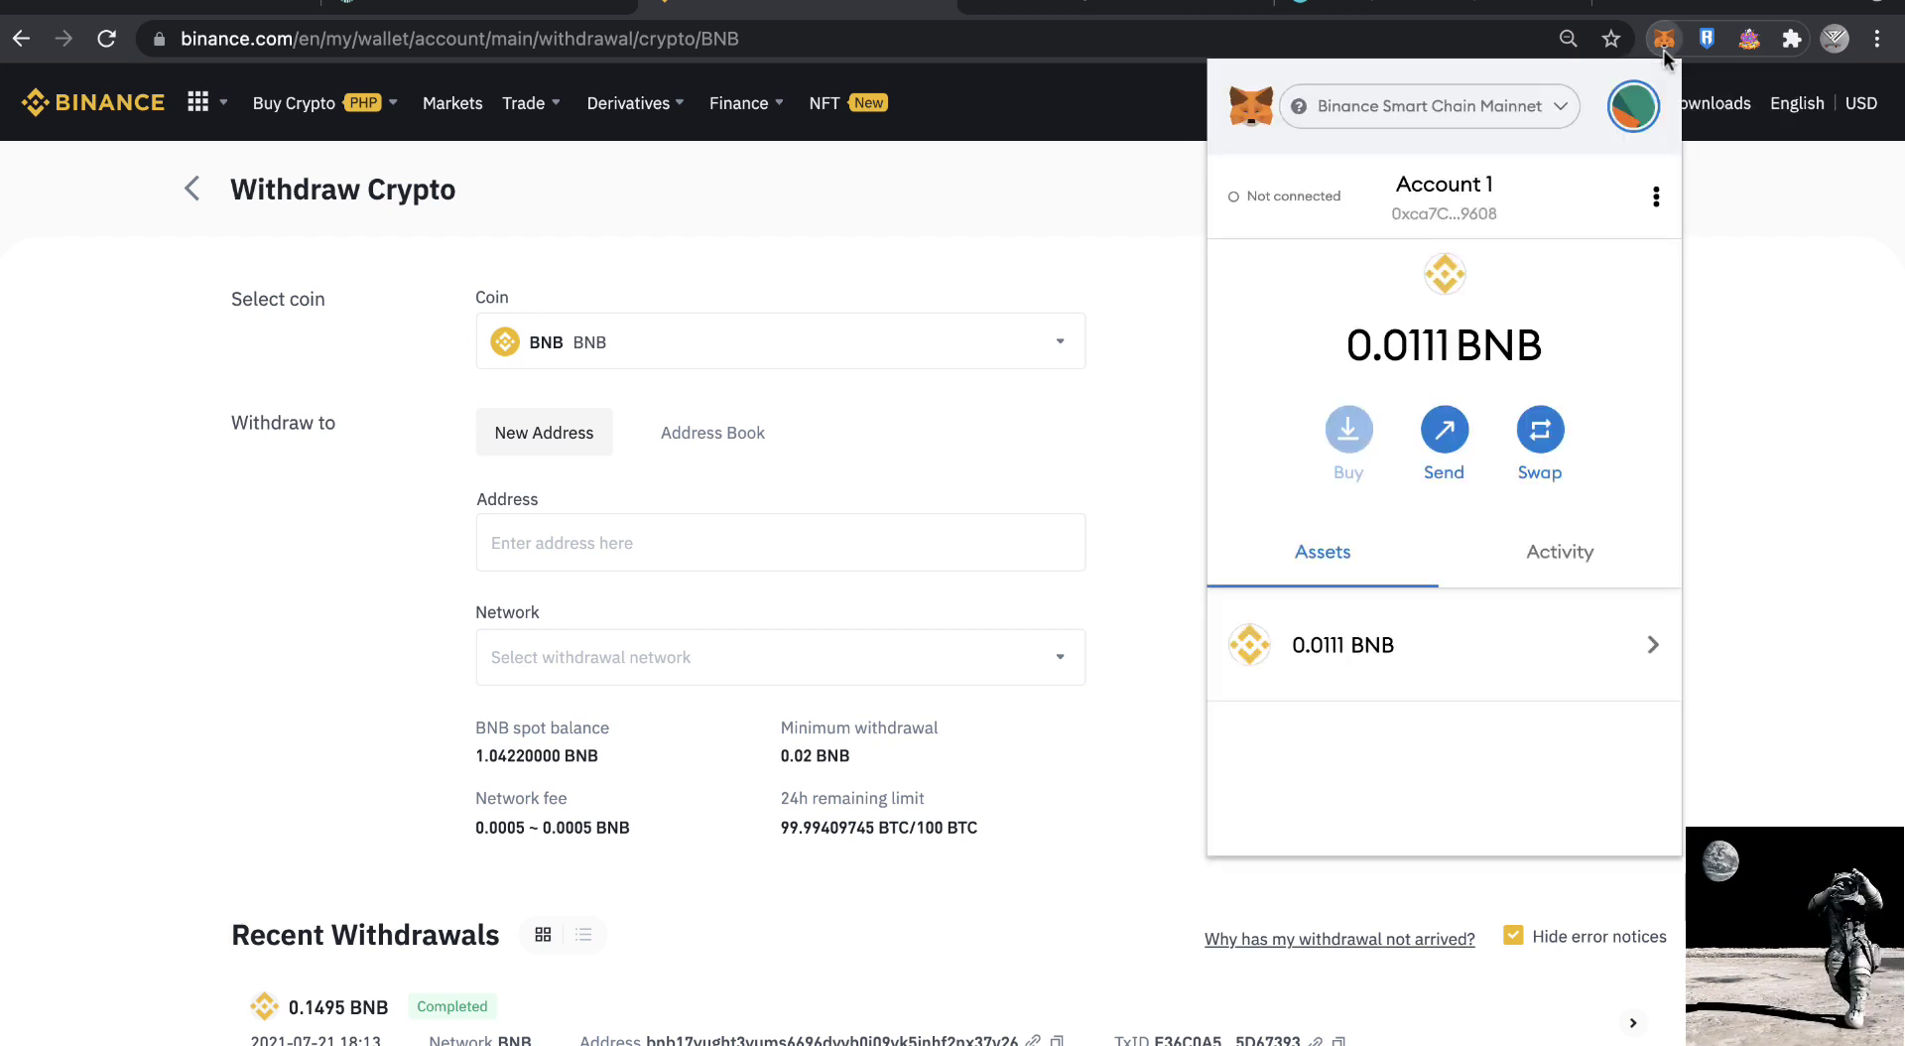
{"action": "left_click", "coordinate": [1450, 221]}
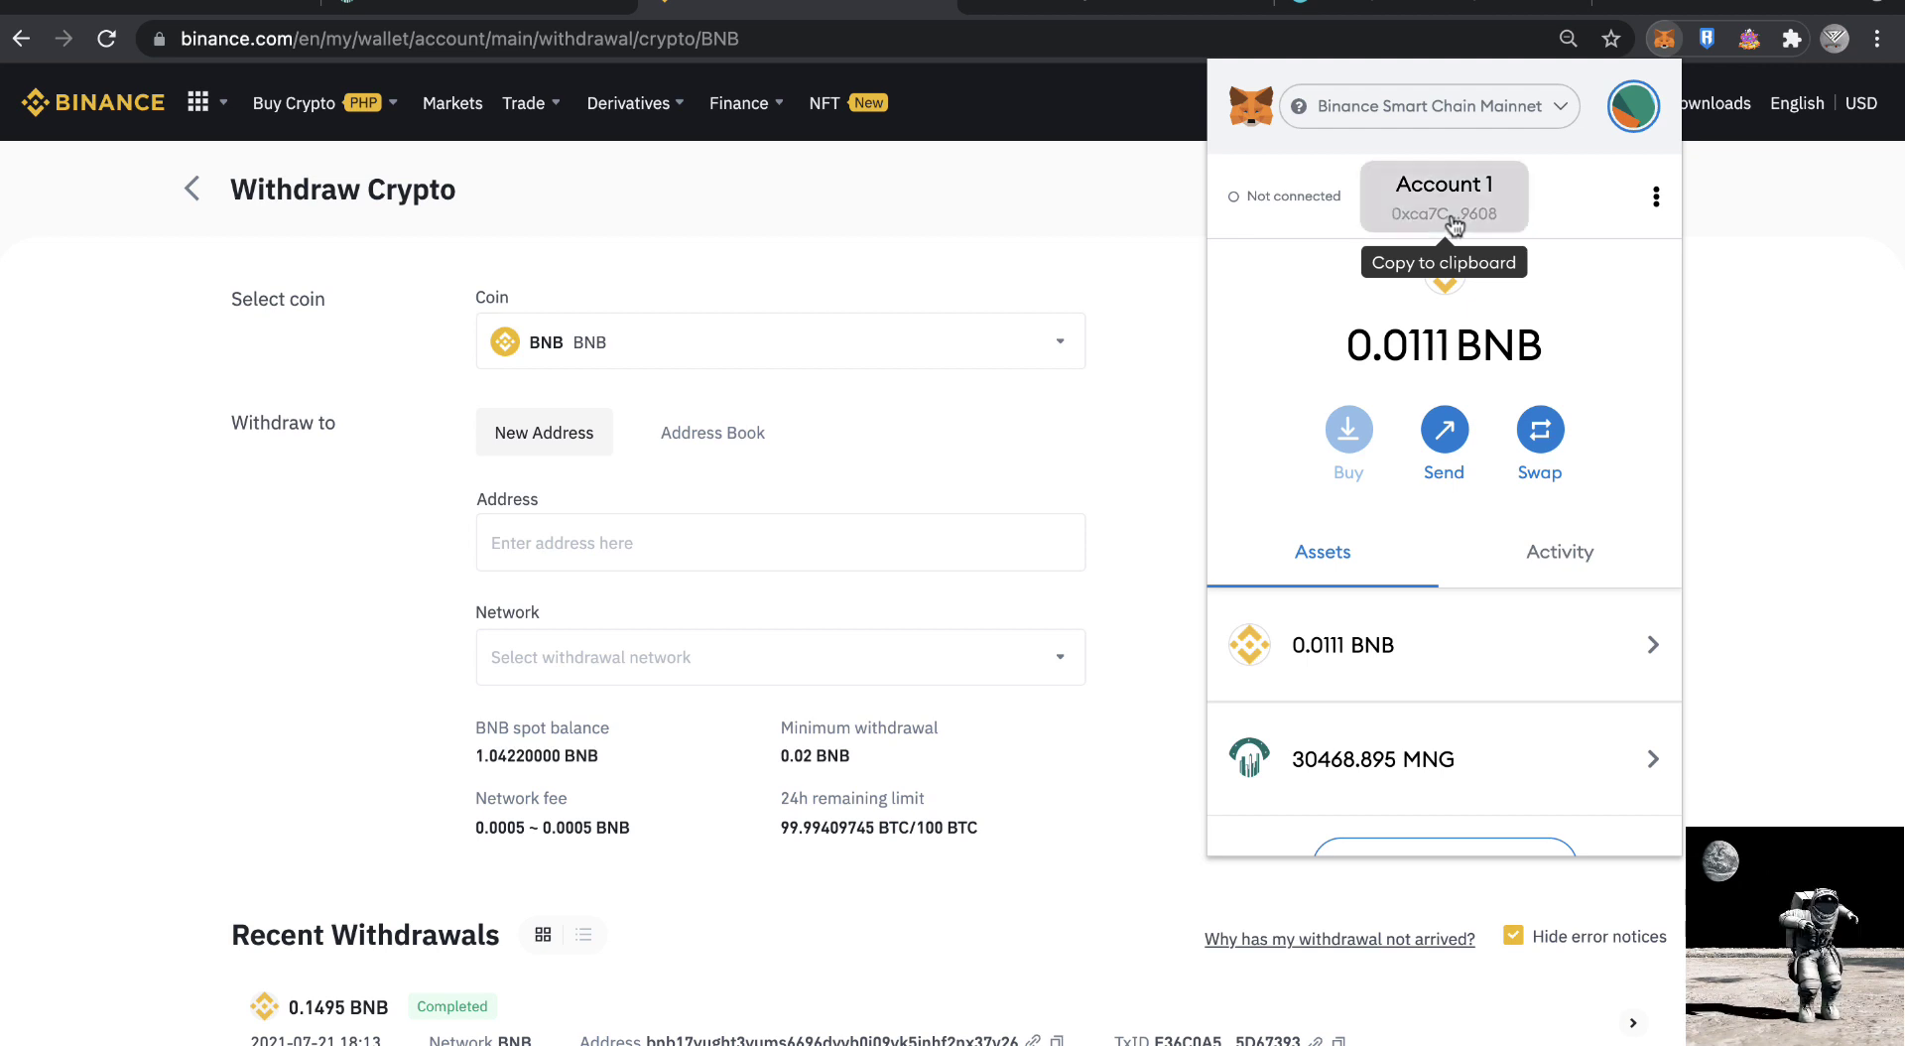
{"action": "left_click", "coordinate": [1103, 456]}
{"action": "left_click", "coordinate": [817, 544]}
{"action": "key", "text": "ctrl+v"}
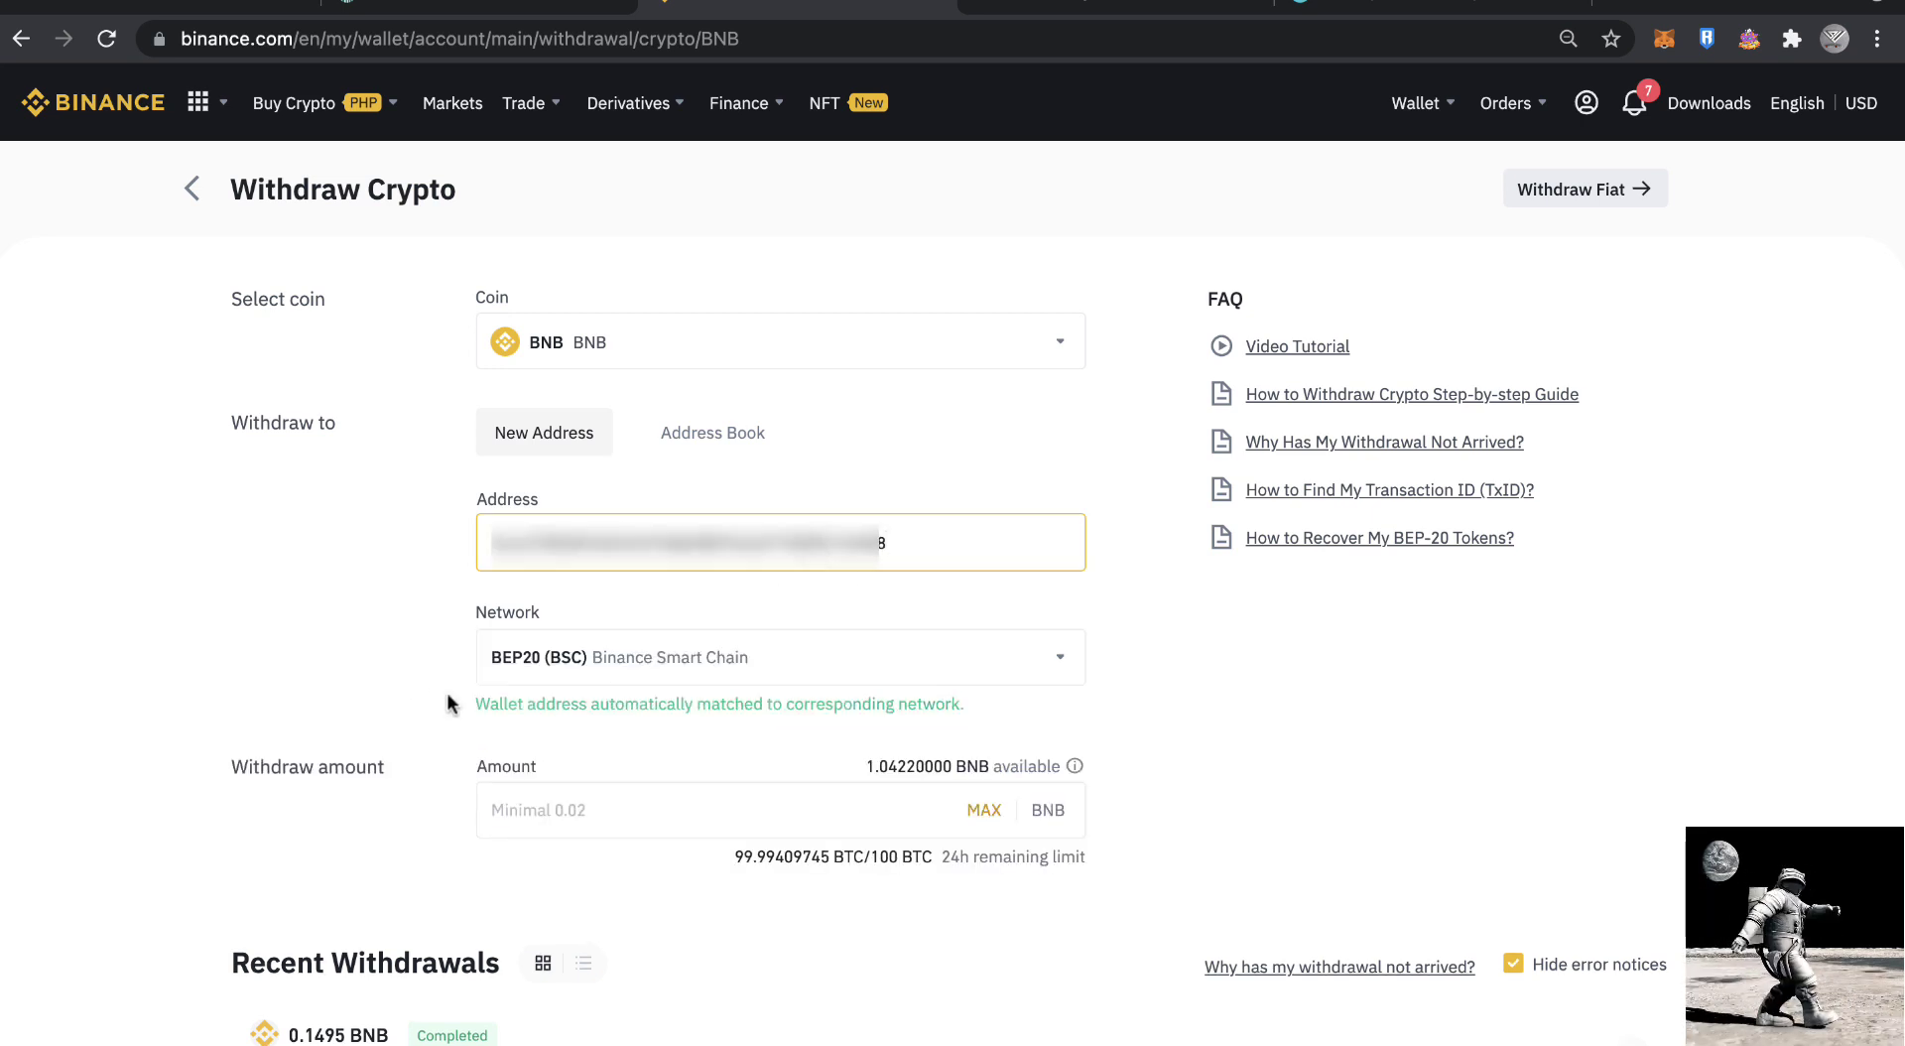
{"action": "left_click", "coordinate": [406, 682]}
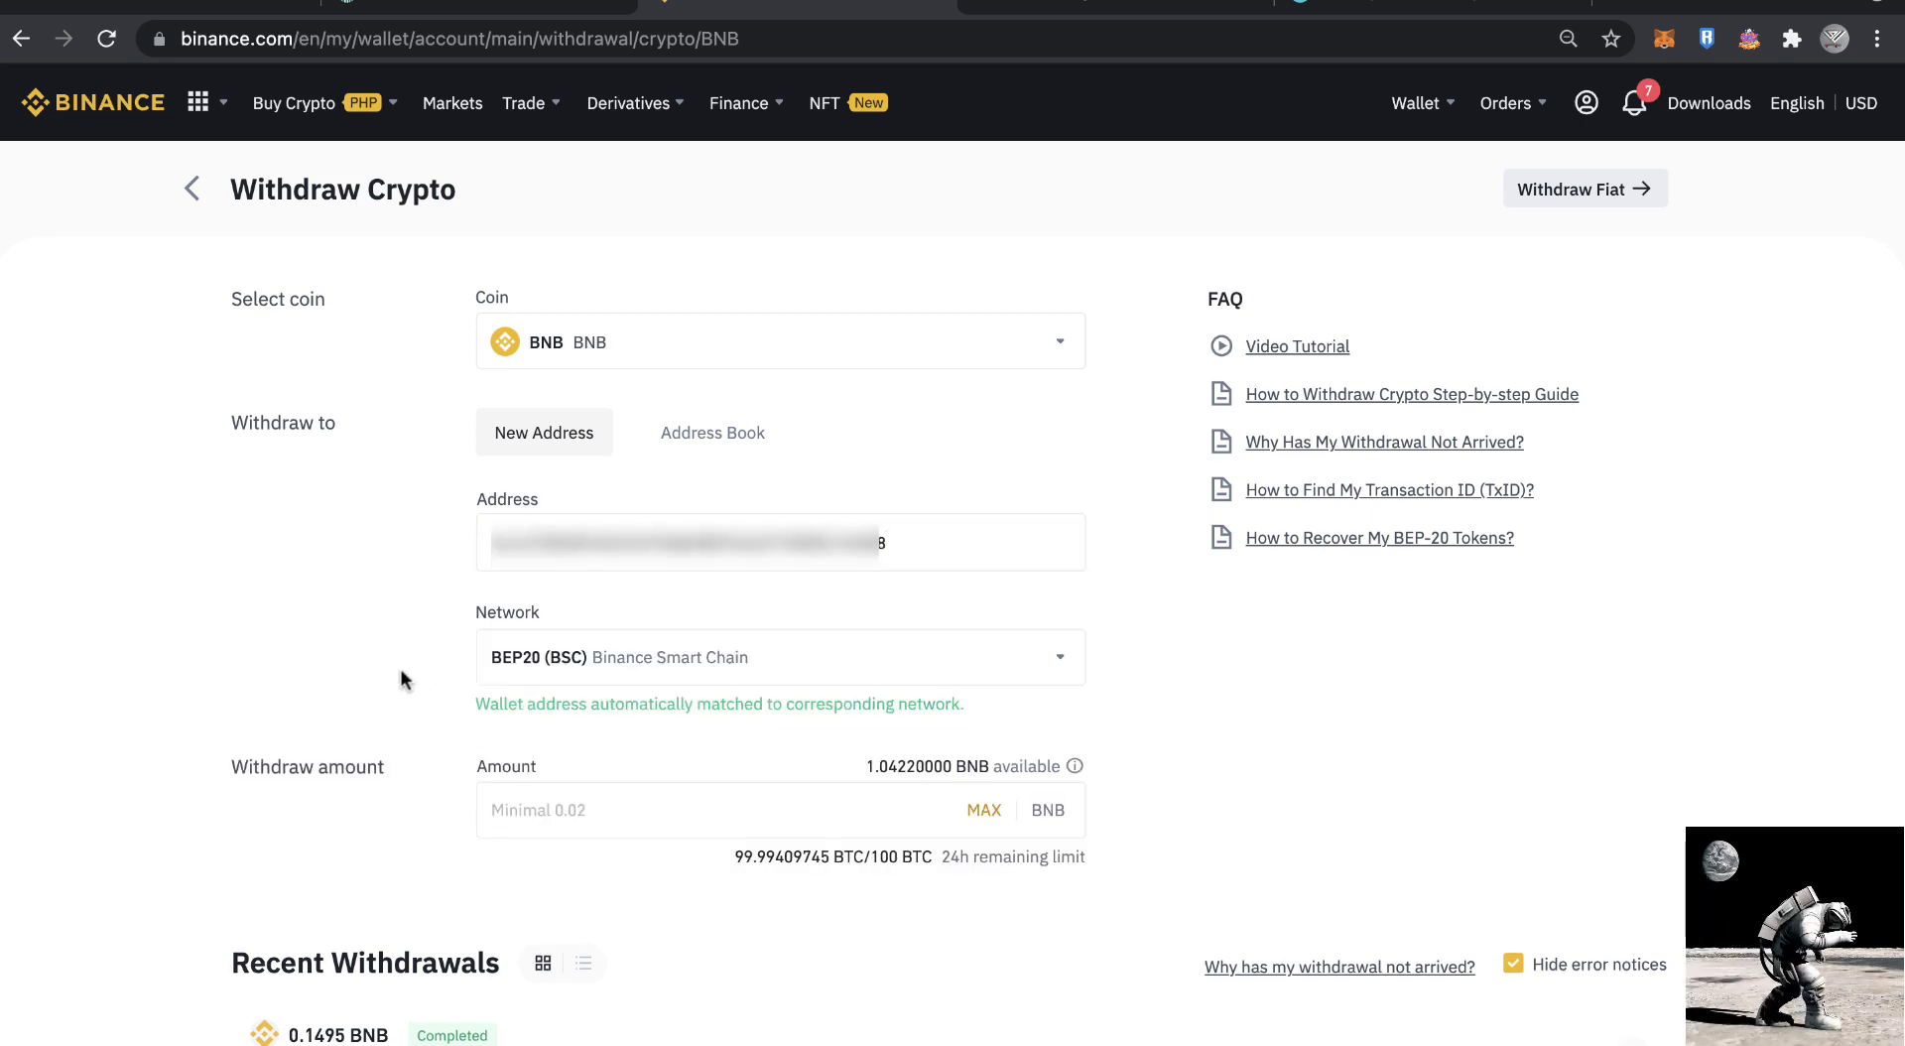
Step: Set the withdrawal amount to 0.9 BNB
{"action": "left_click", "coordinate": [980, 812]}
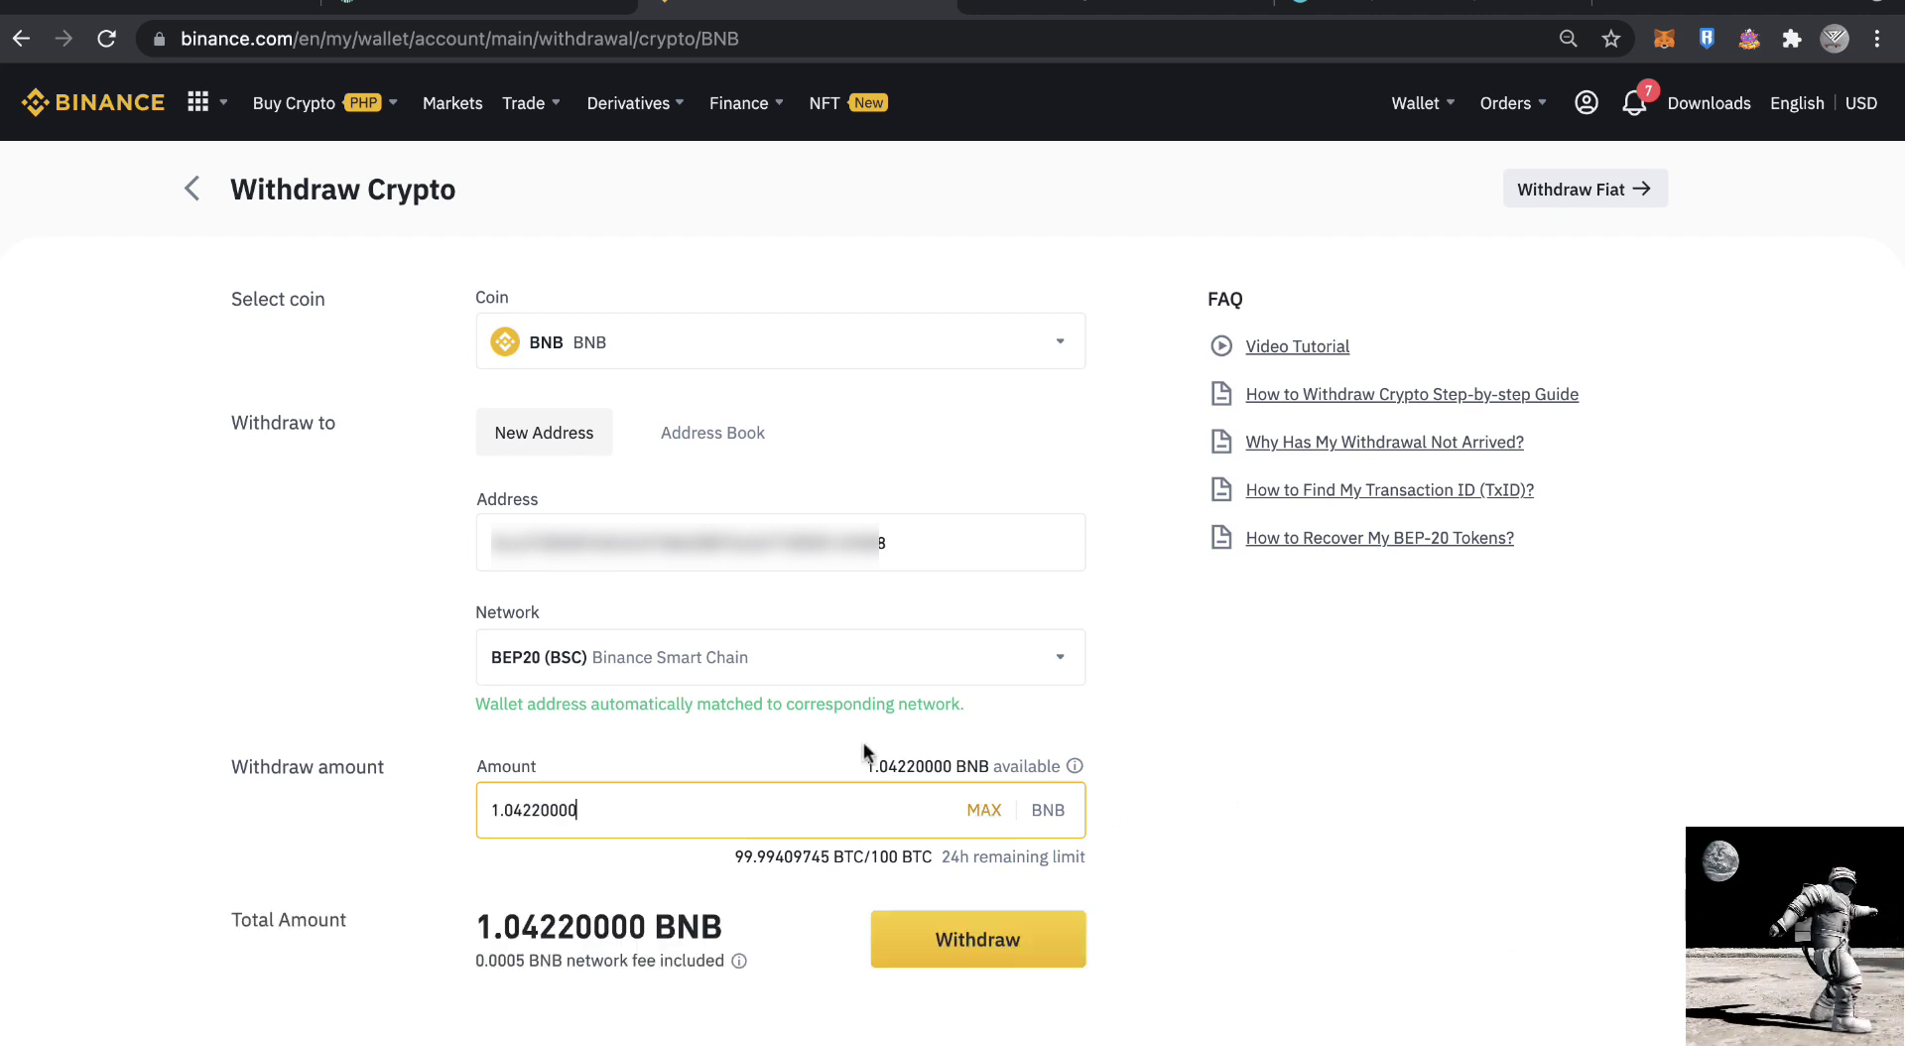
{"action": "left_click_drag", "start_coordinate": [497, 809], "coordinate": [593, 813]}
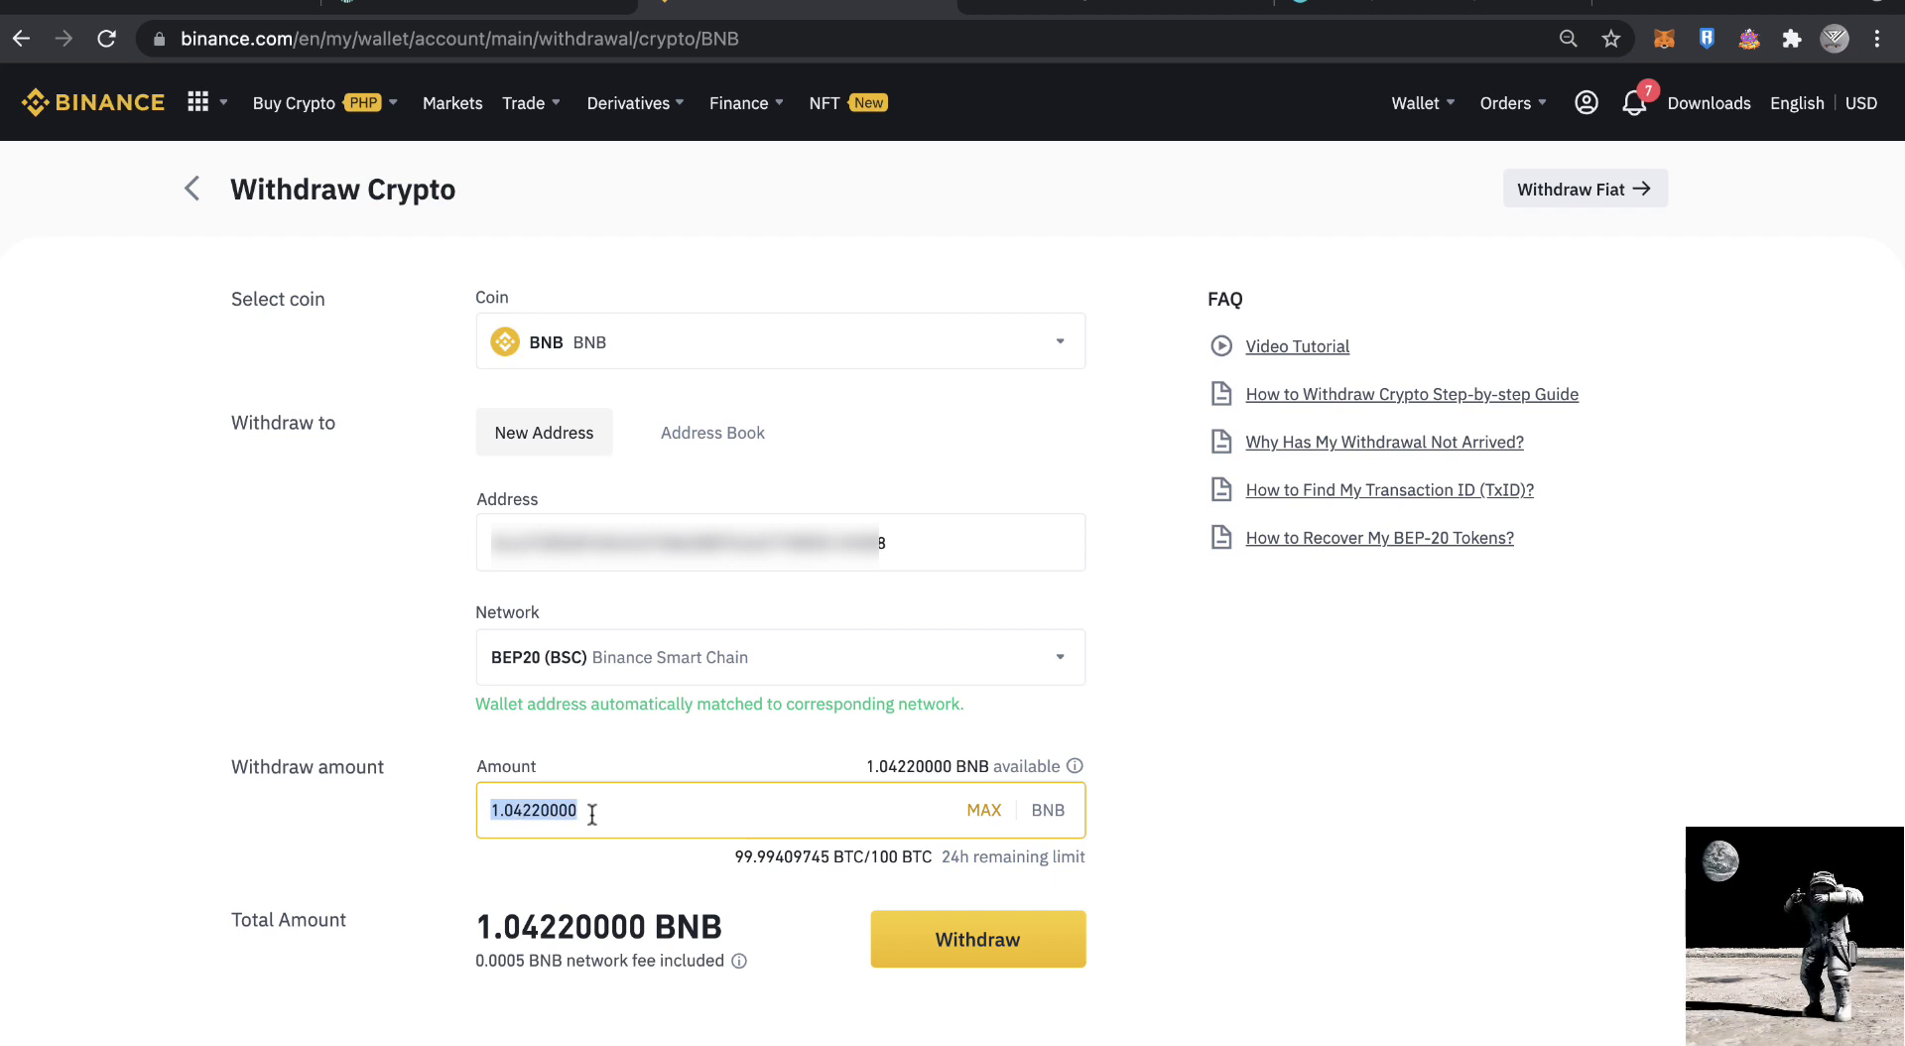
{"action": "type", "text": "0"}
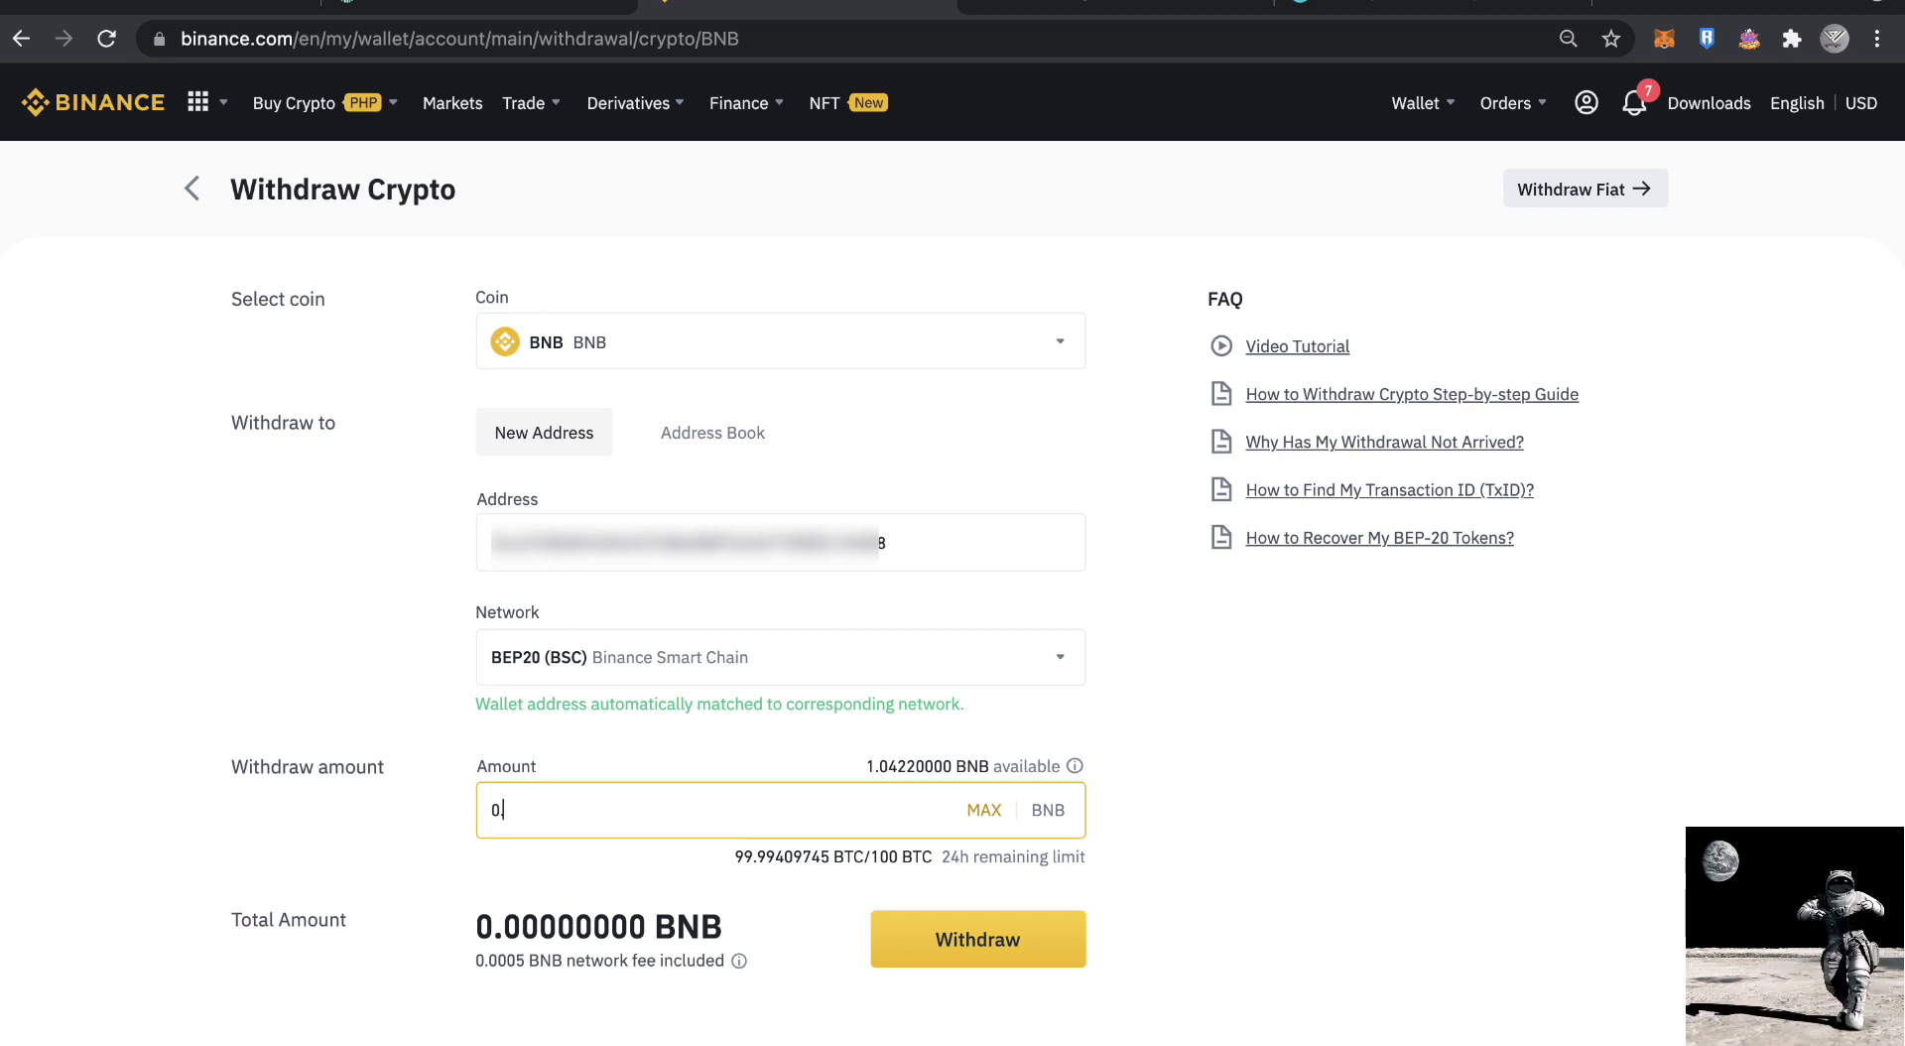
{"action": "type", "text": ".9"}
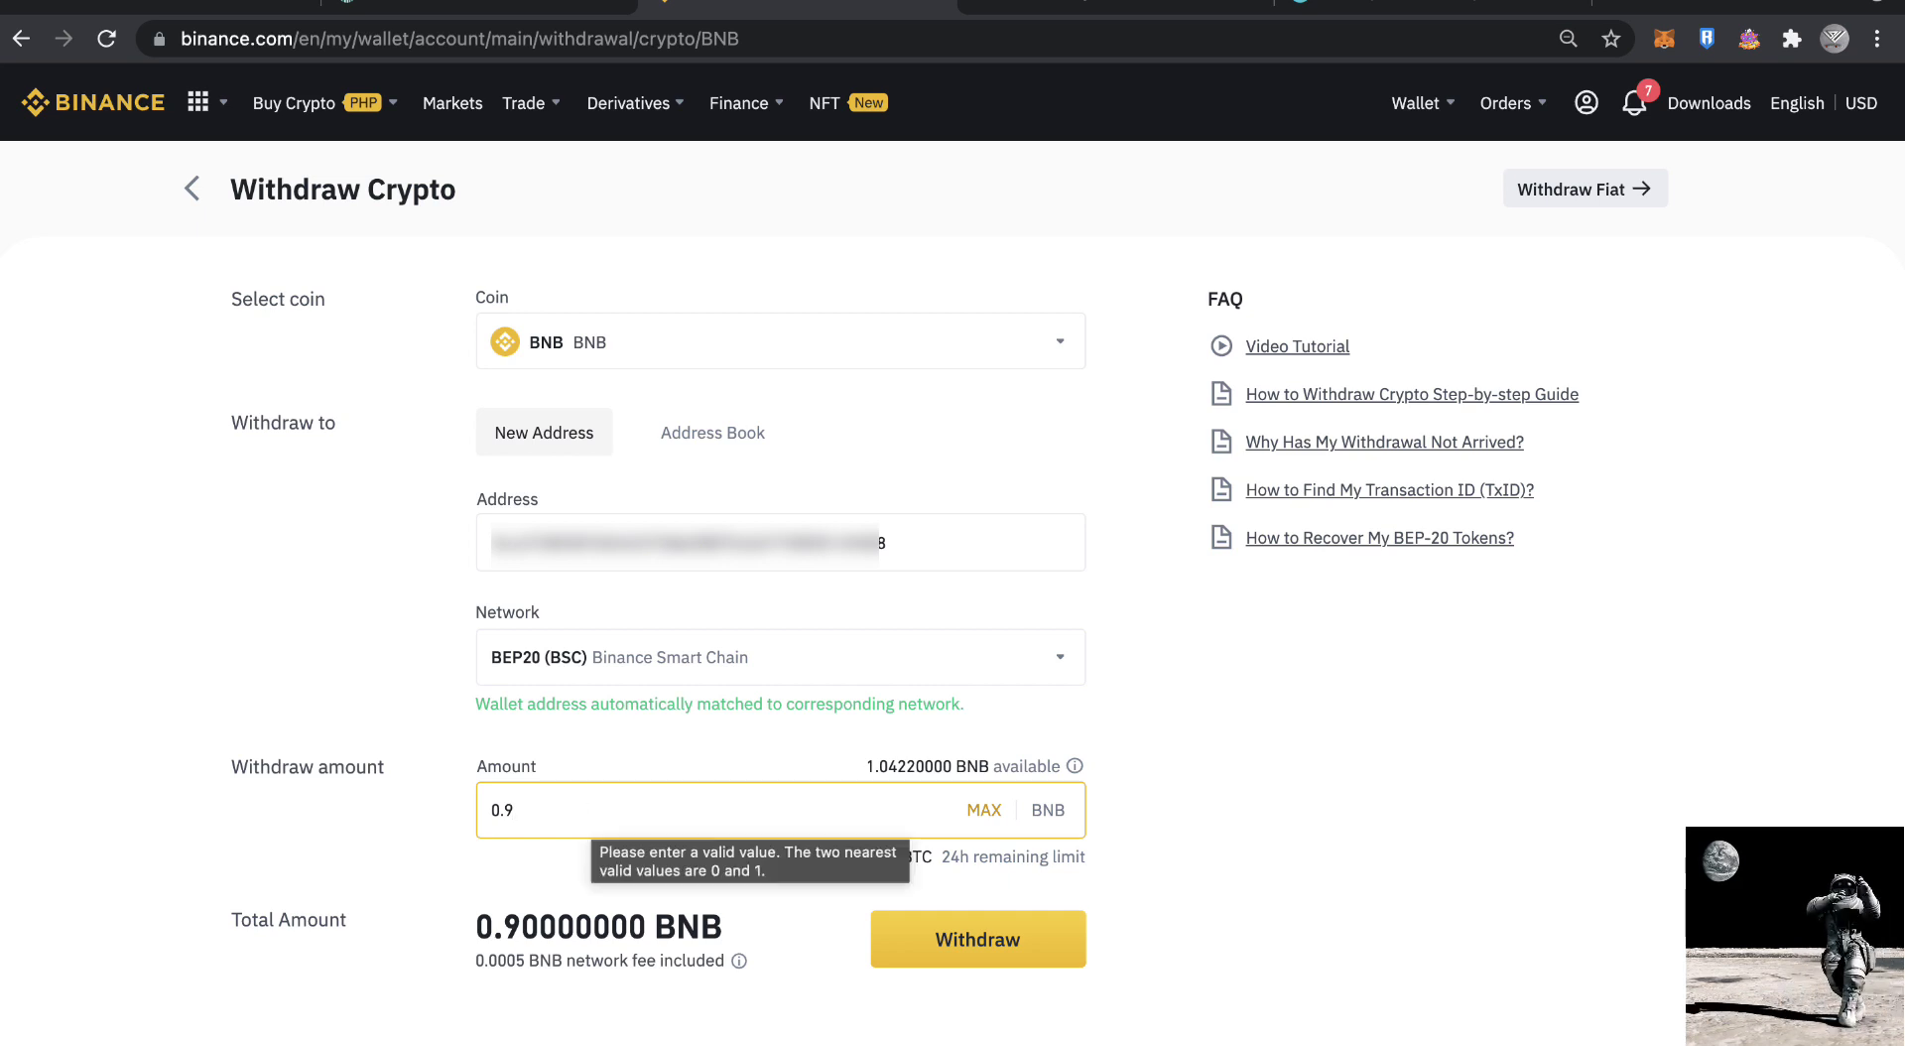
Step: Submit the 0.9 BNB withdrawal, confirm BSC as the transfer network and continue to the security verification
{"action": "left_click", "coordinate": [356, 682]}
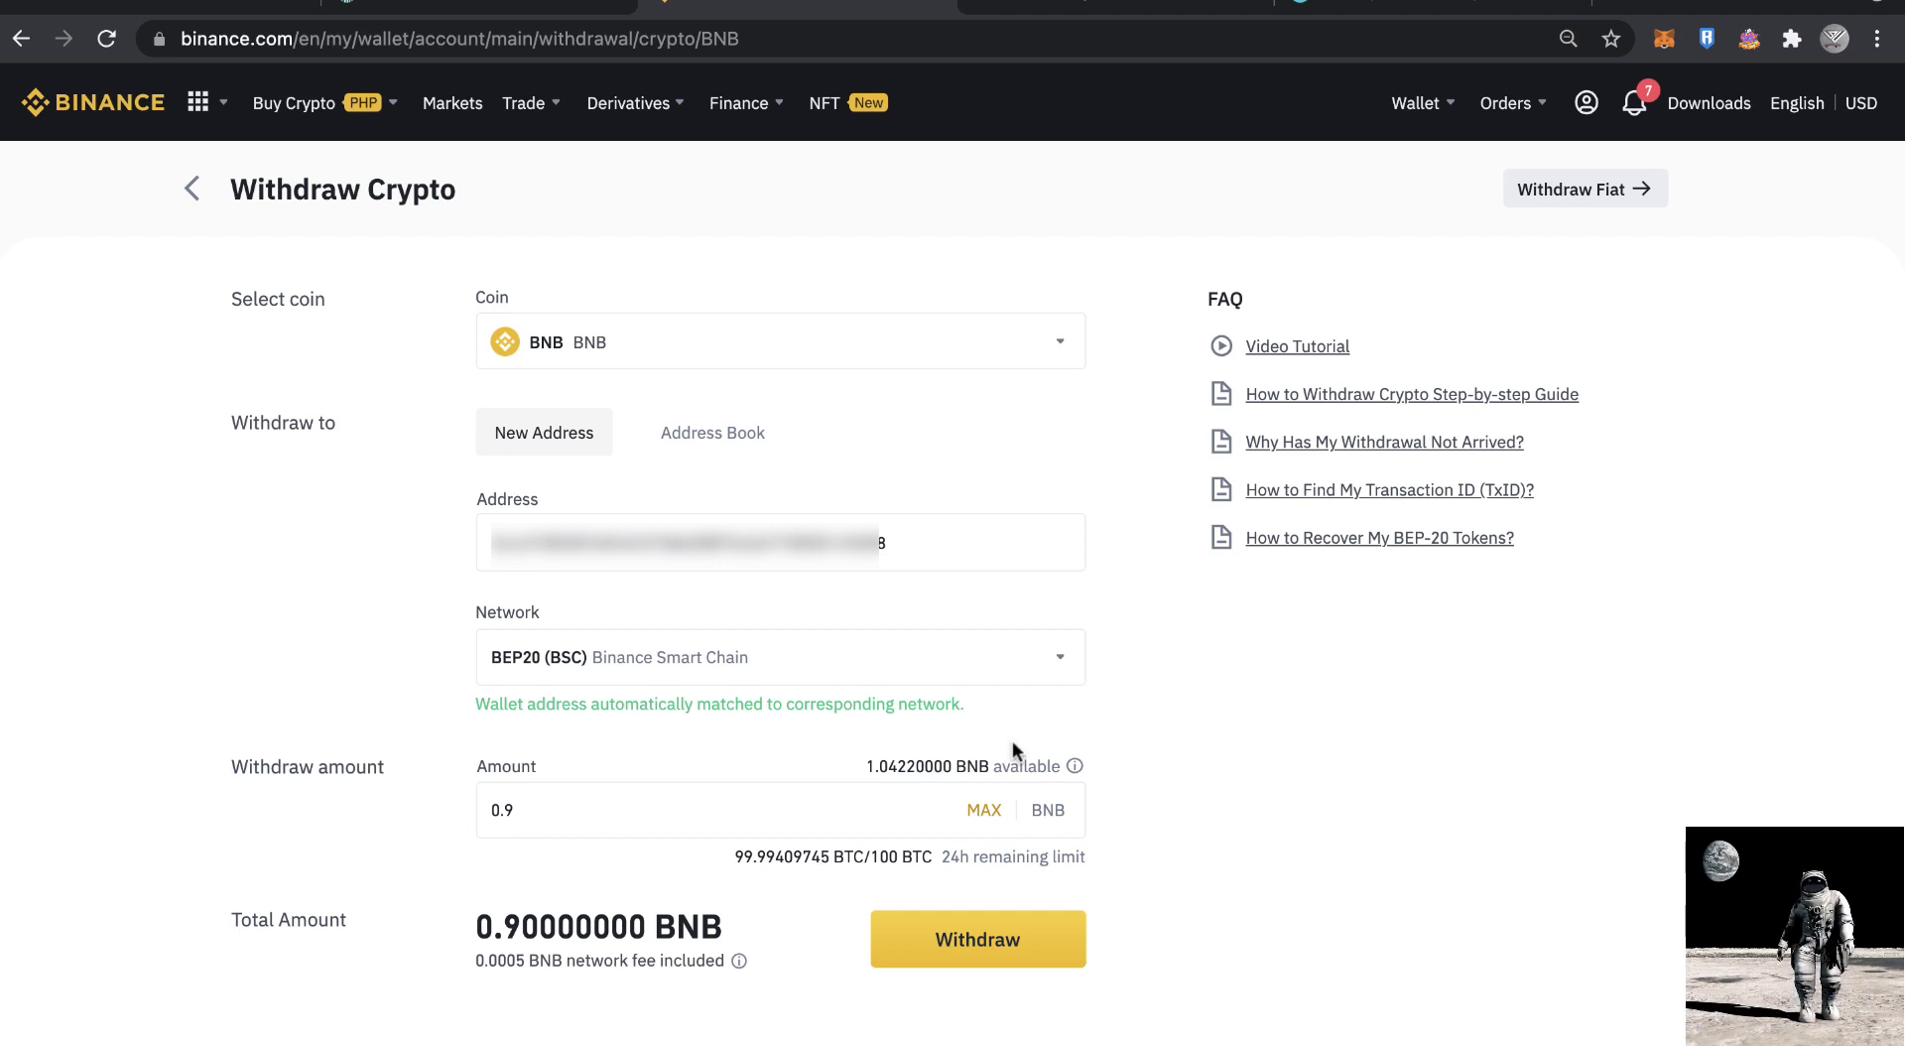
{"action": "left_click", "coordinate": [507, 496]}
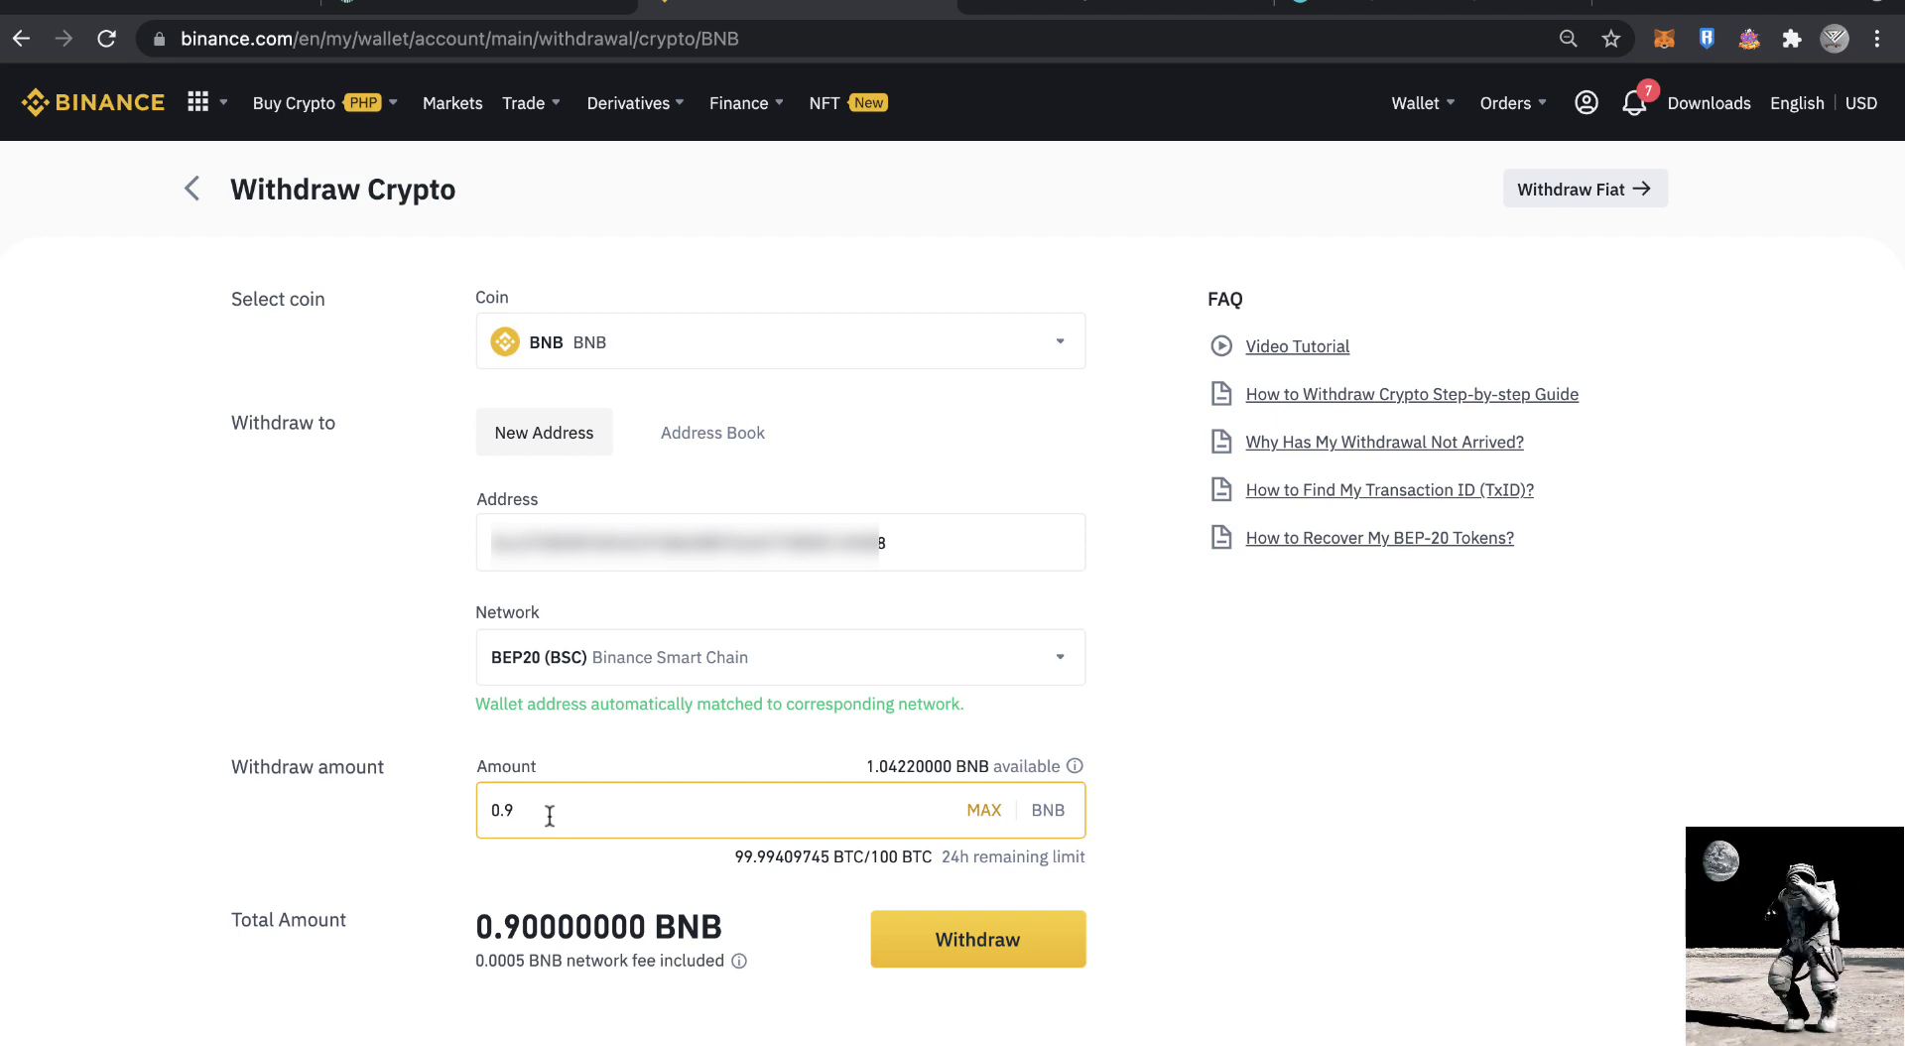
{"action": "left_click", "coordinate": [949, 940]}
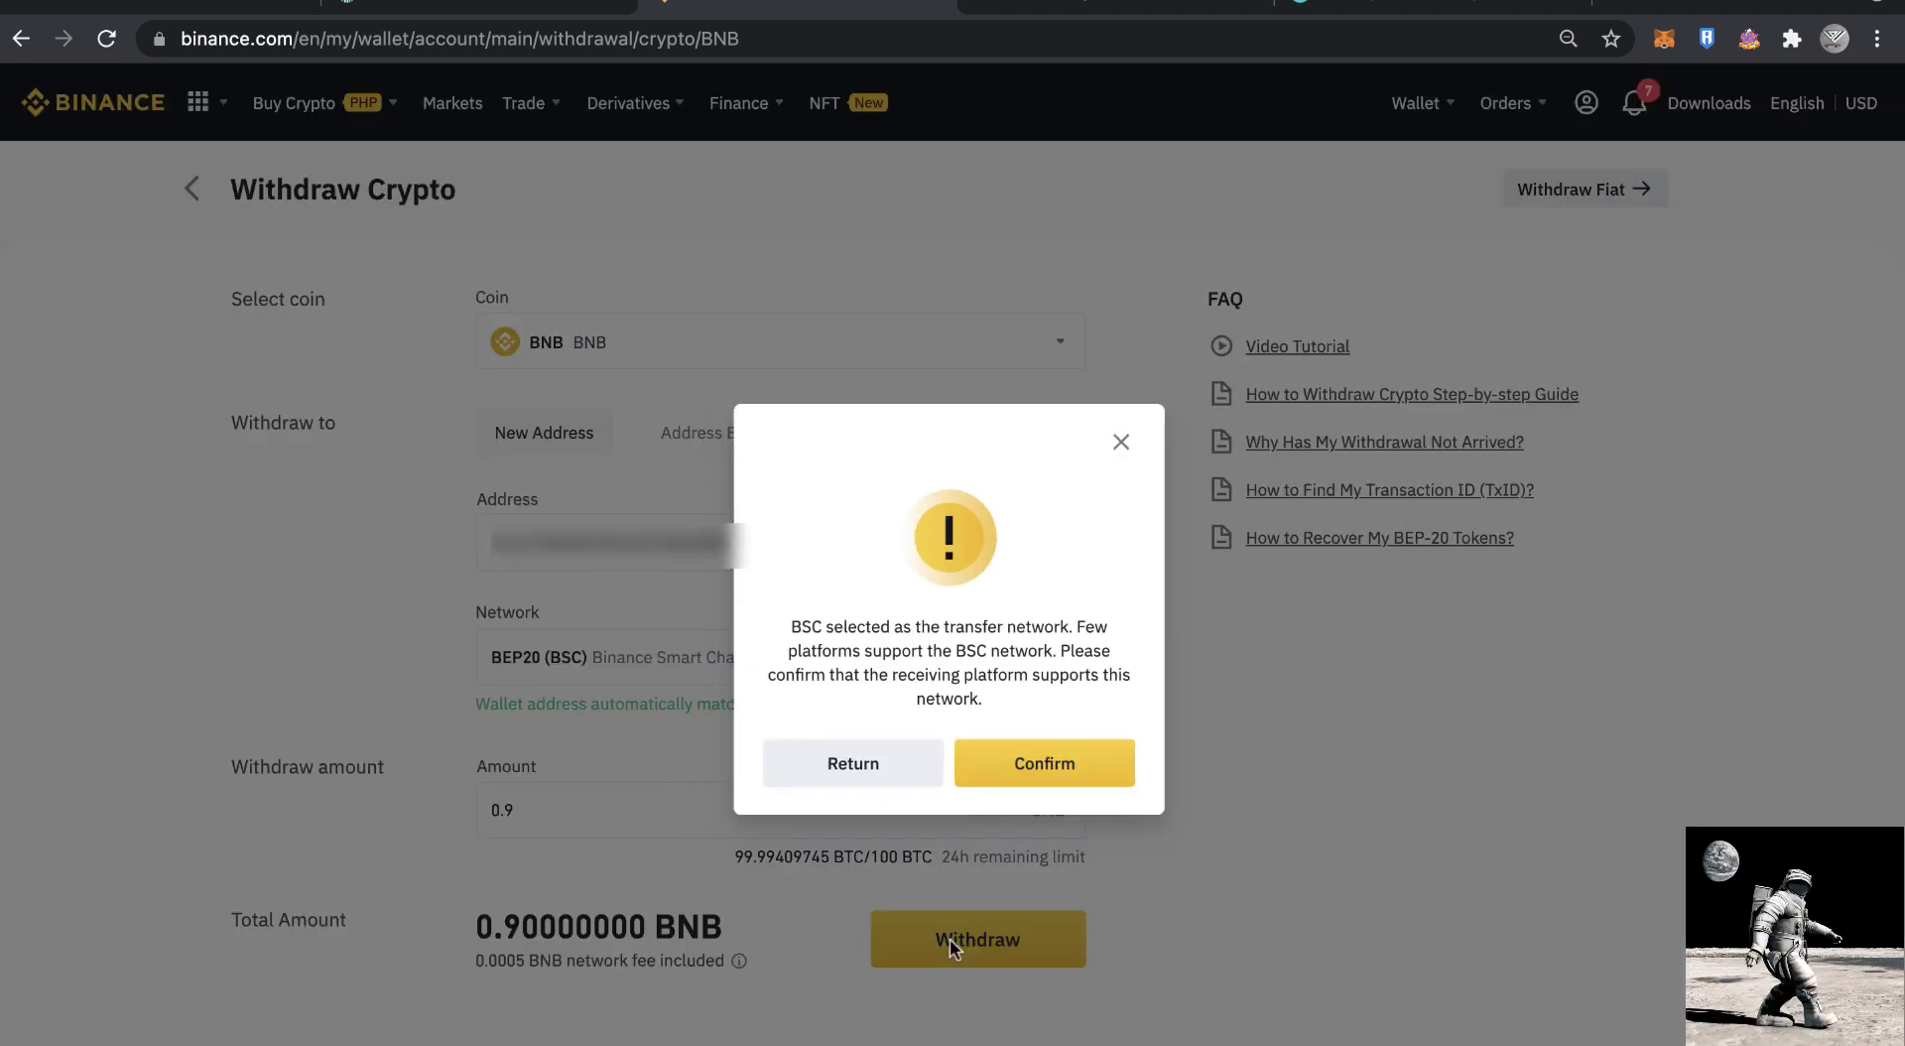
{"action": "left_click", "coordinate": [1056, 772]}
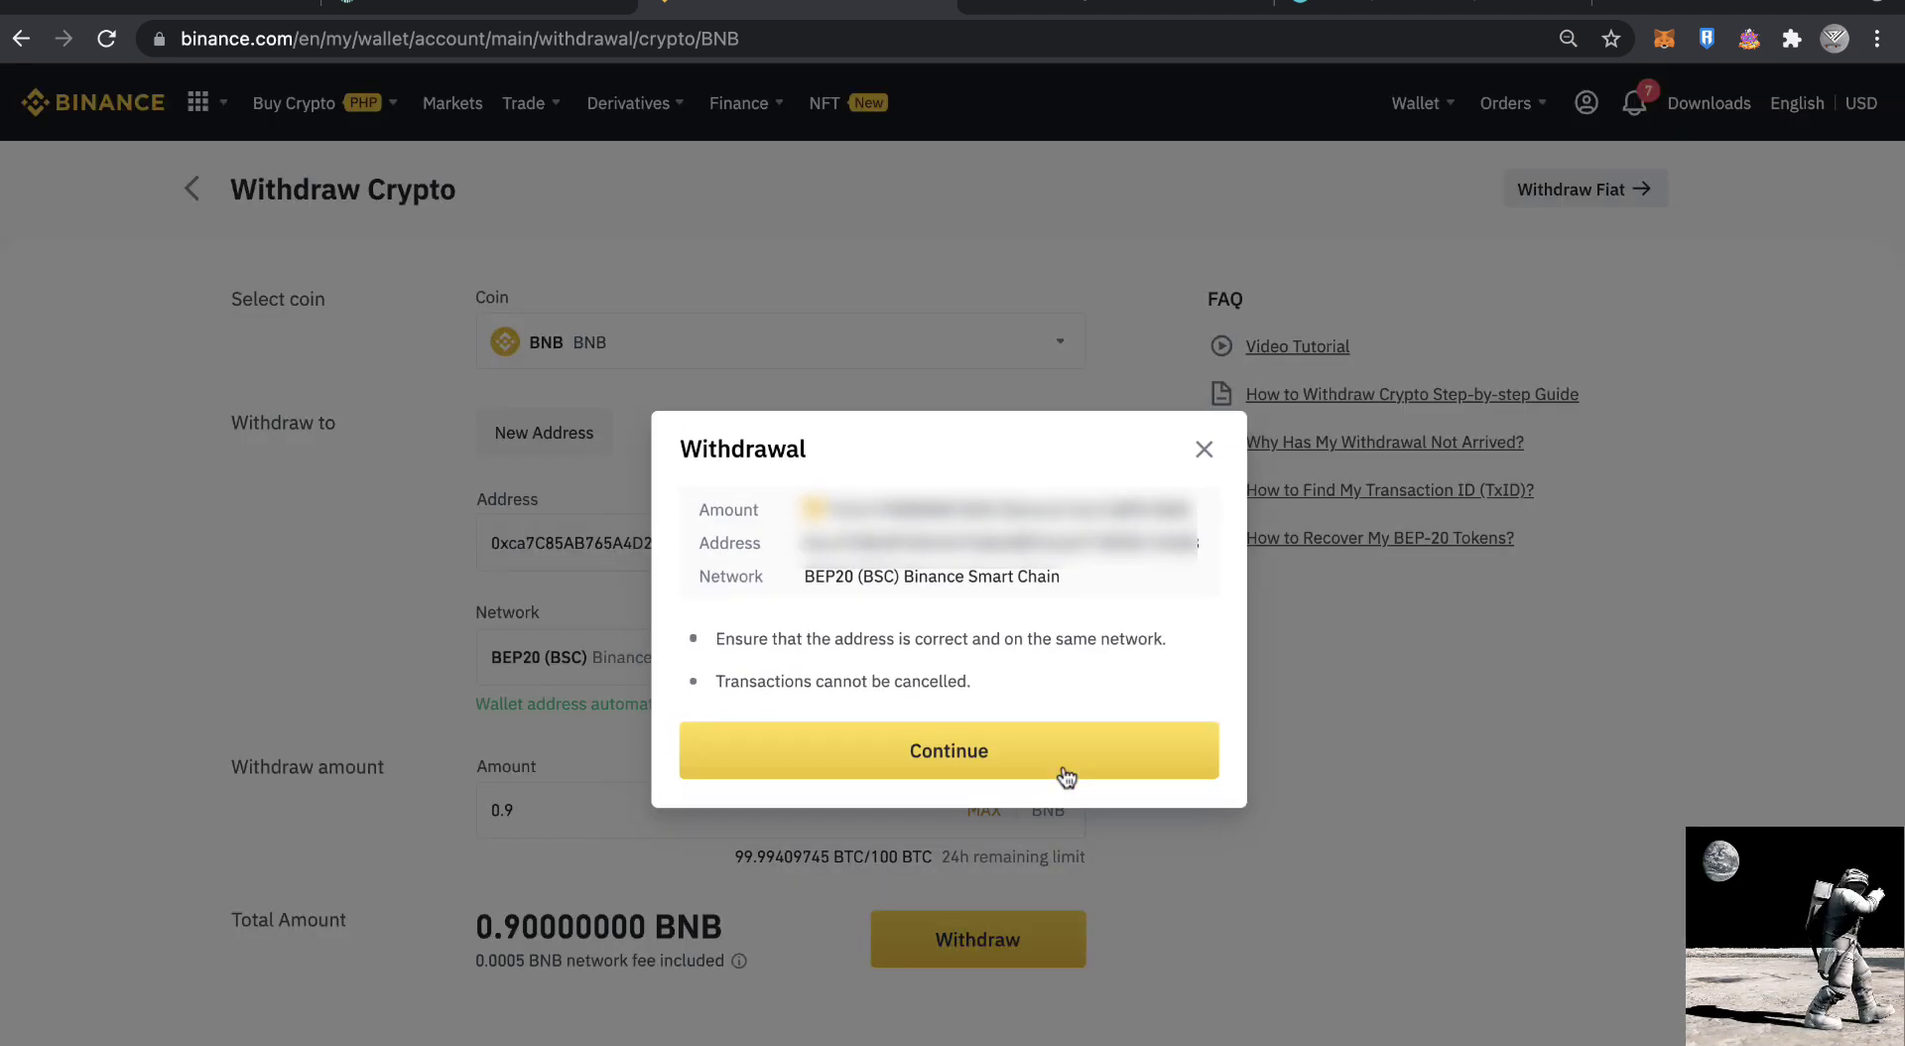
{"action": "left_click", "coordinate": [985, 752]}
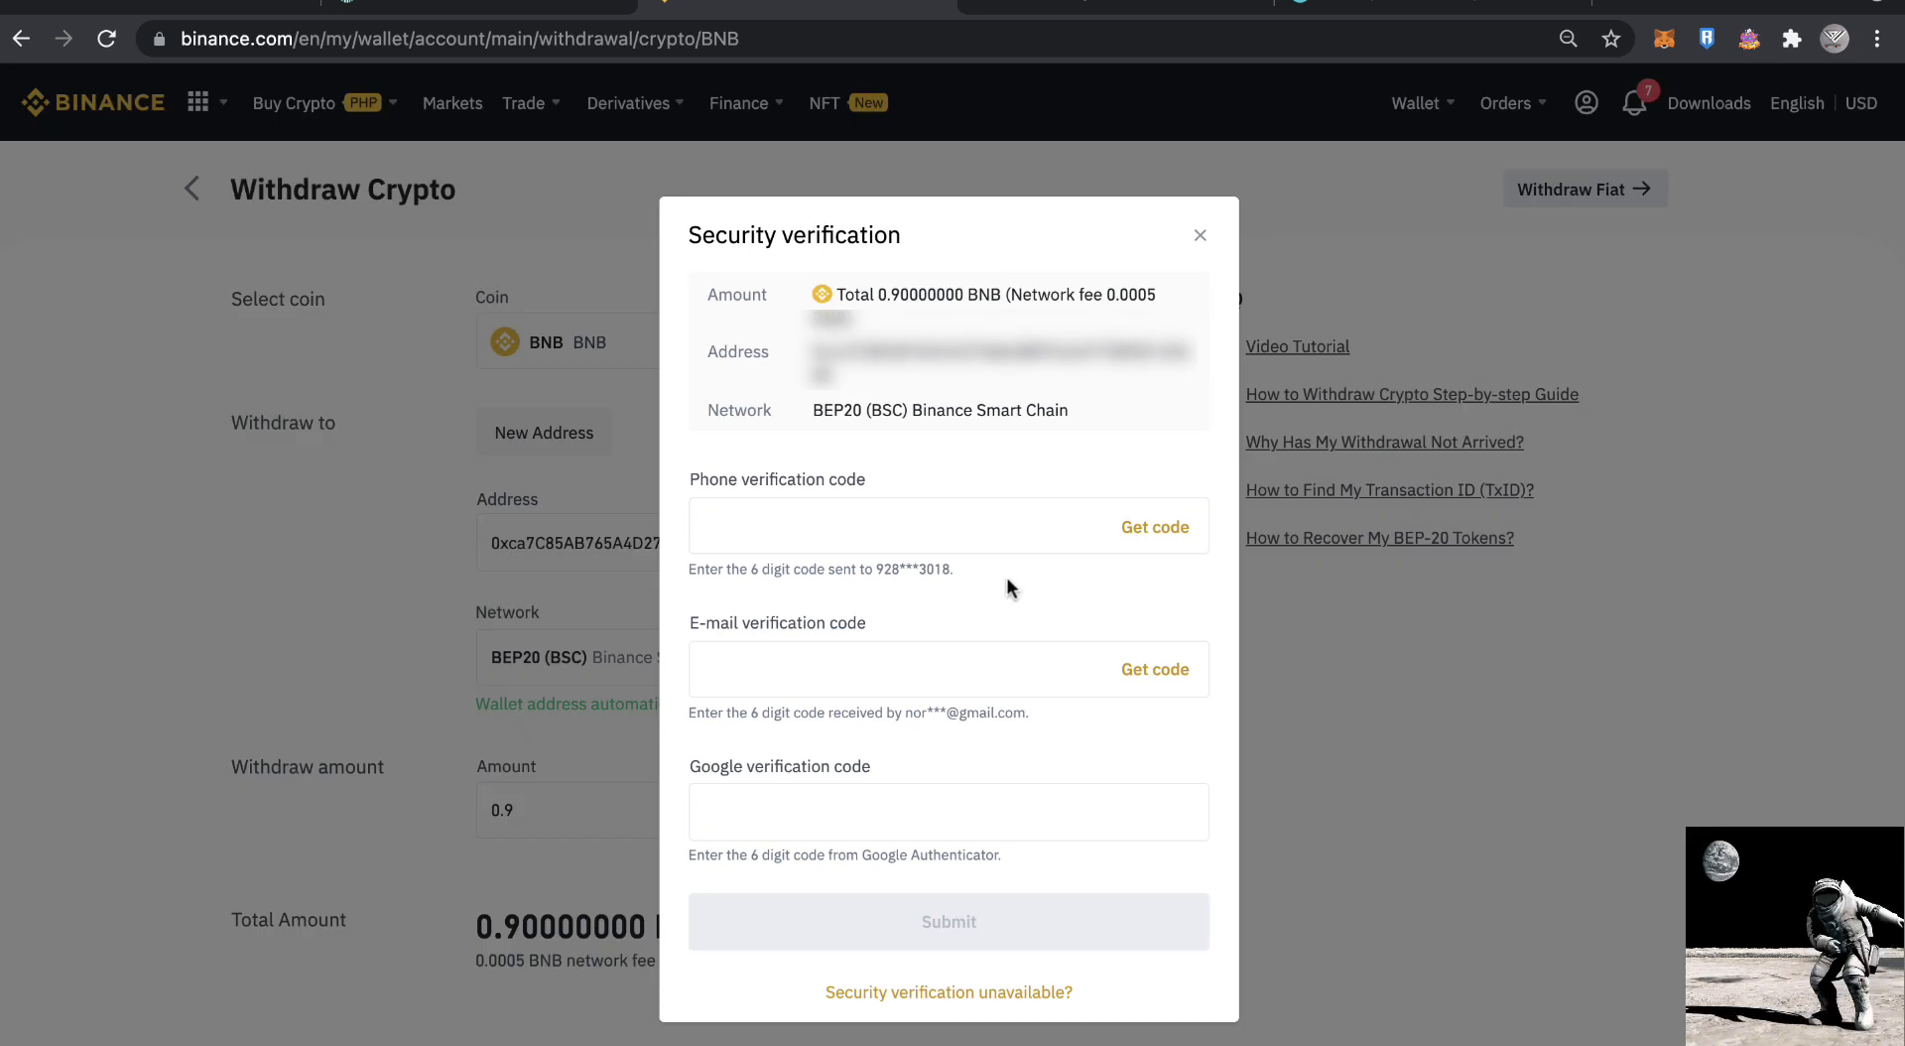
Step: Request the verification codes, enter the phone, e-mail and Google codes, and submit and complete the withdrawal request
{"action": "left_click", "coordinate": [987, 532]}
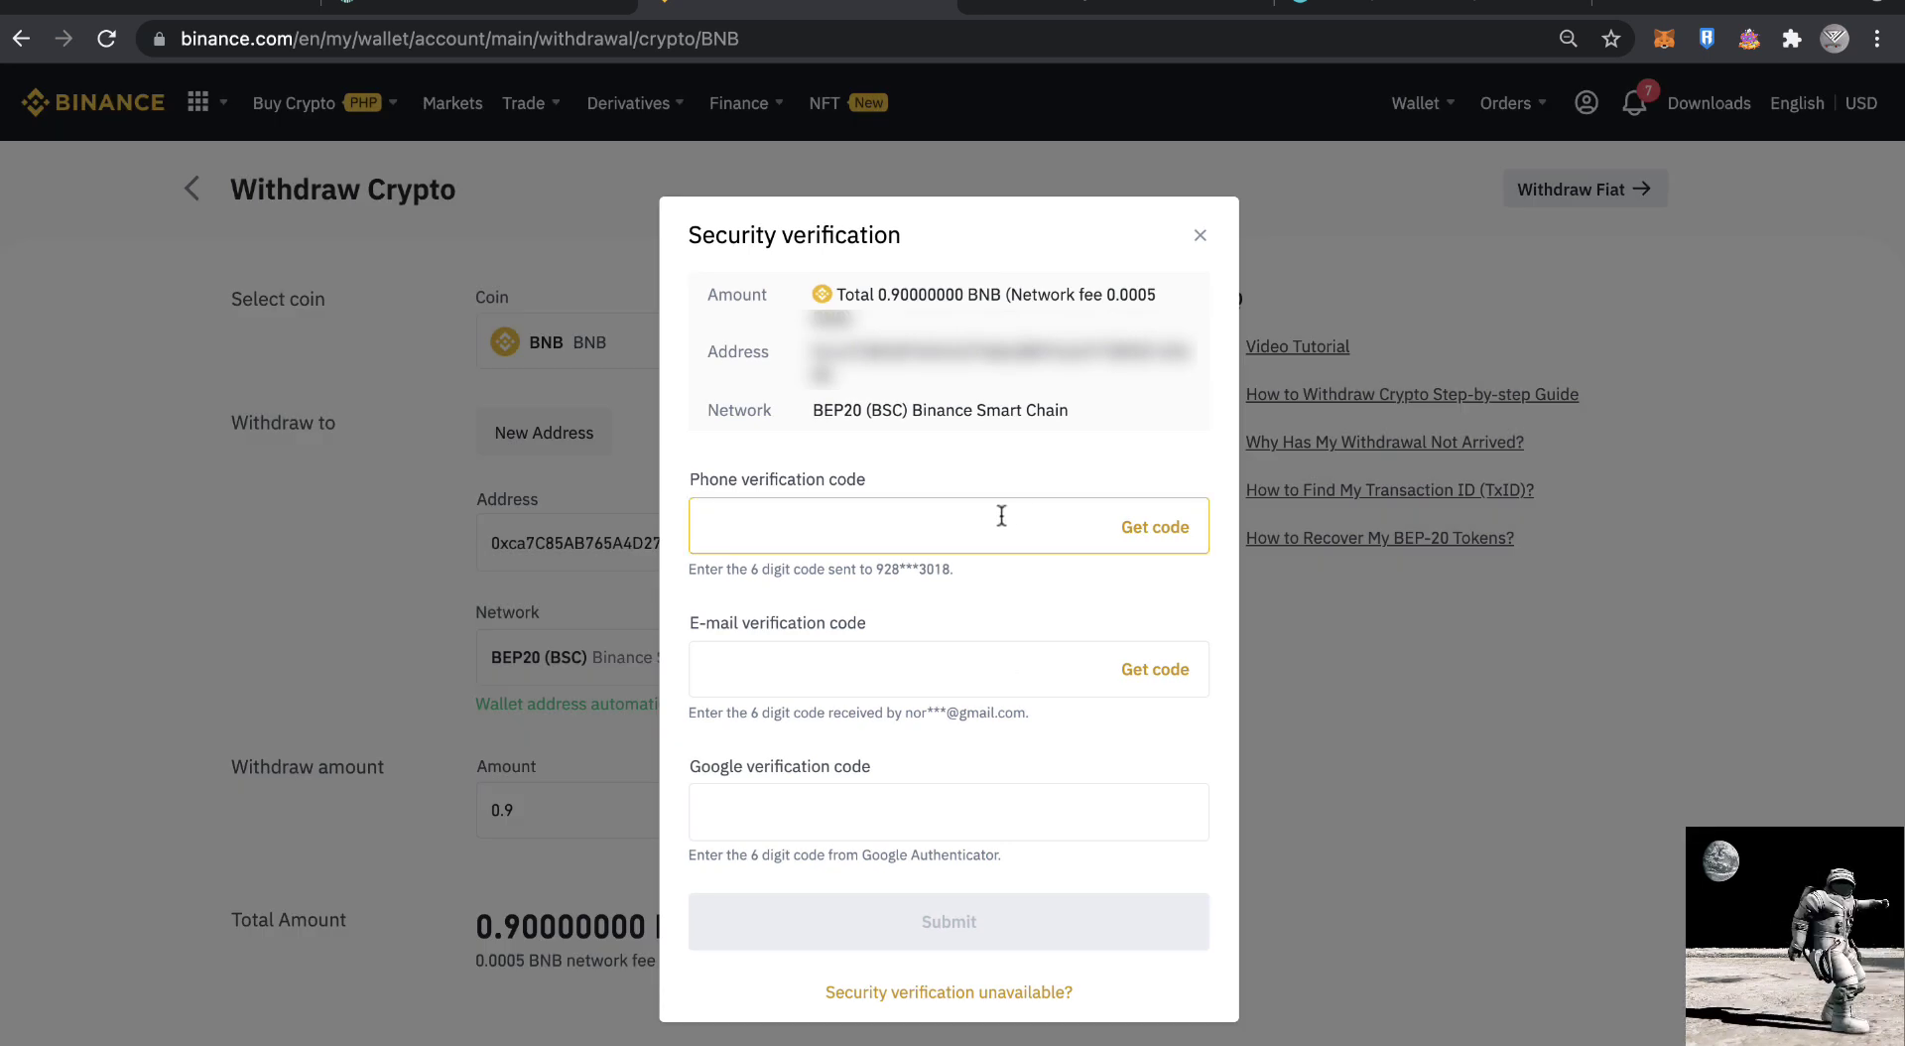
{"action": "left_click", "coordinate": [884, 464]}
{"action": "left_click", "coordinate": [926, 519]}
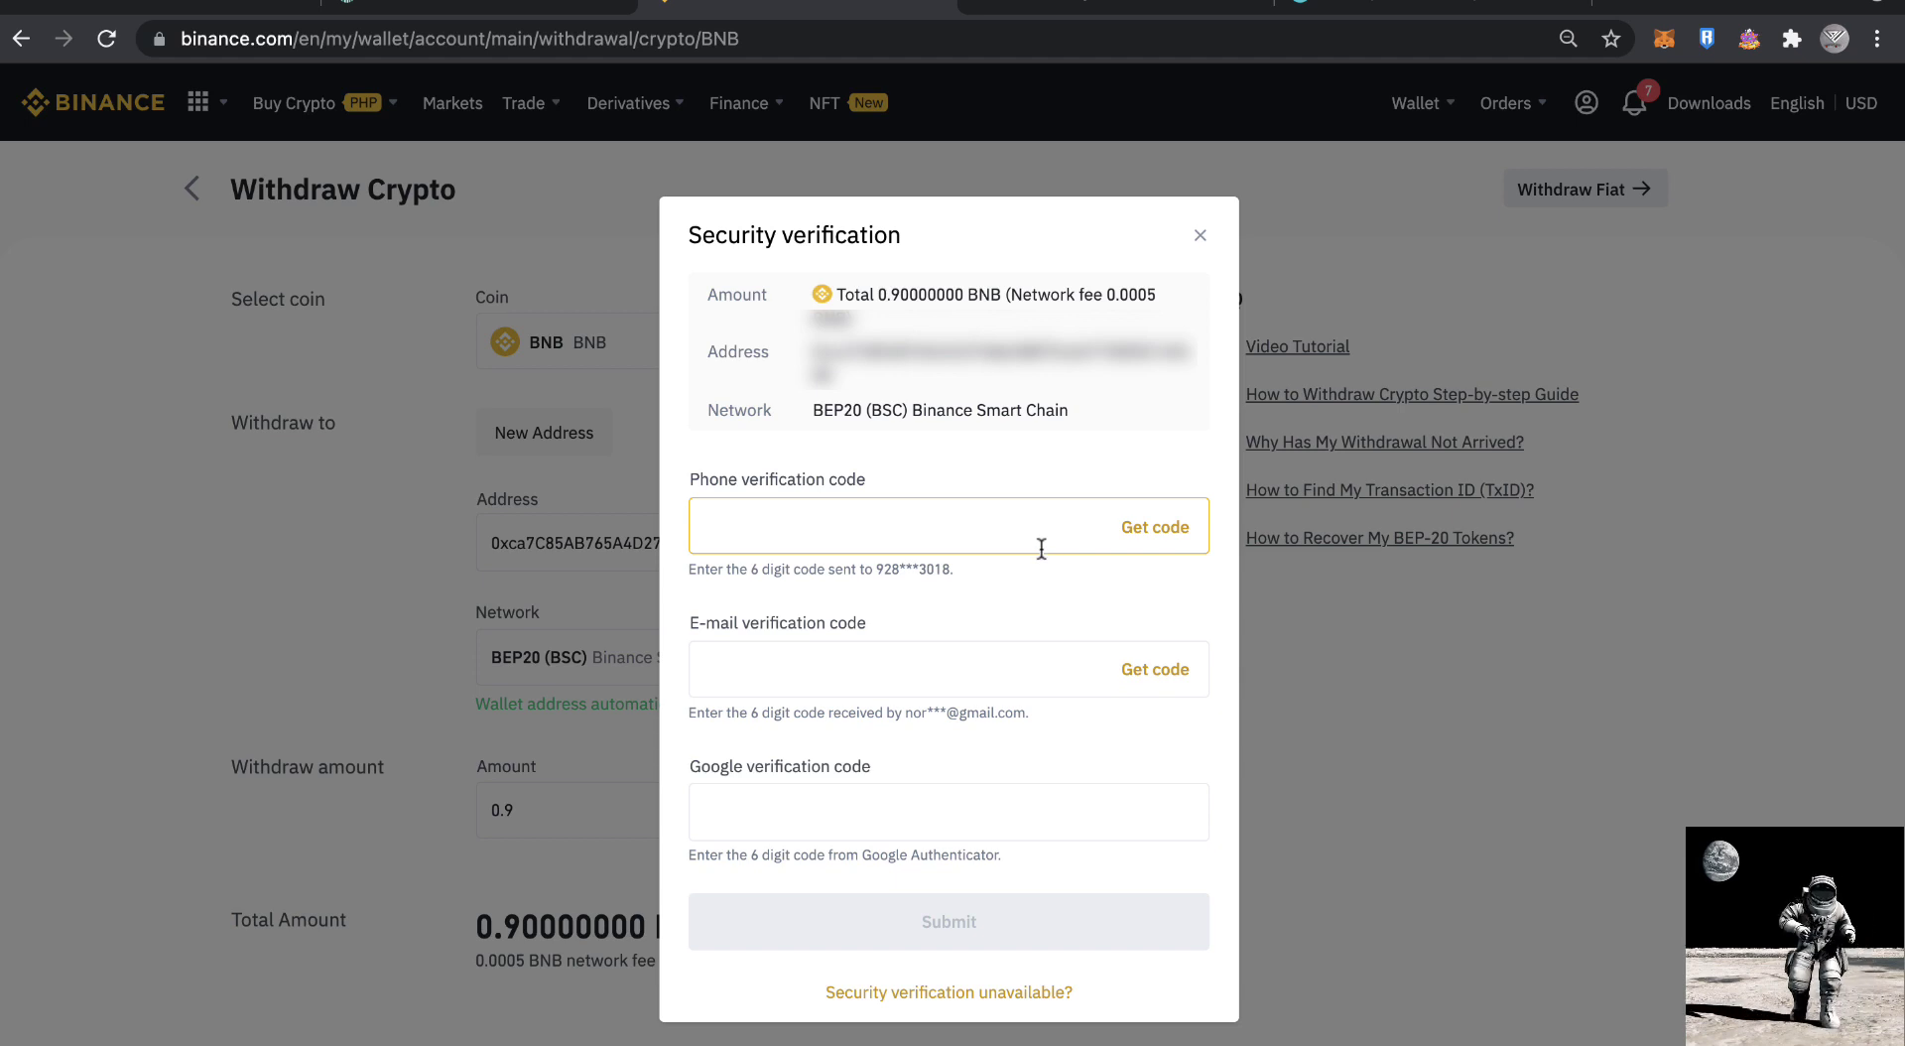
{"action": "left_click", "coordinate": [1134, 526]}
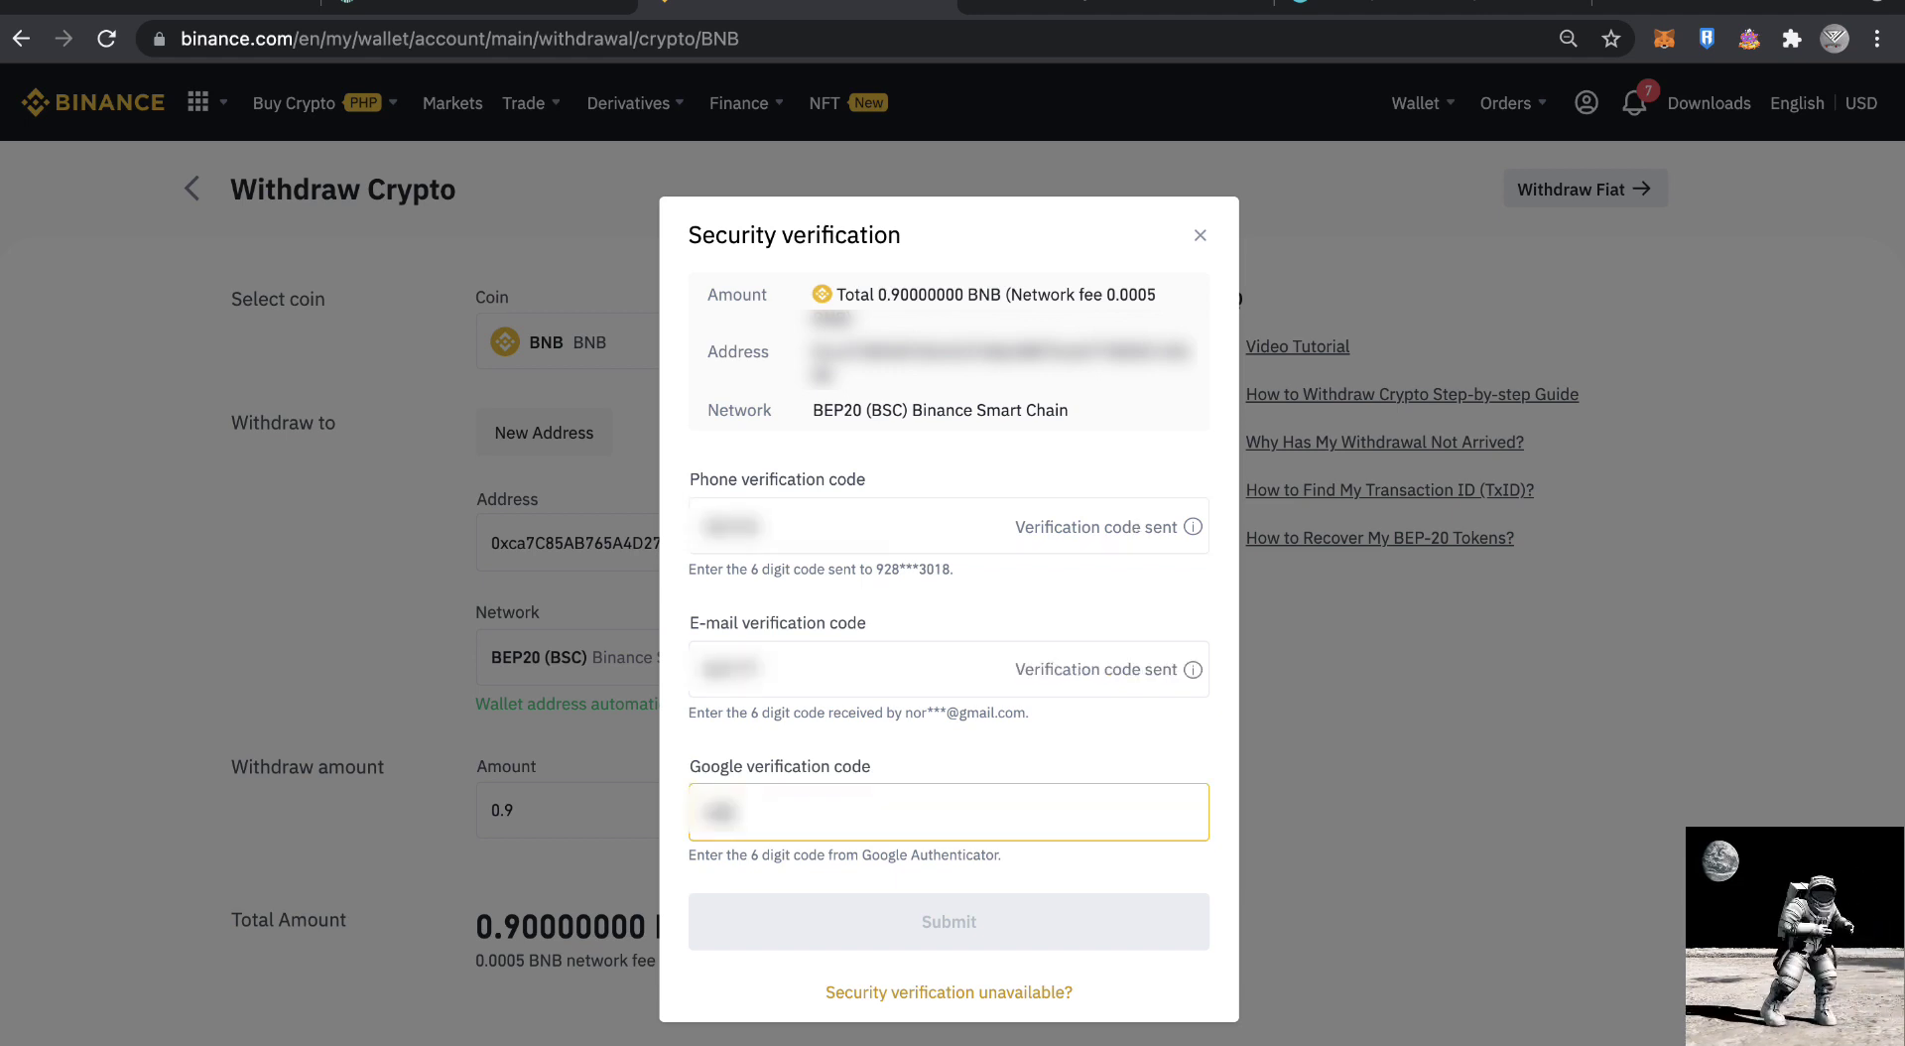
{"action": "type", "text": "00"}
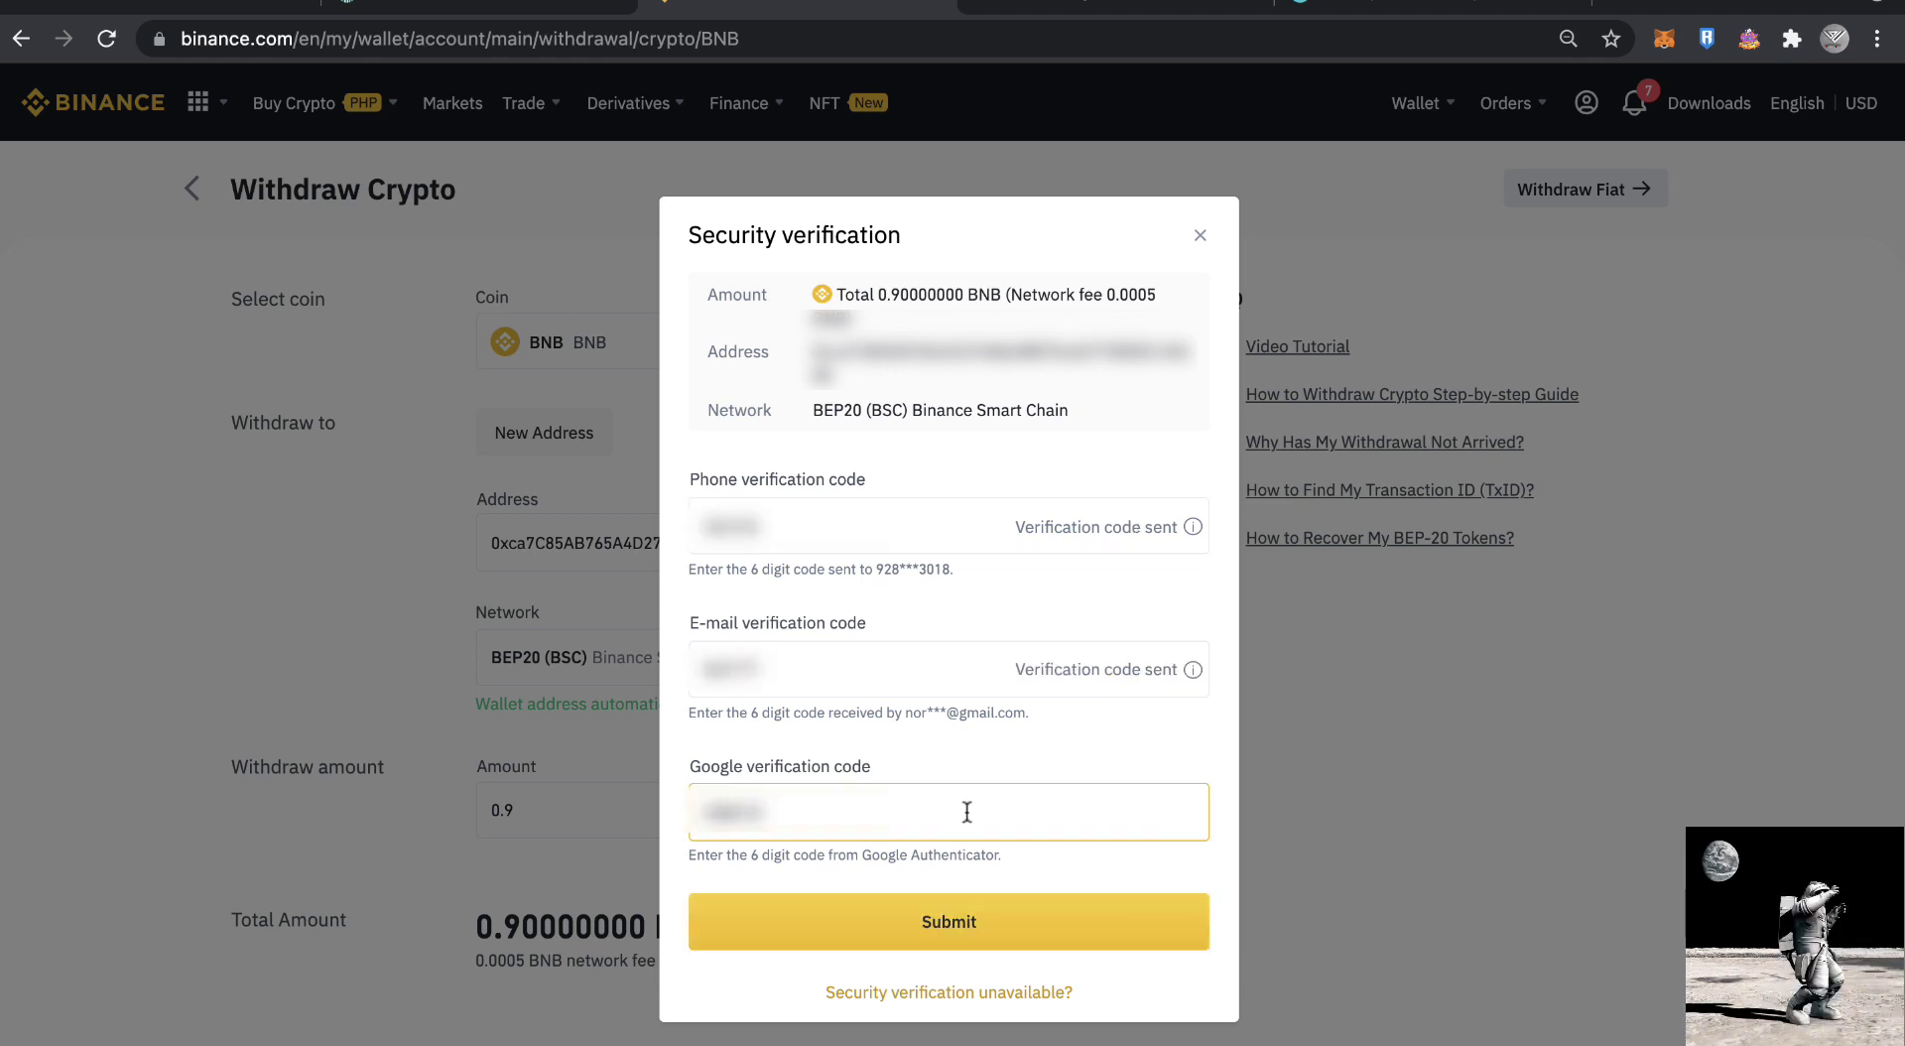
{"action": "left_click", "coordinate": [960, 929]}
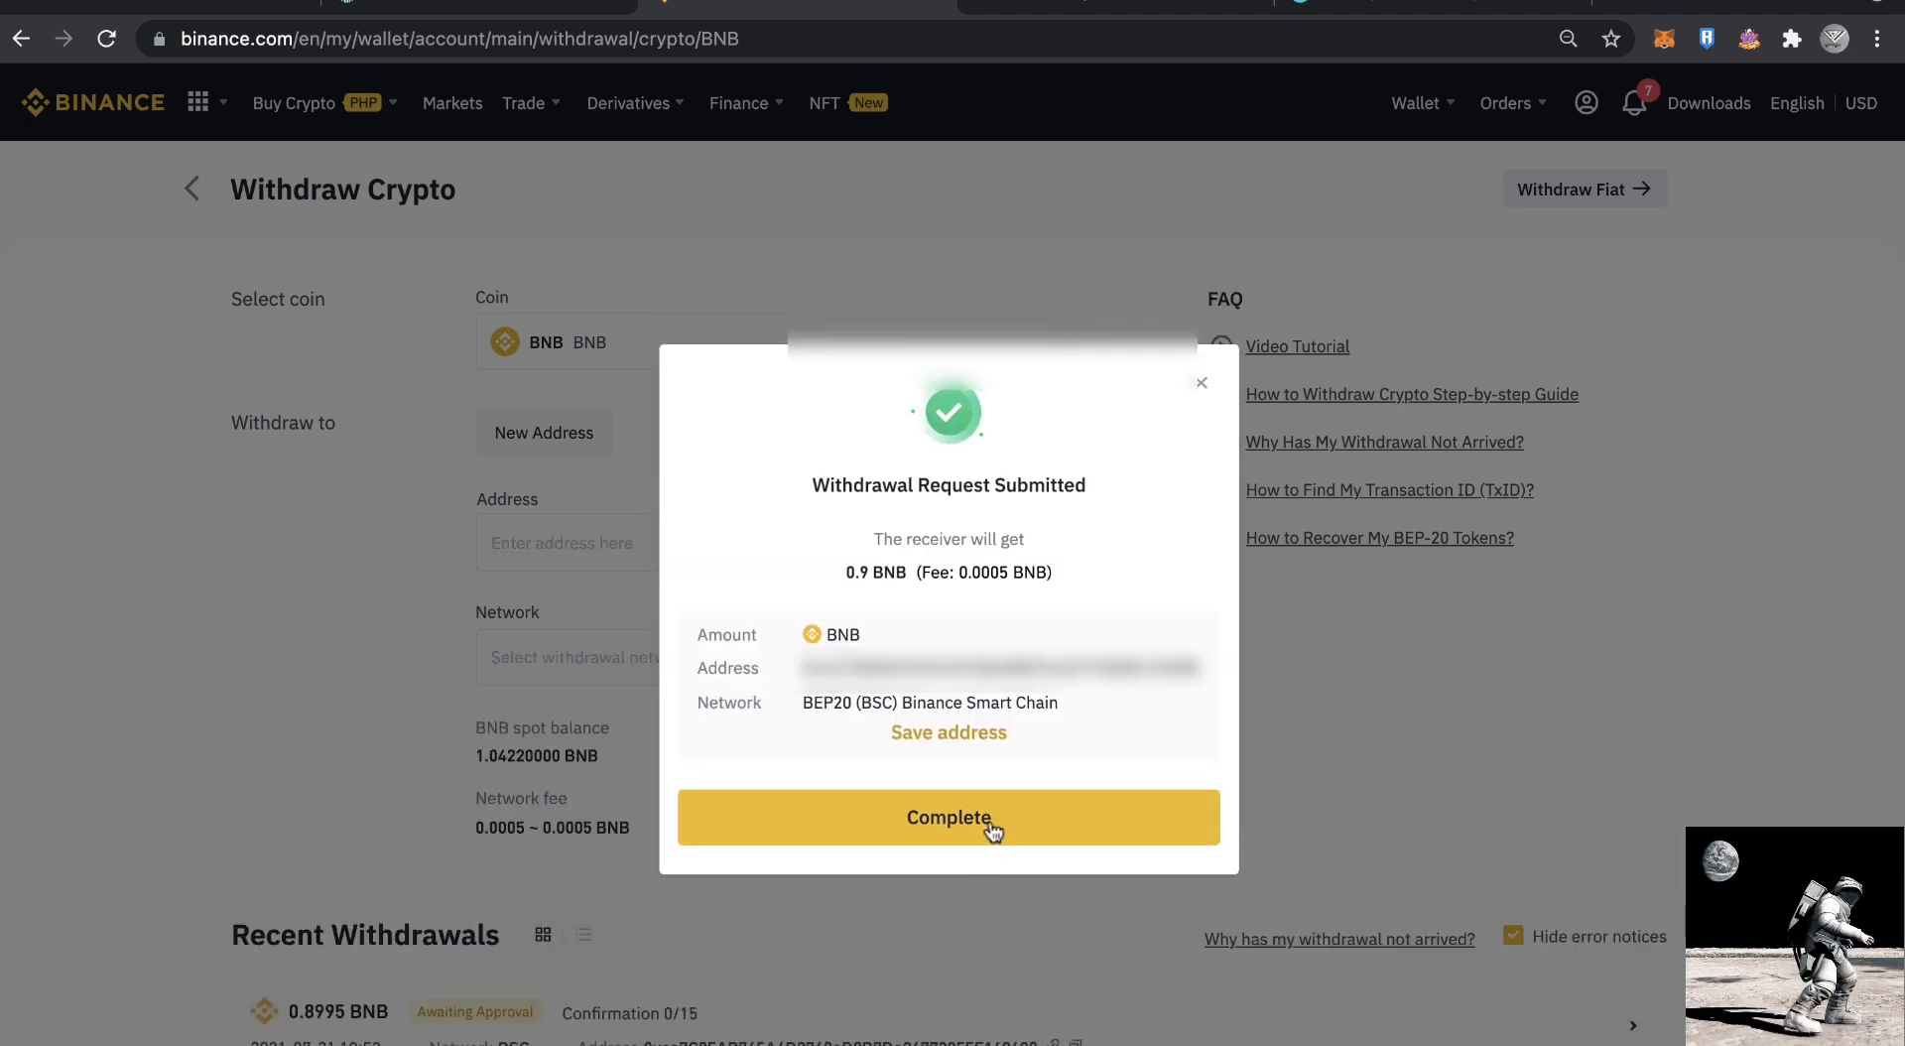
{"action": "left_click", "coordinate": [990, 829]}
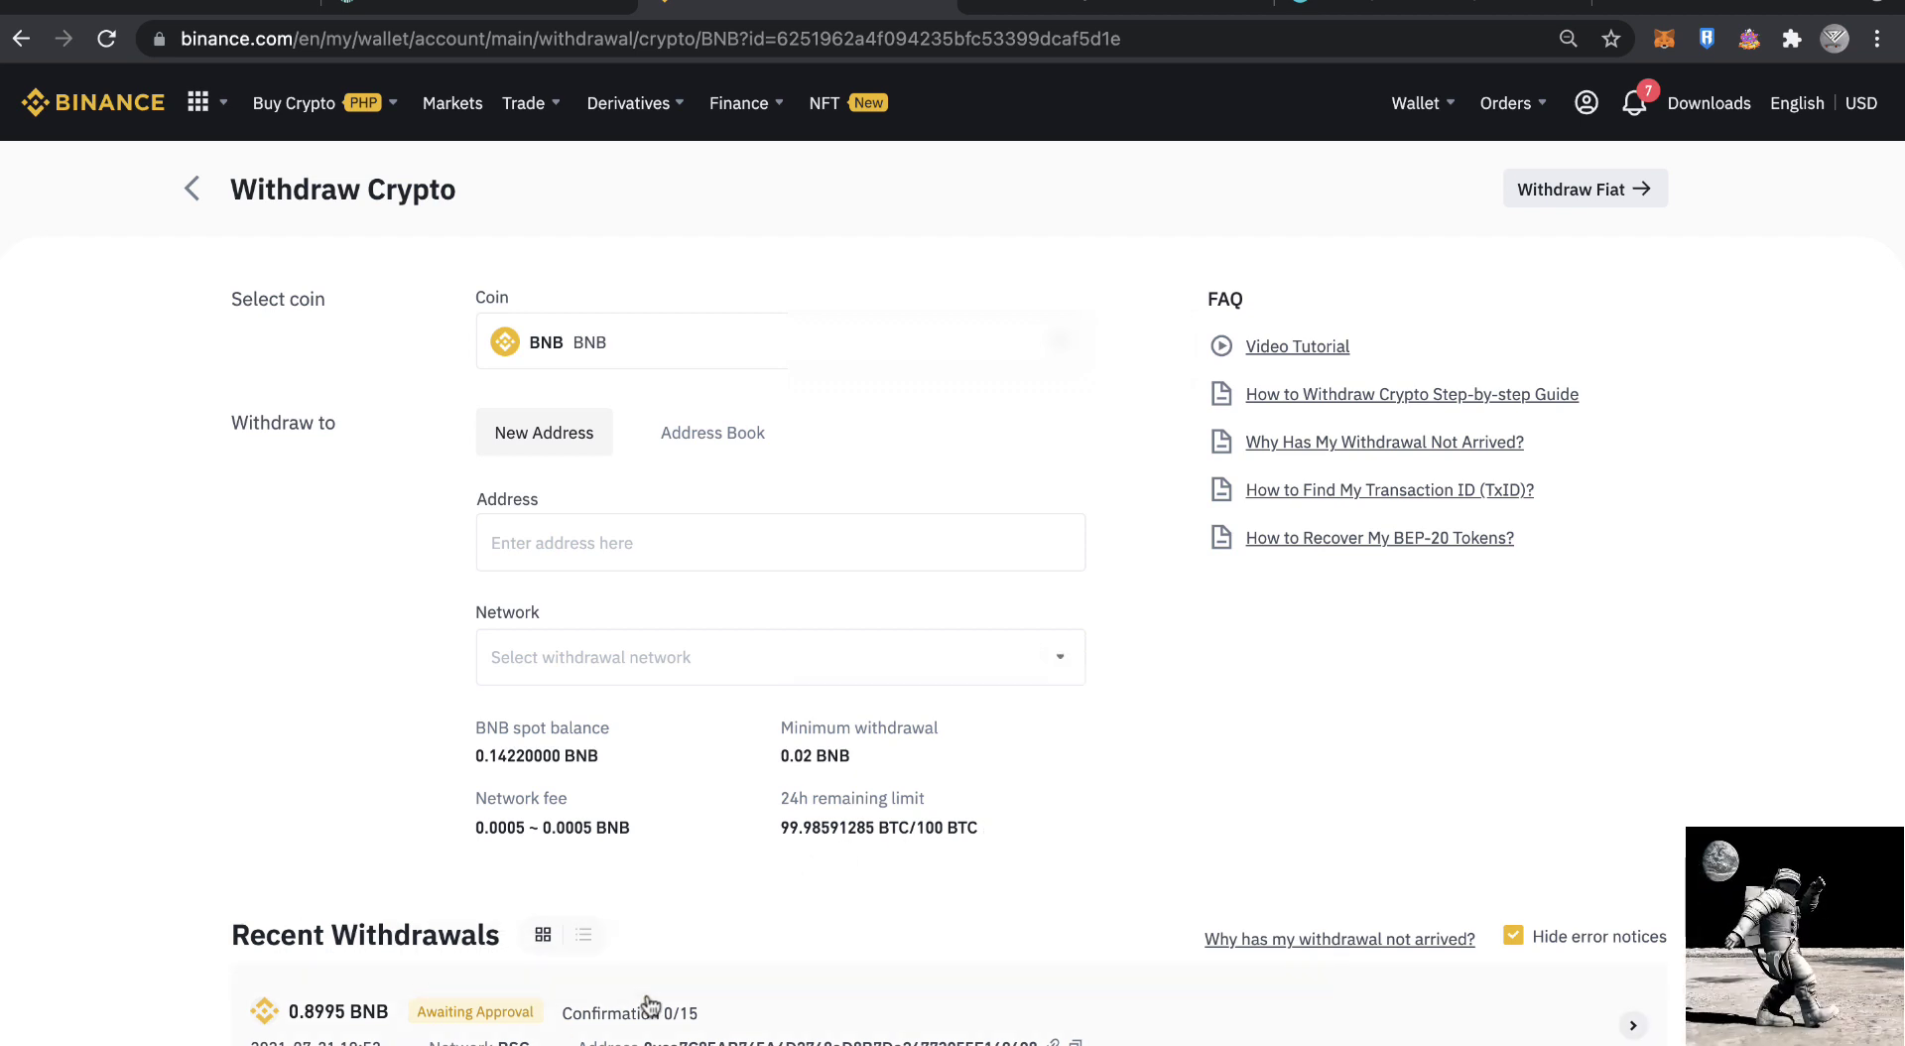
Step: Check the status of the recent BNB withdrawal, refreshing the page, and view the BNB balance in MetaMask
{"action": "mouse_move", "coordinate": [485, 1026]}
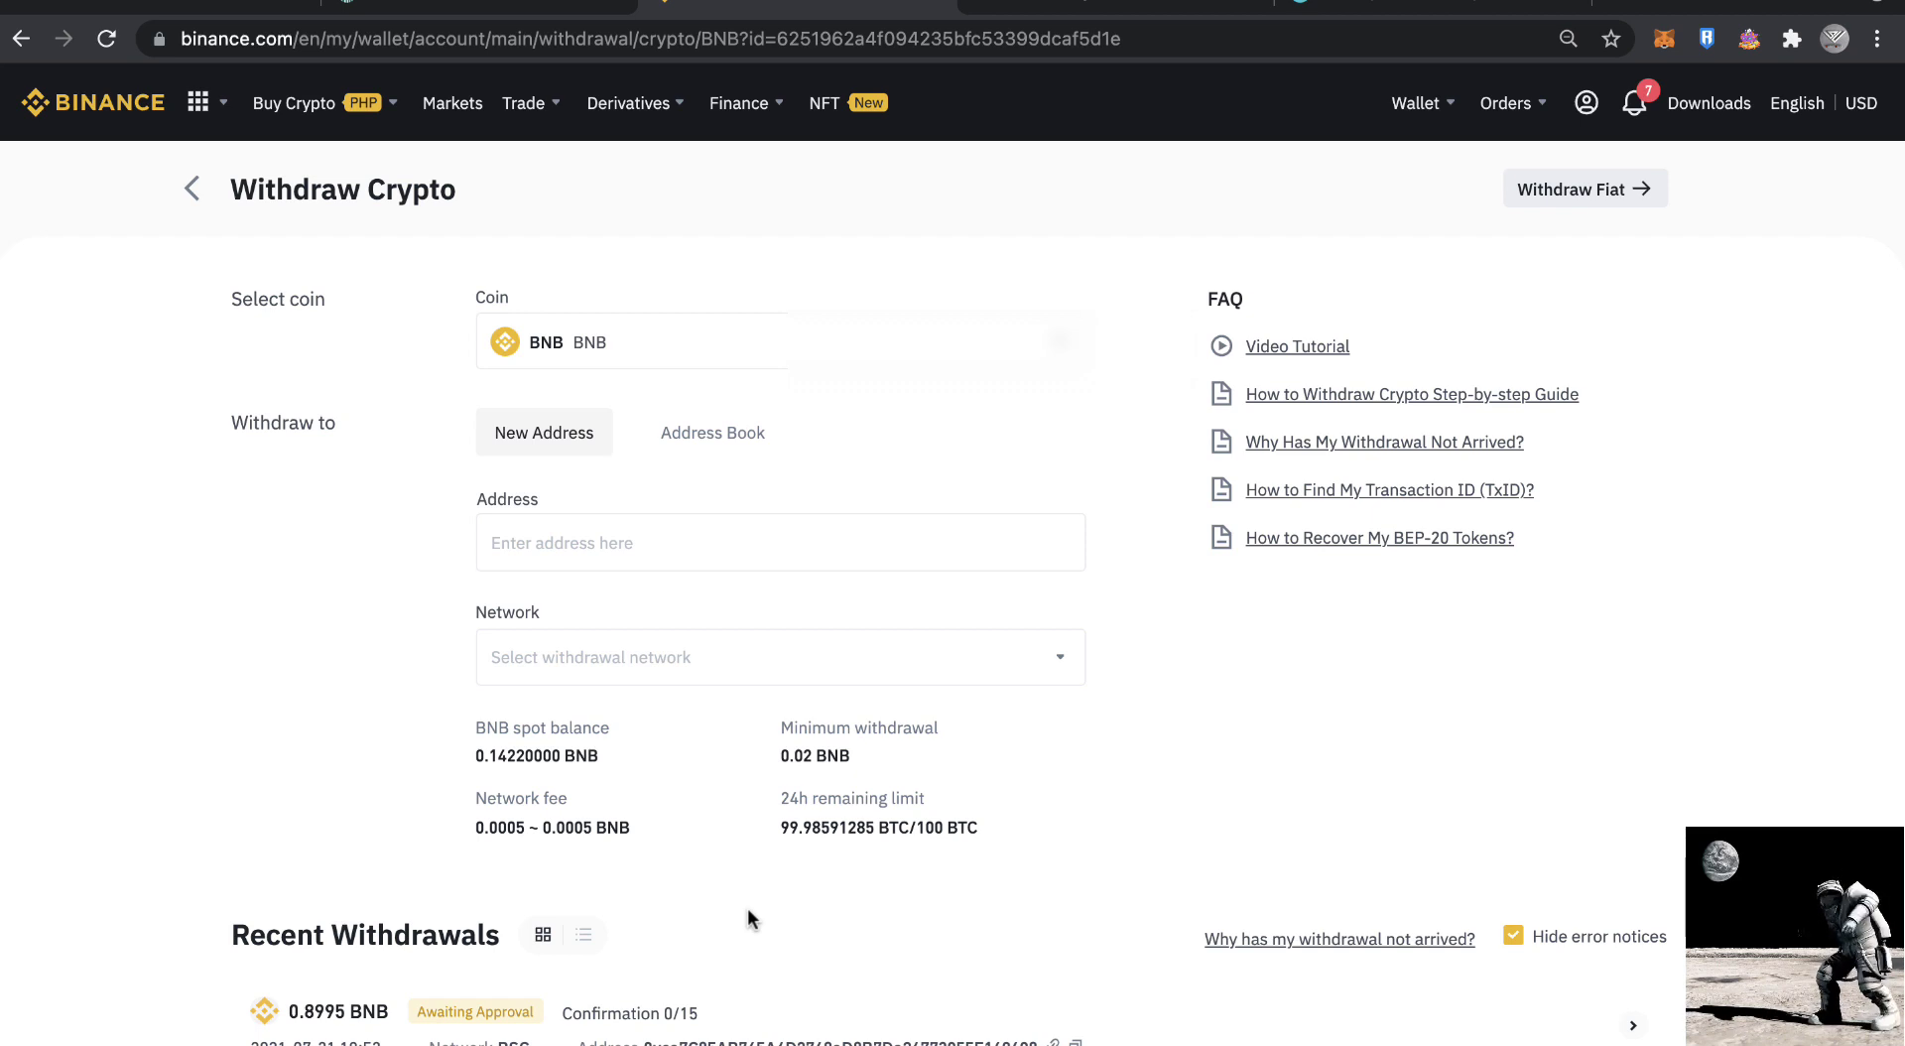
{"action": "left_click", "coordinate": [106, 40]}
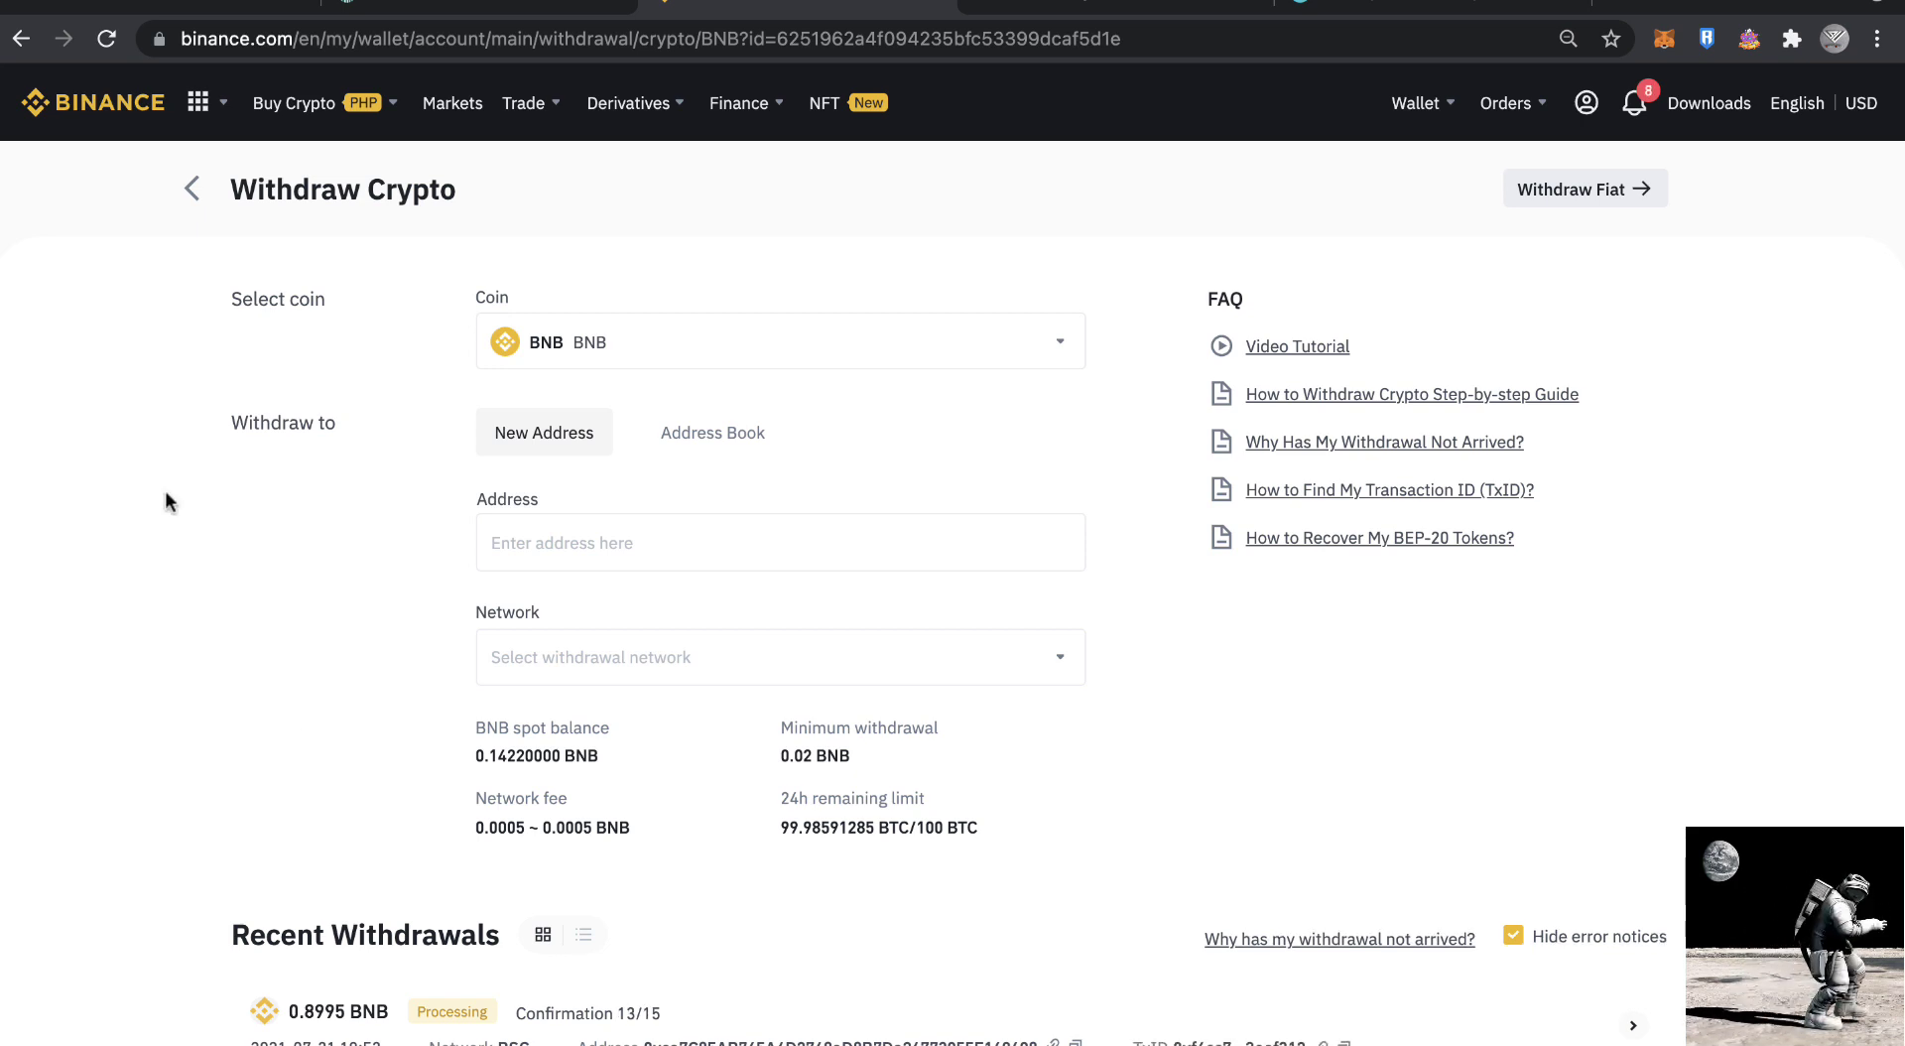
{"action": "left_click", "coordinate": [106, 39]}
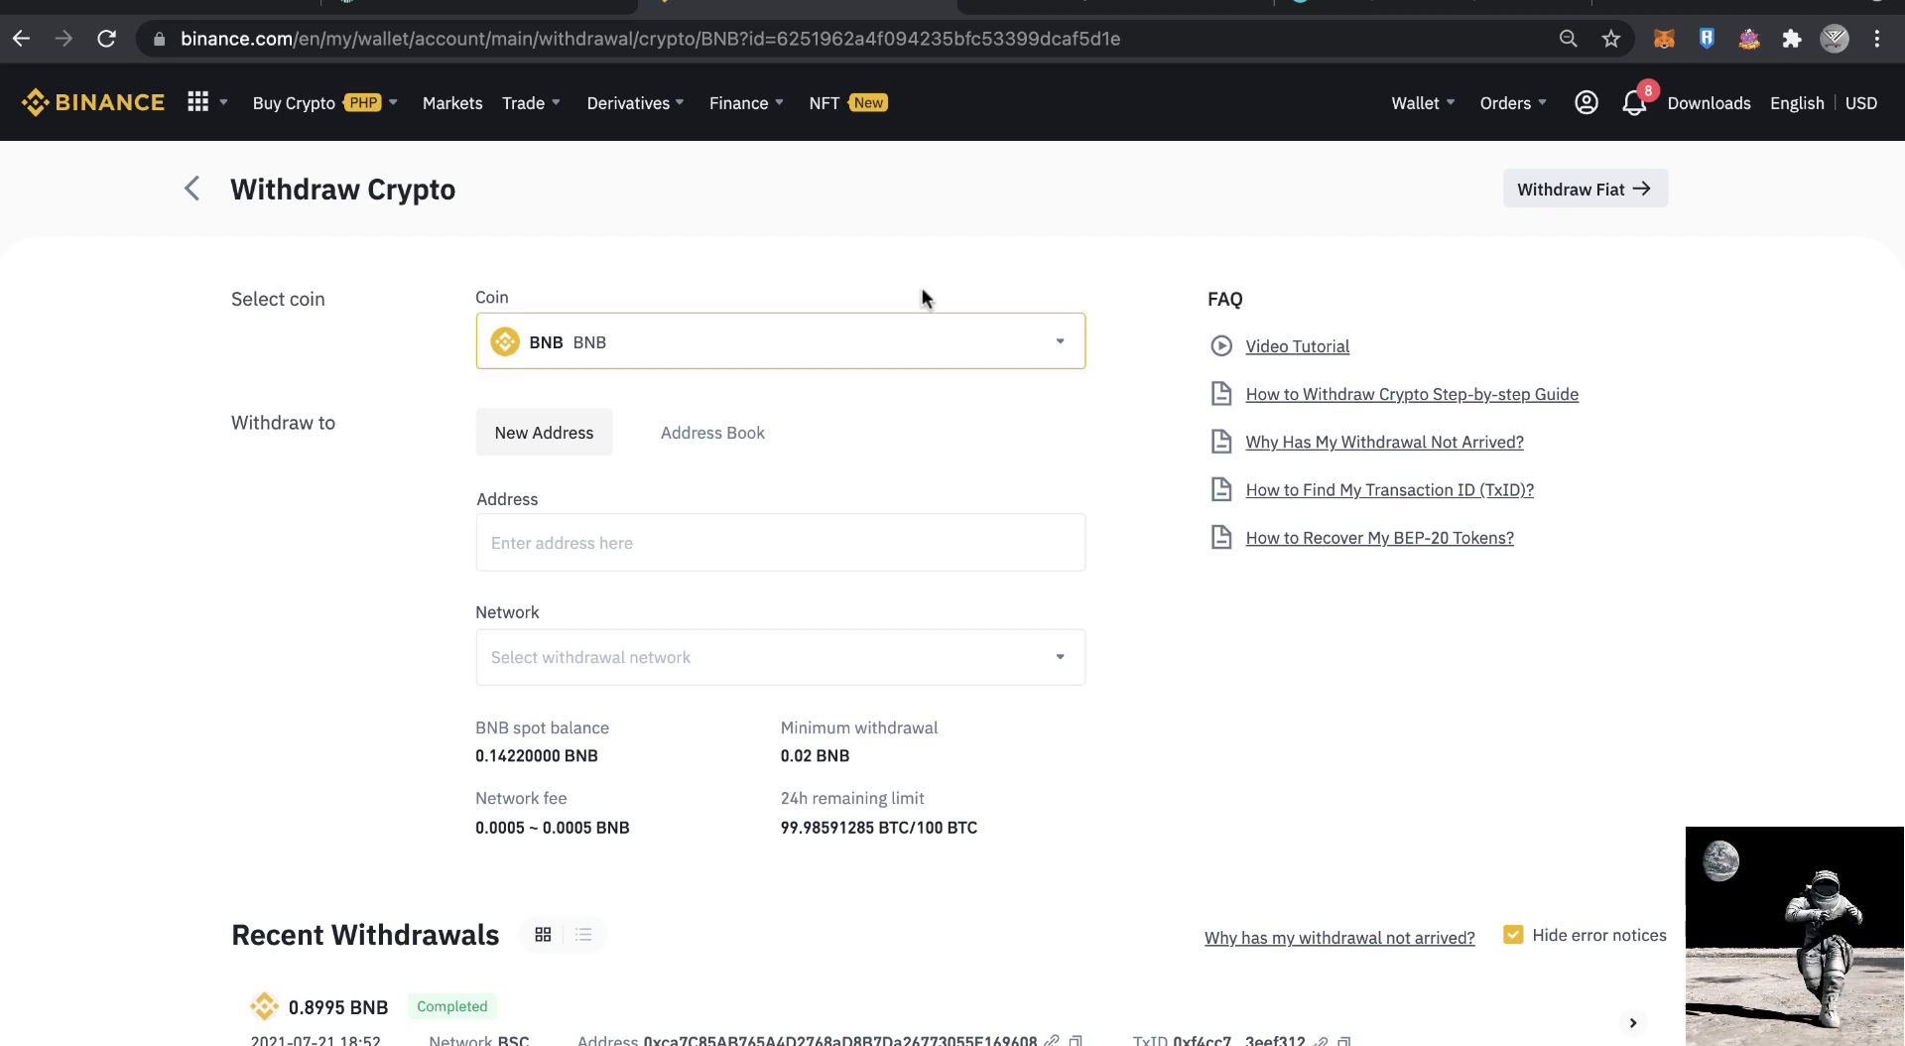
{"action": "left_click", "coordinate": [1664, 38]}
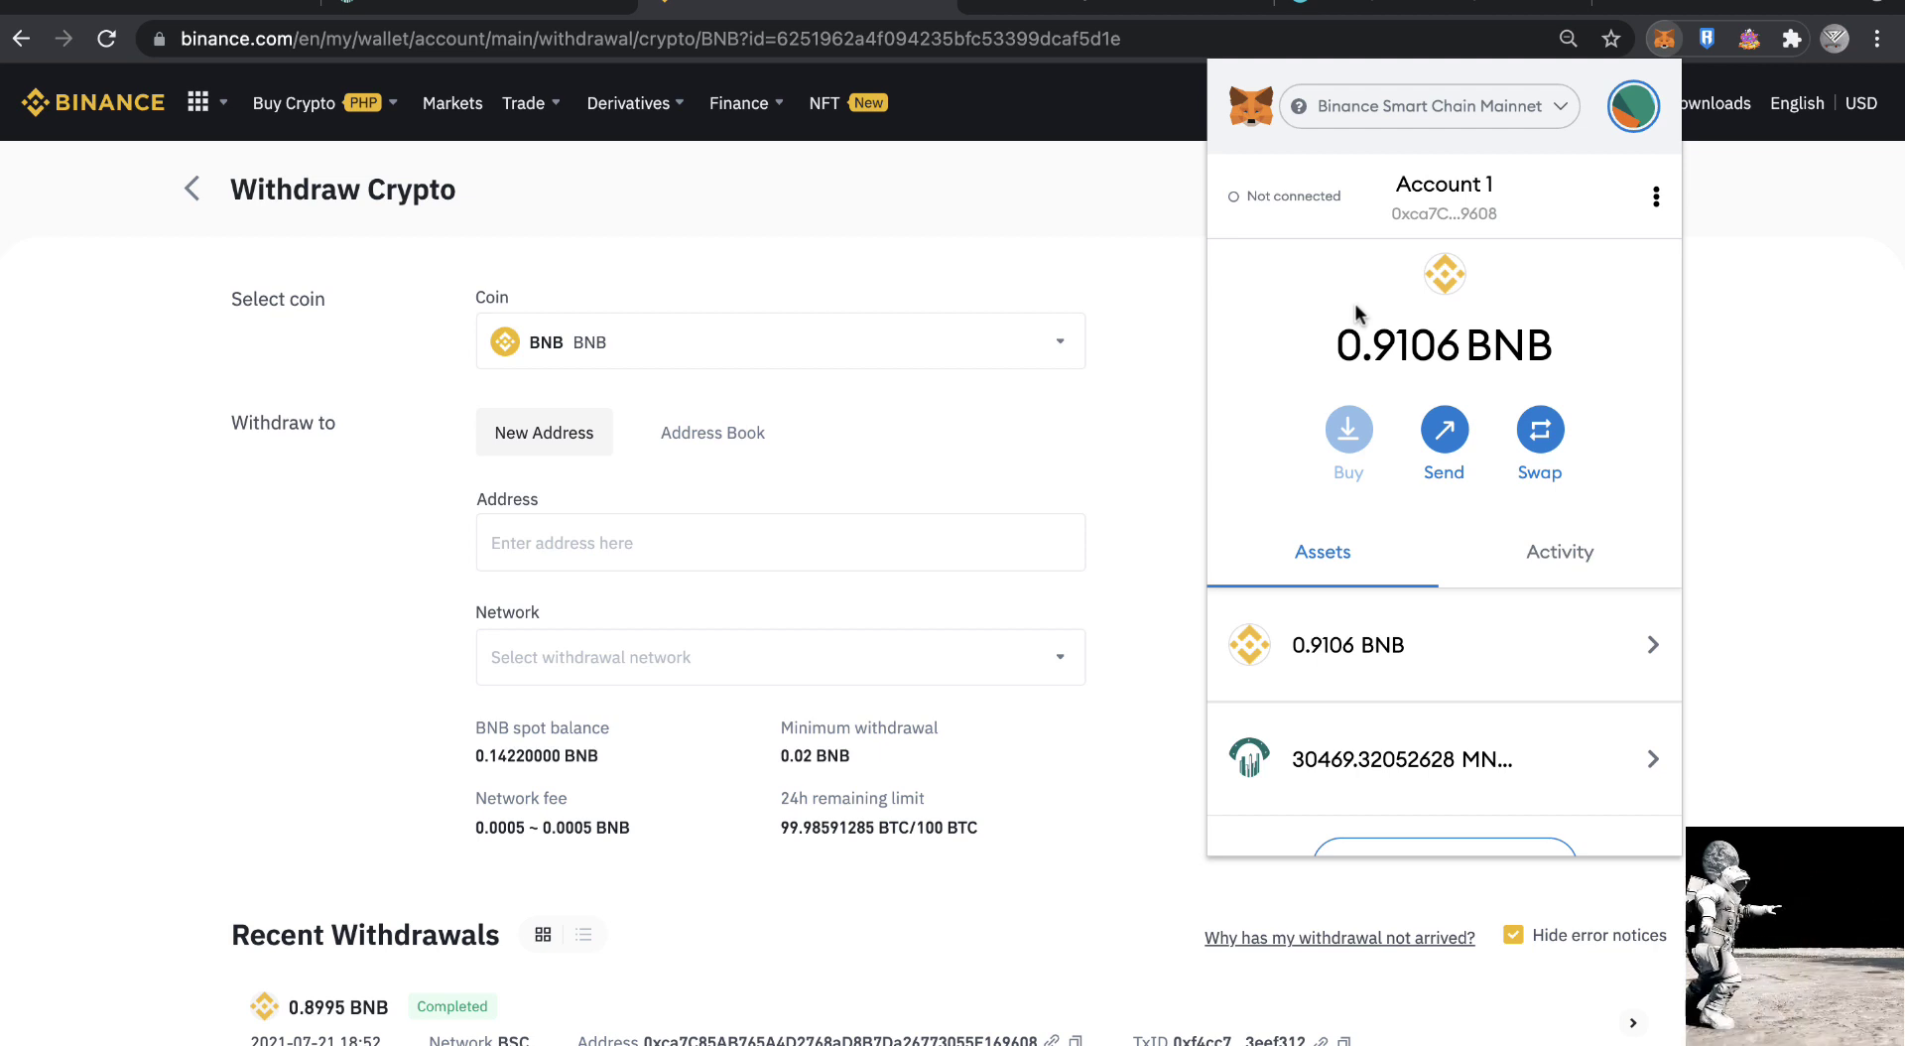
{"action": "left_click", "coordinate": [1153, 290]}
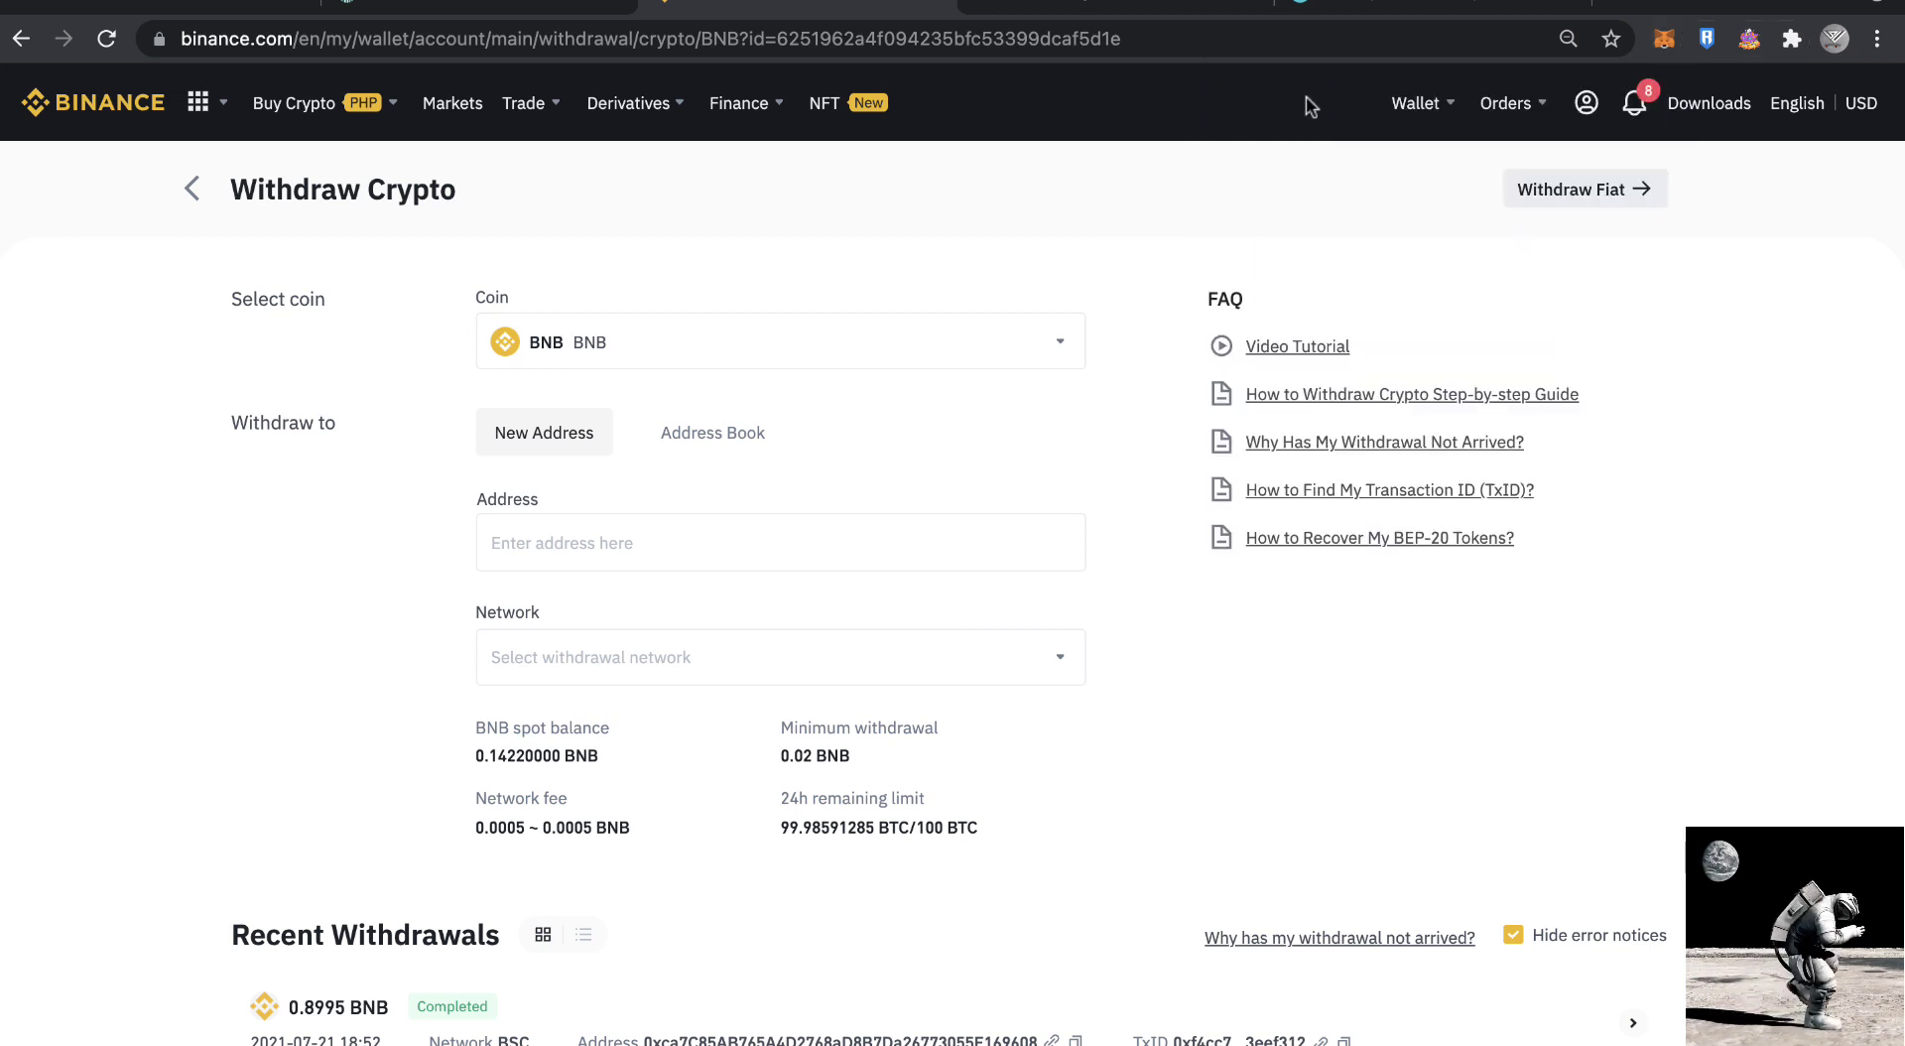
Step: Switch to PancakeSwap, connect the MetaMask wallet and open the token exchange
{"action": "left_click", "coordinate": [1351, 8]}
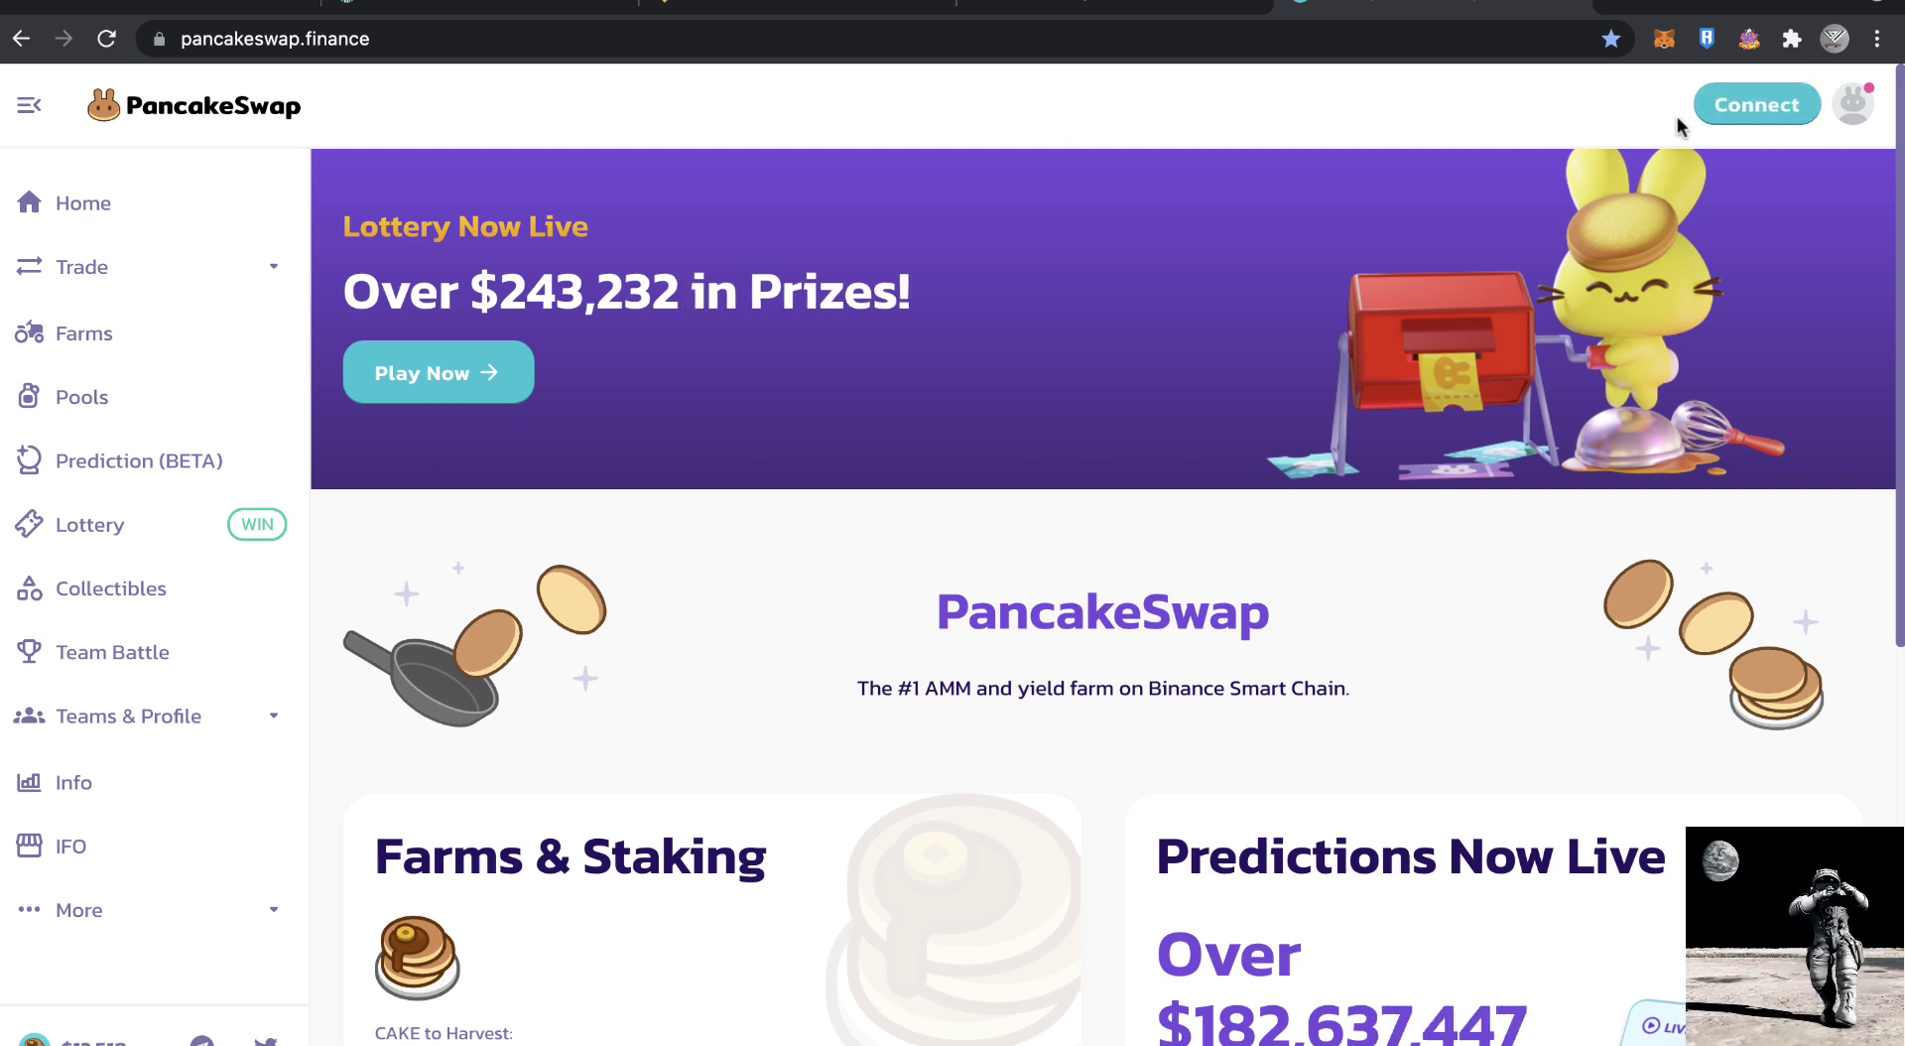
{"action": "left_click", "coordinate": [1742, 111]}
{"action": "left_click", "coordinate": [1108, 359]}
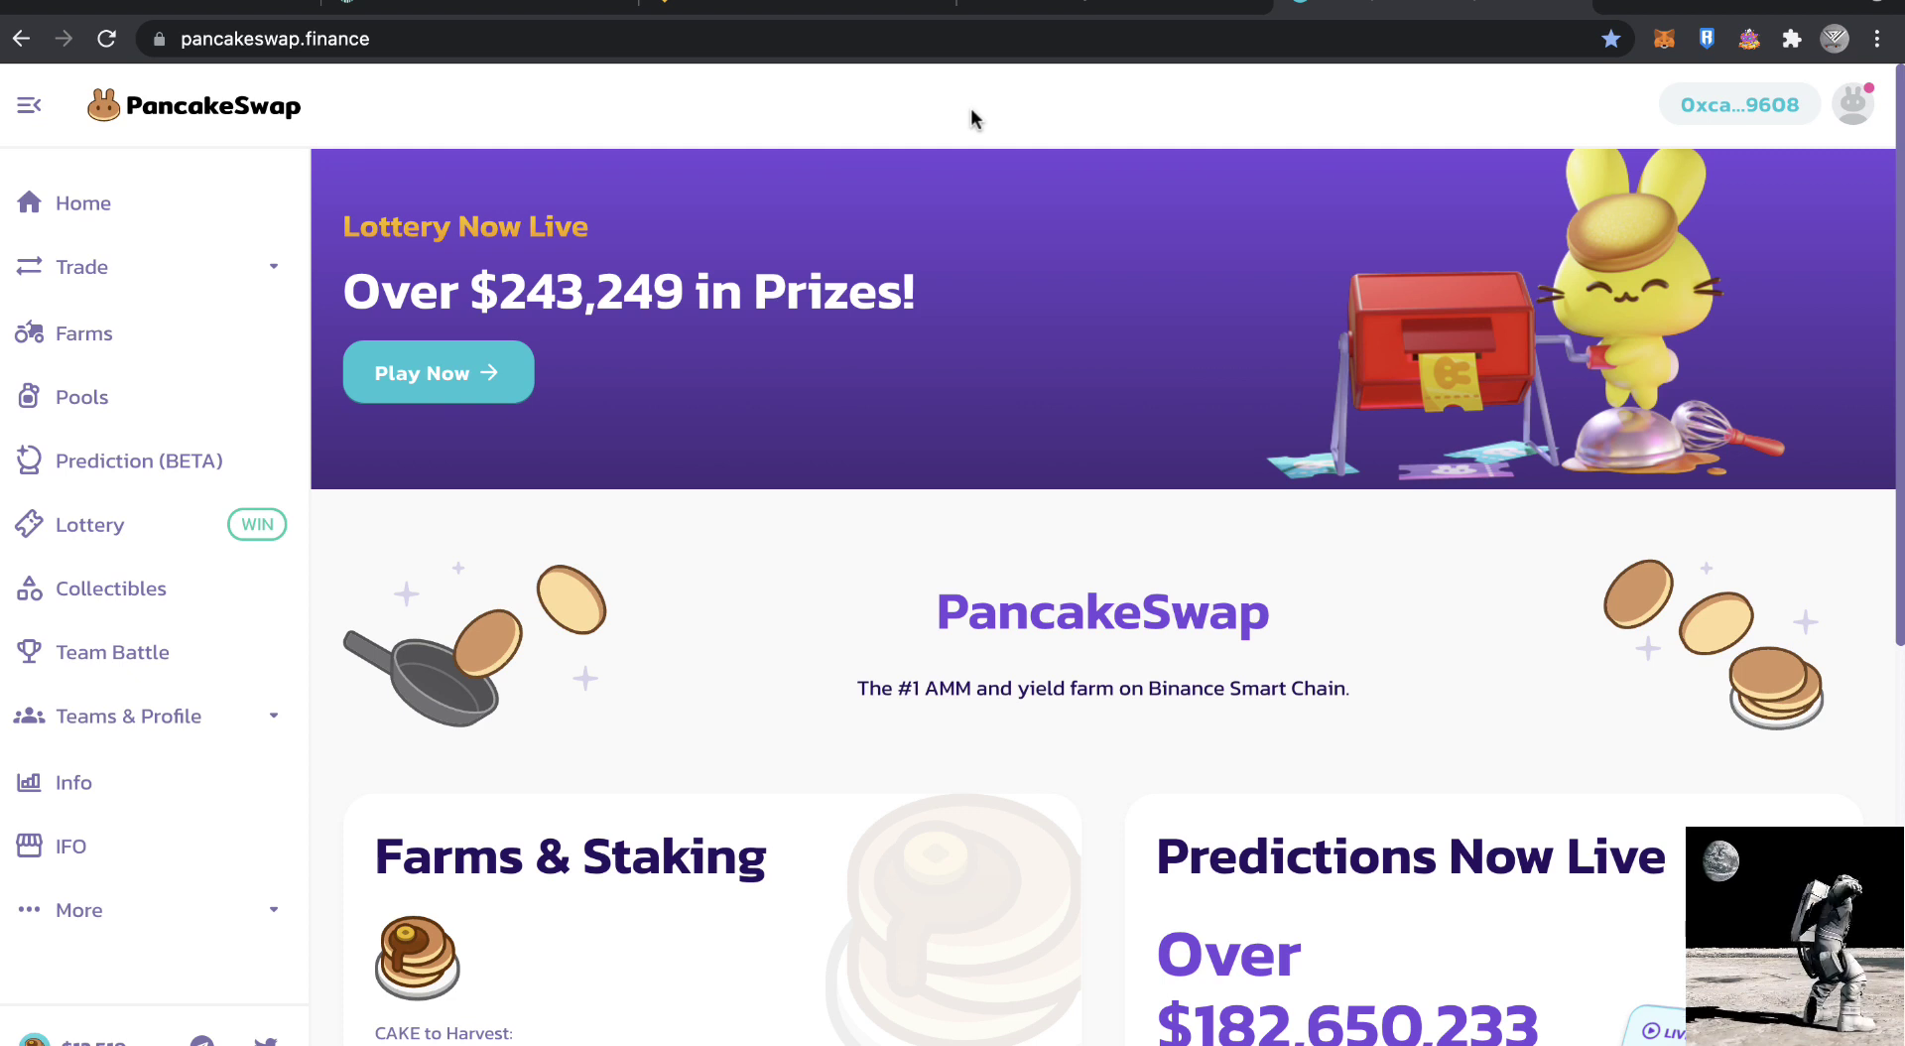
{"action": "left_click", "coordinate": [272, 281]}
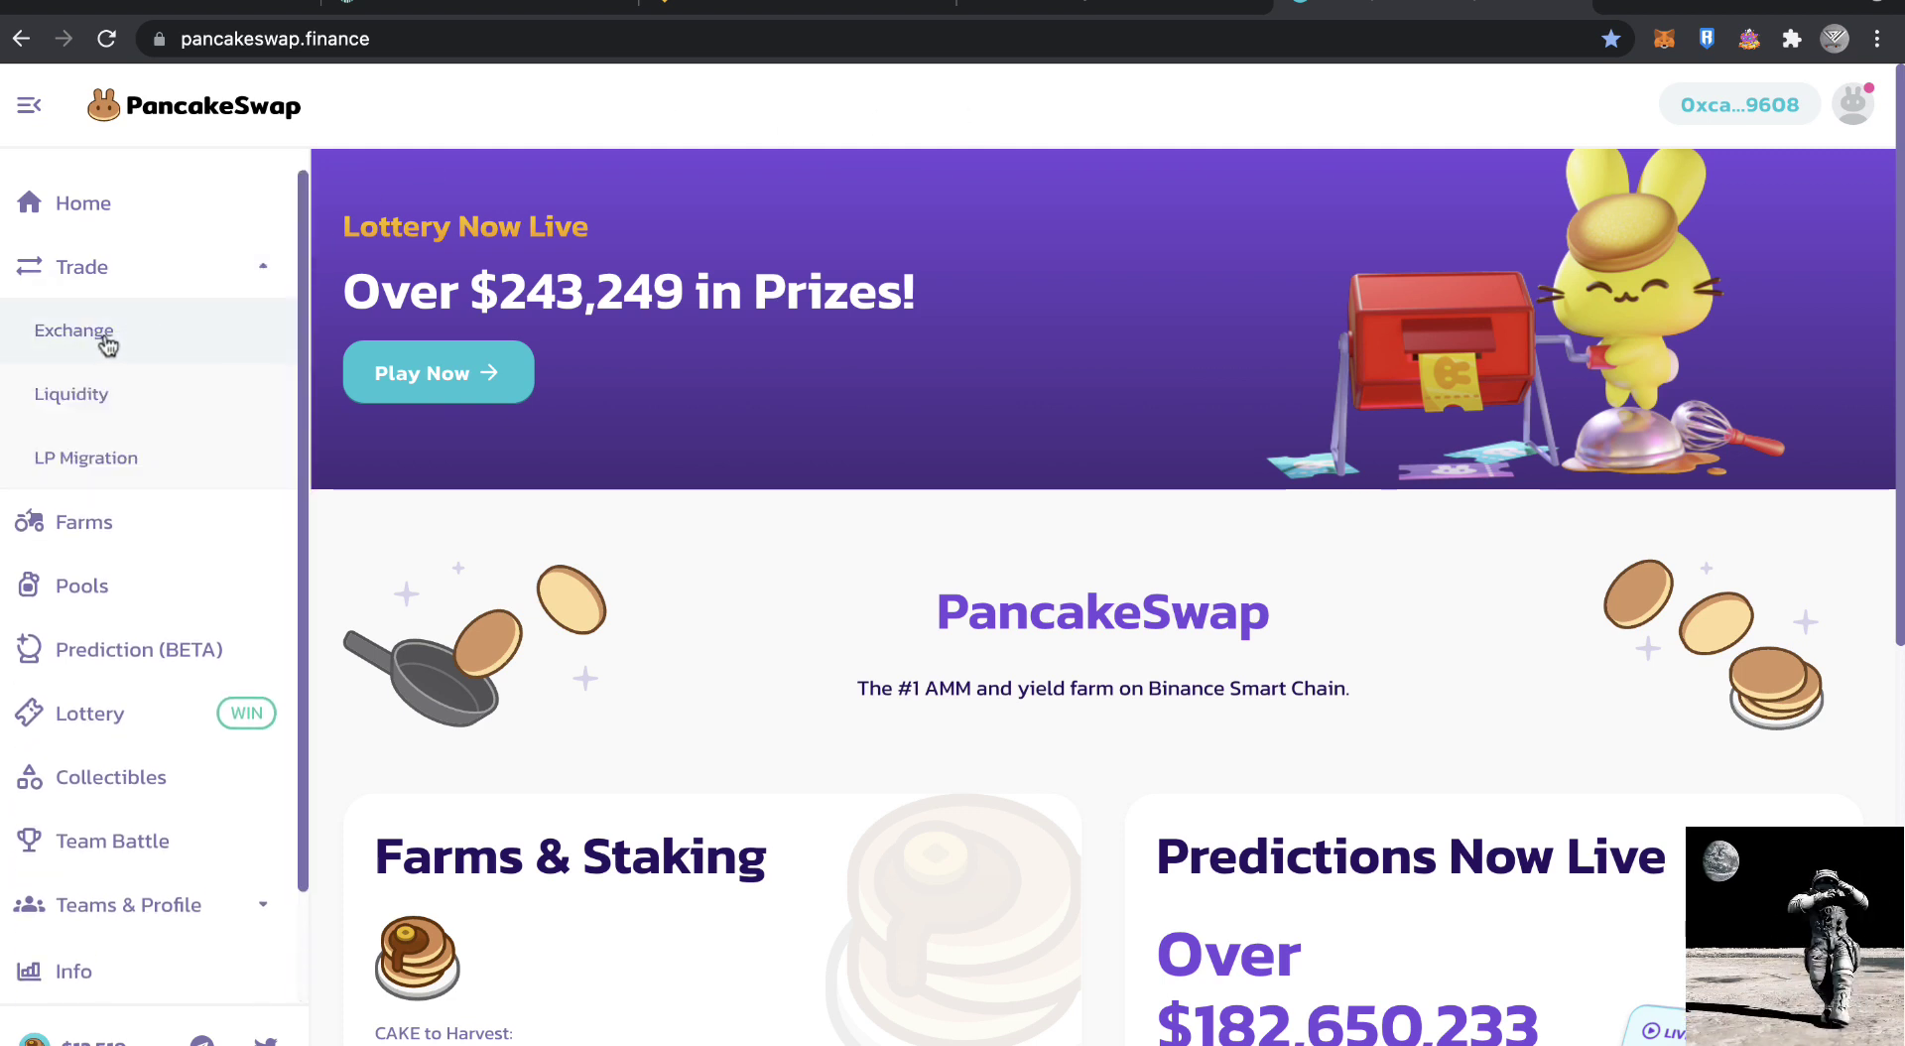
{"action": "left_click", "coordinate": [104, 338]}
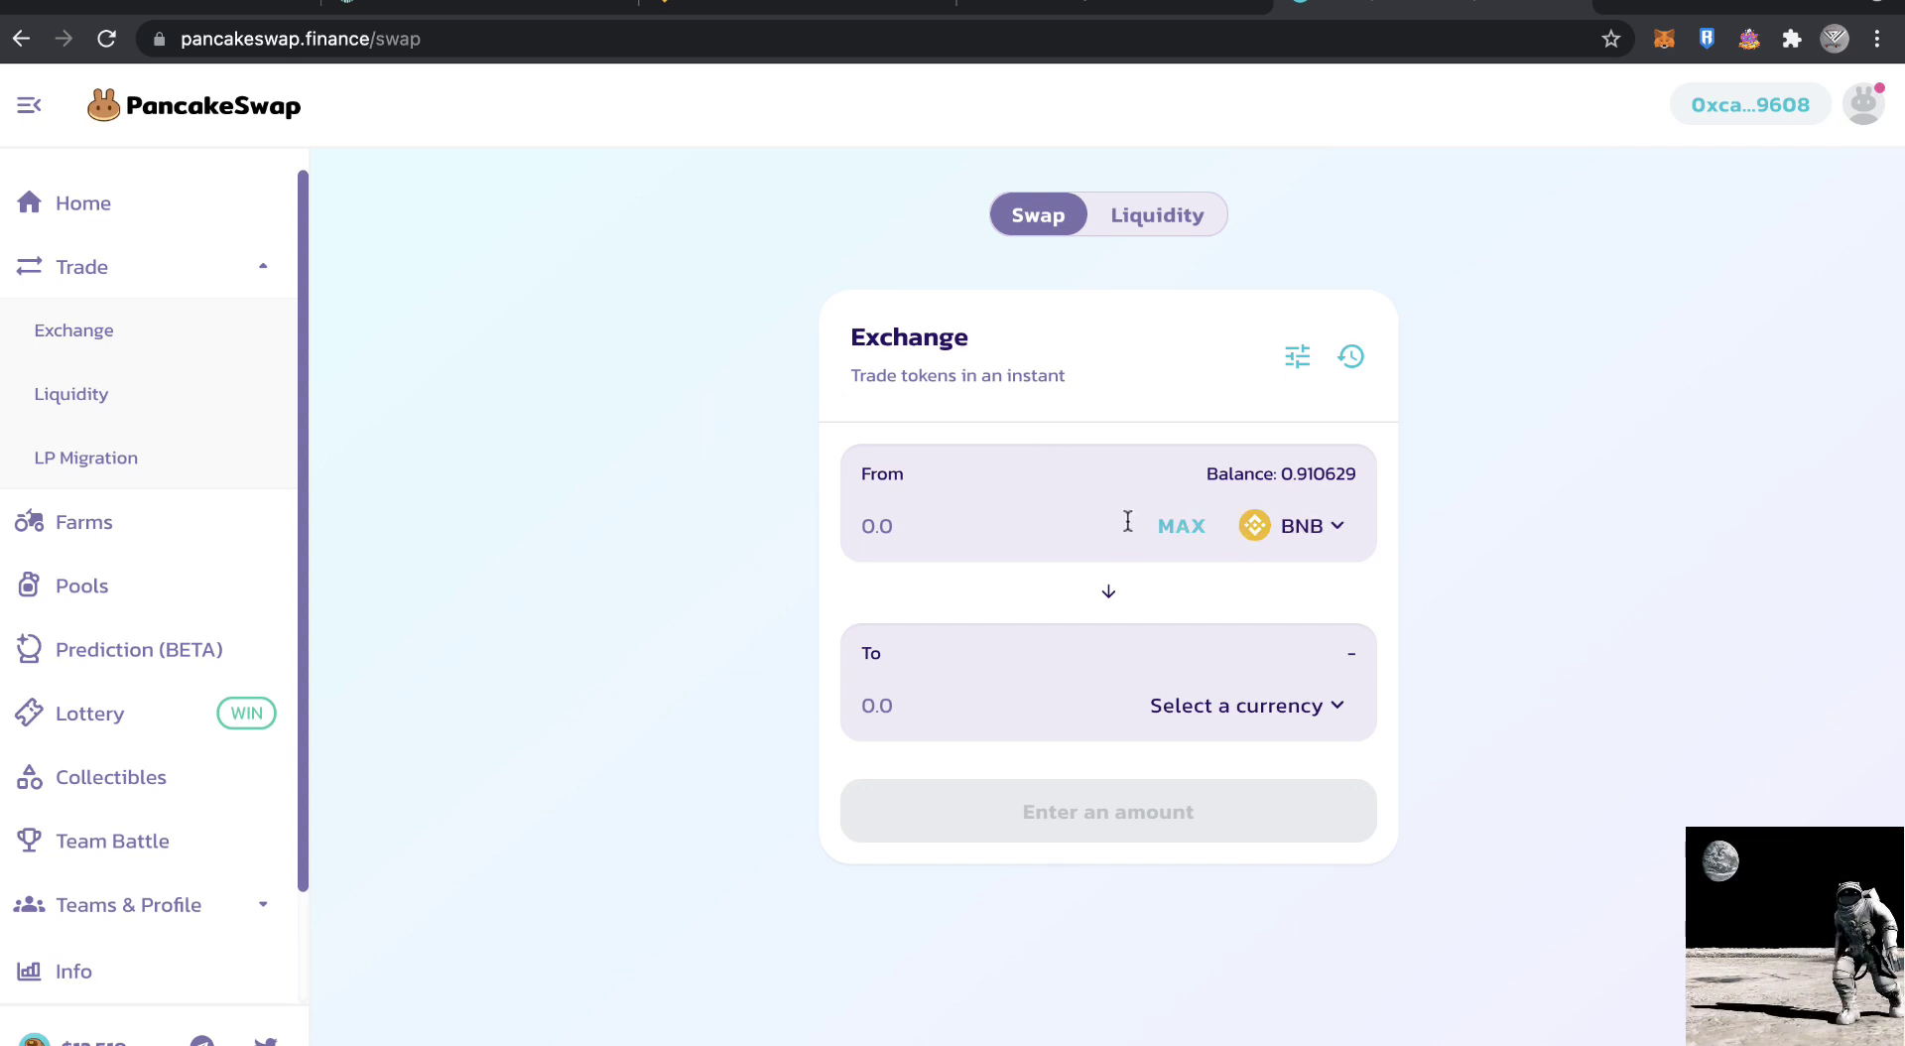
Step: Set the swap amount to the maximum BNB and try to find MNG in the list of tokens to receive
{"action": "left_click", "coordinate": [1181, 530]}
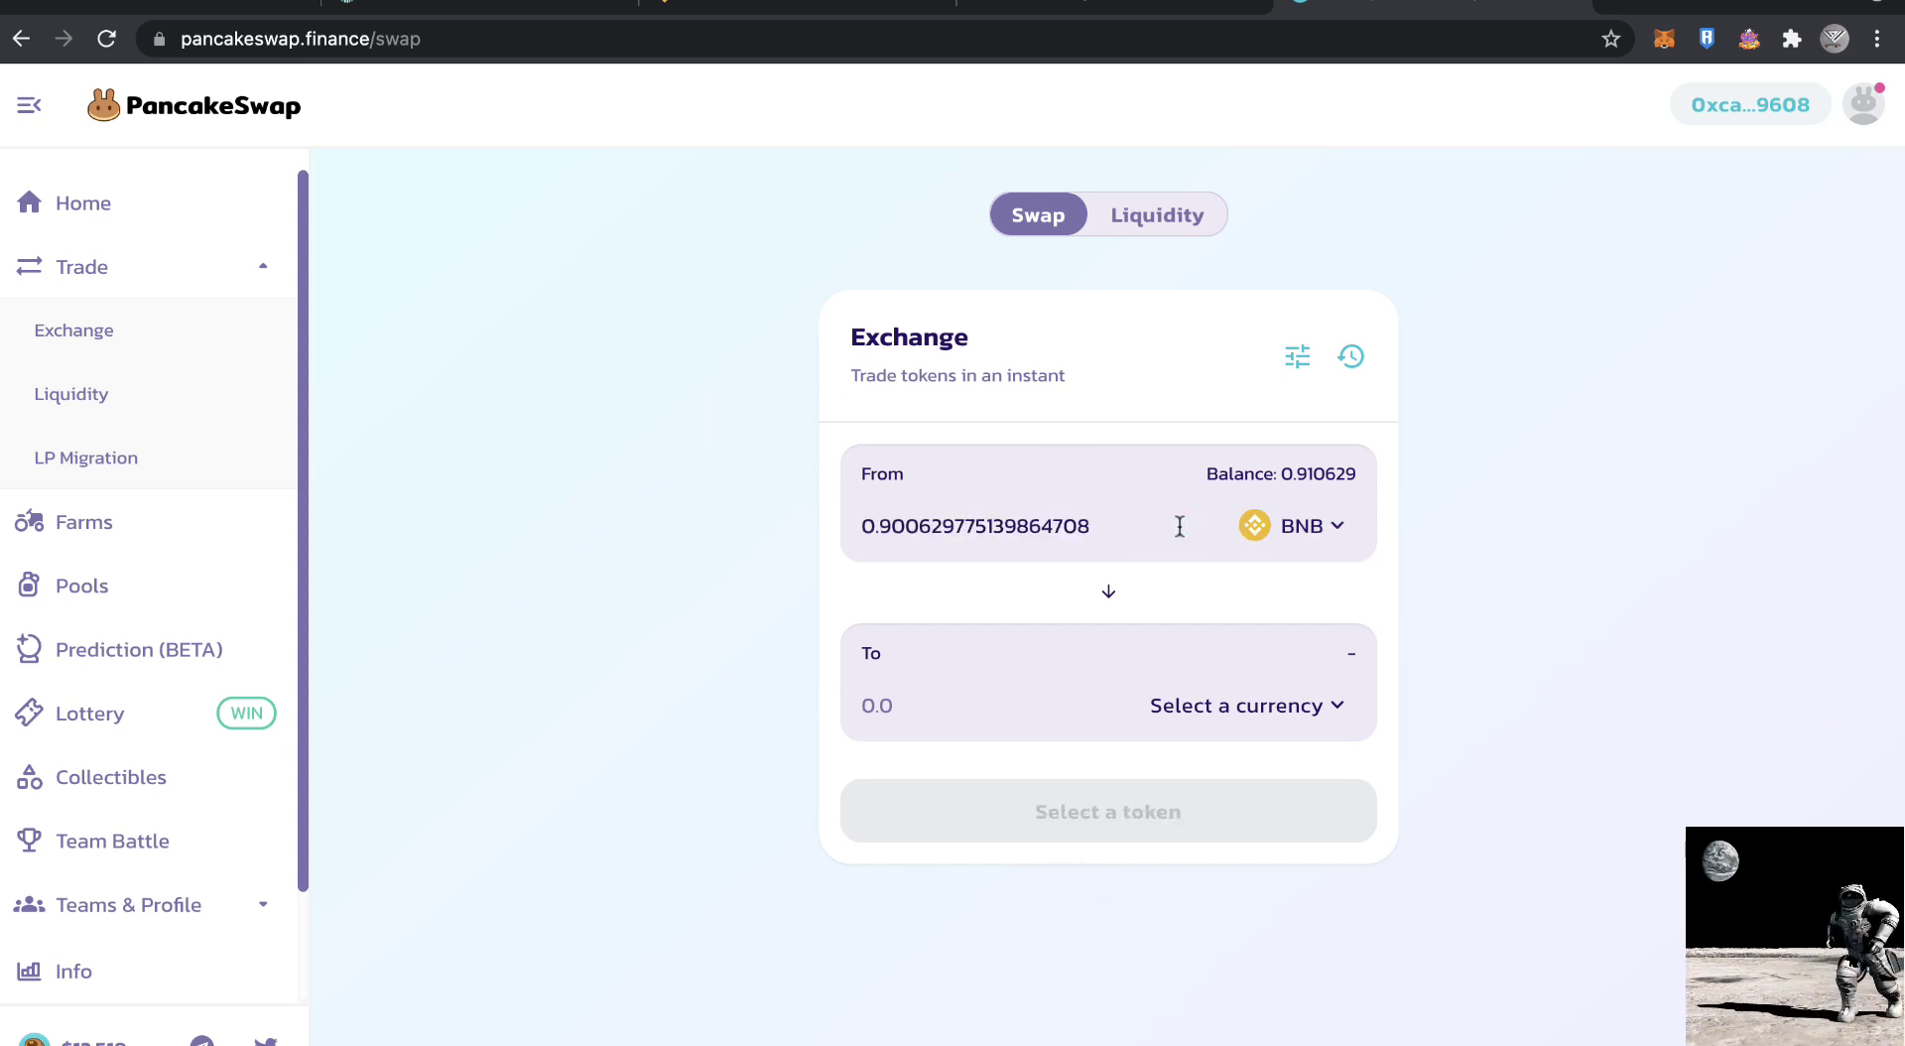
{"action": "left_click", "coordinate": [1307, 702]}
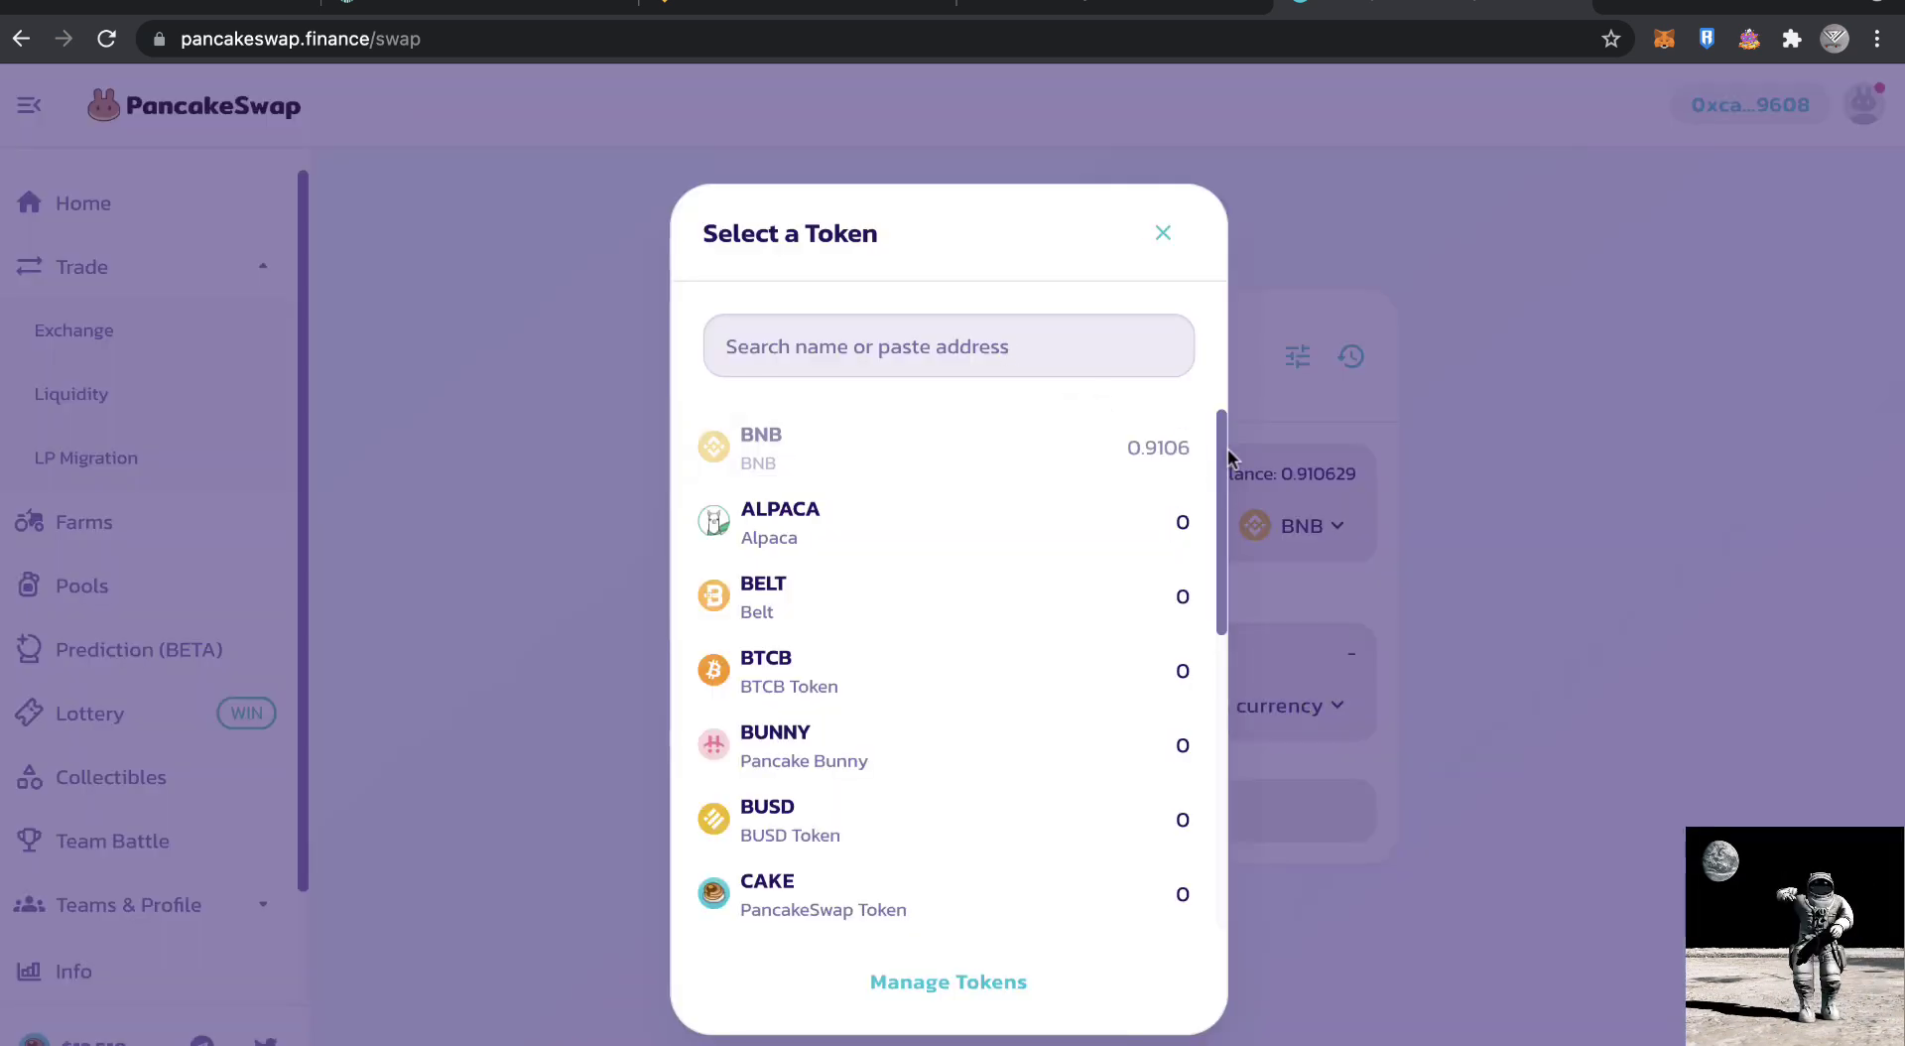
{"action": "left_click", "coordinate": [1230, 451]}
{"action": "left_click", "coordinate": [1294, 703]}
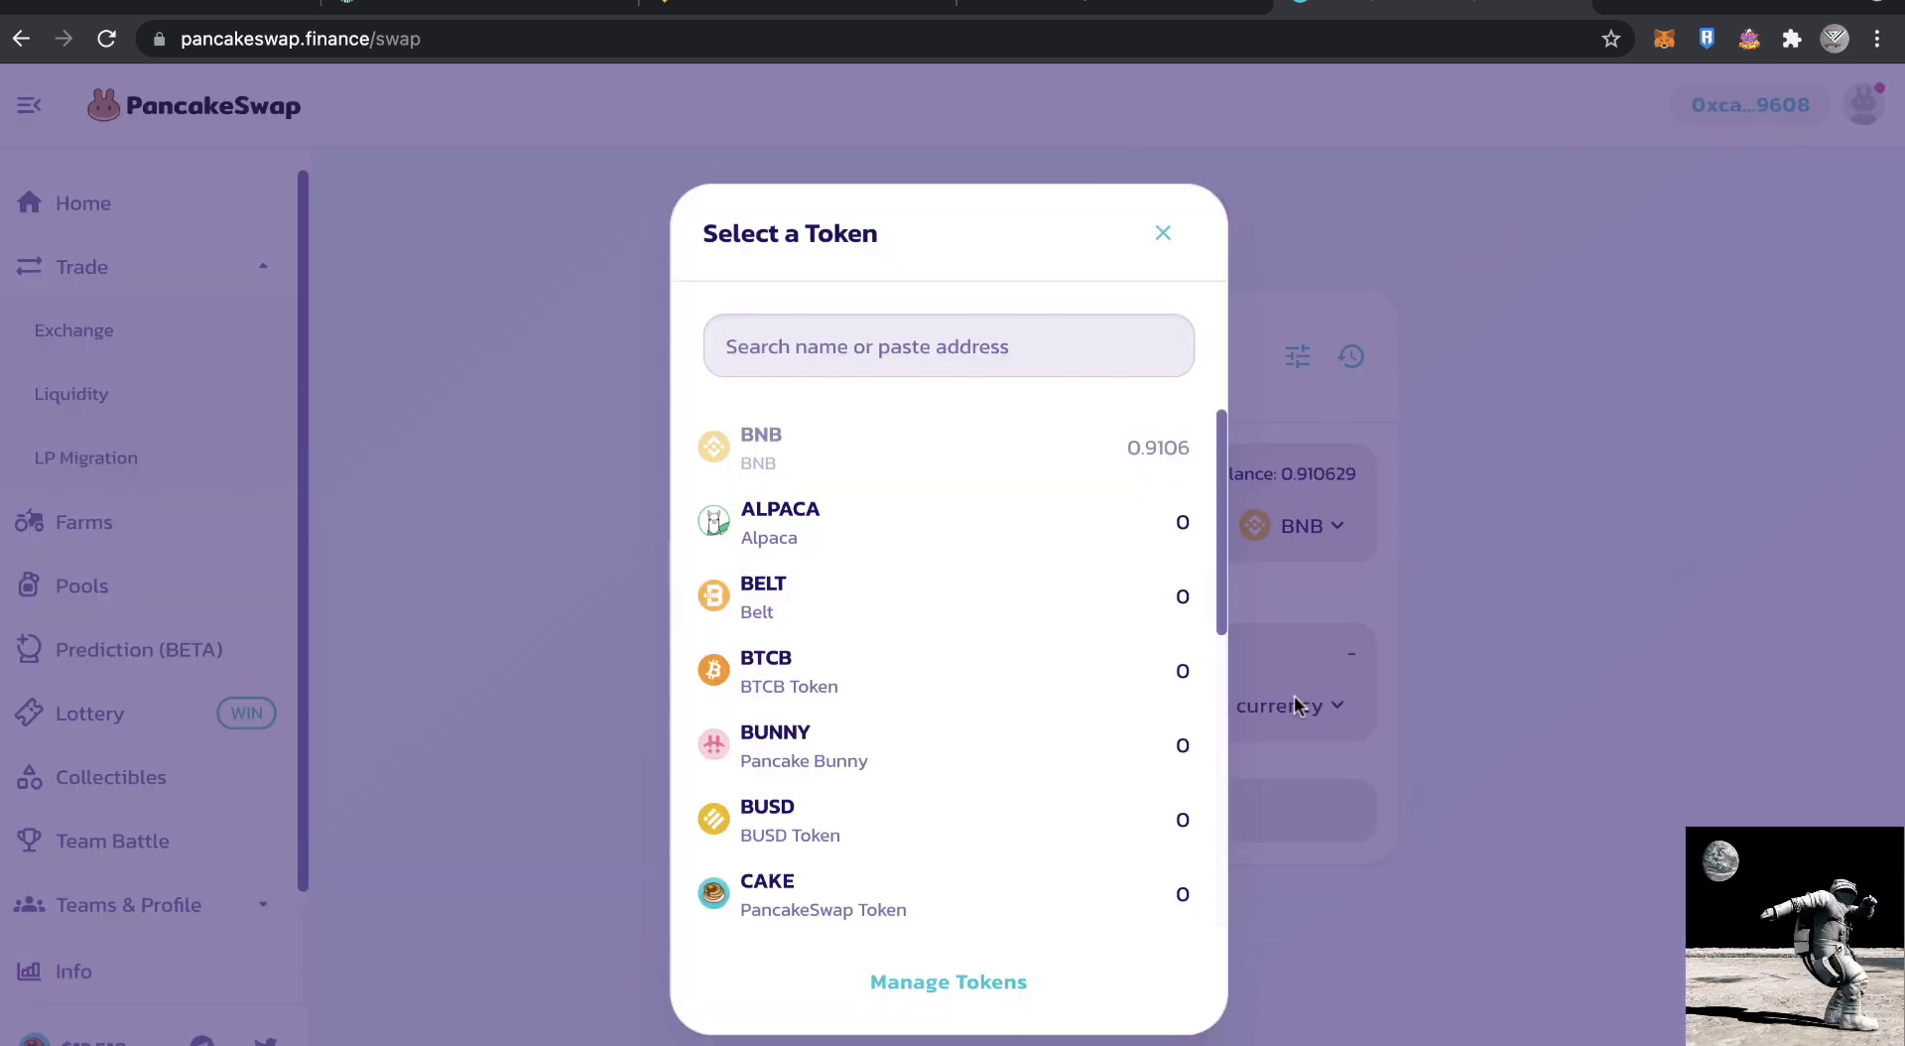
{"action": "left_click", "coordinate": [1010, 347]}
{"action": "type", "text": "N"}
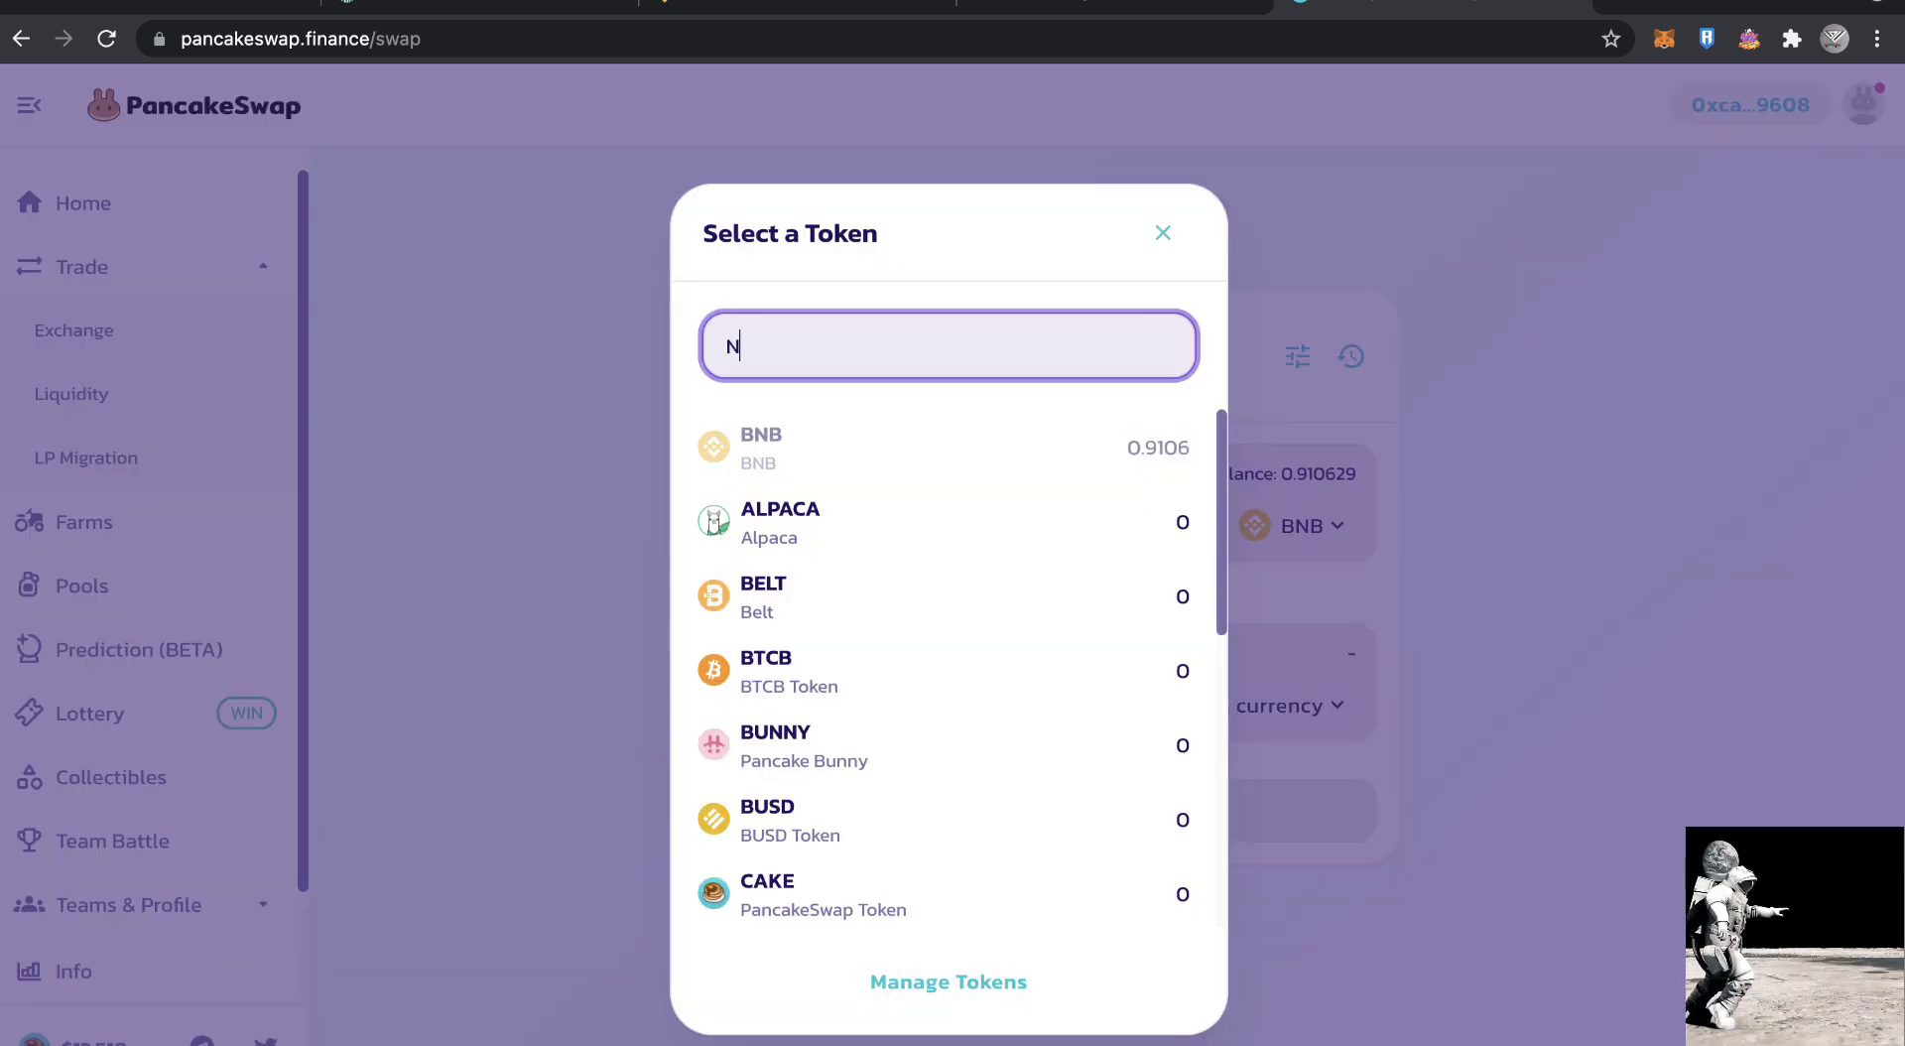
{"action": "key", "text": "BackSpace"}
{"action": "type", "text": "MNG"}
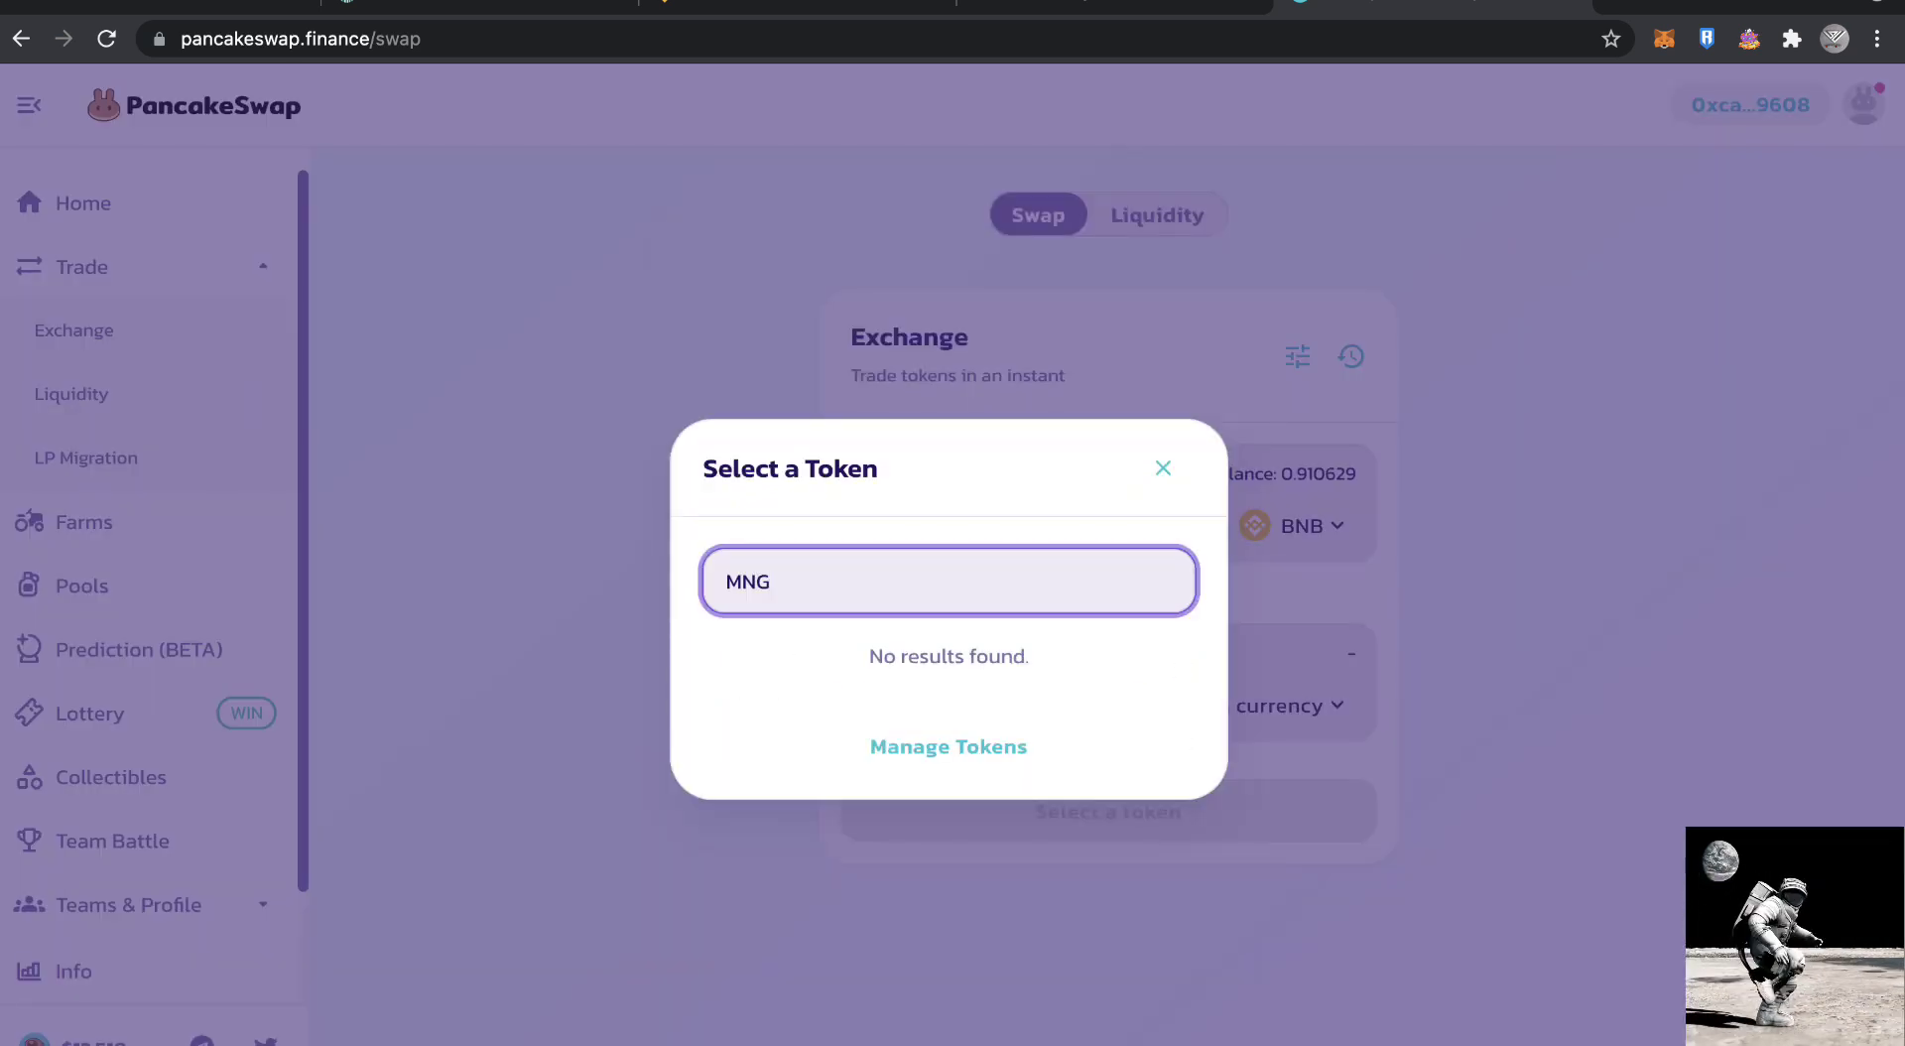
{"action": "left_click", "coordinate": [1158, 476]}
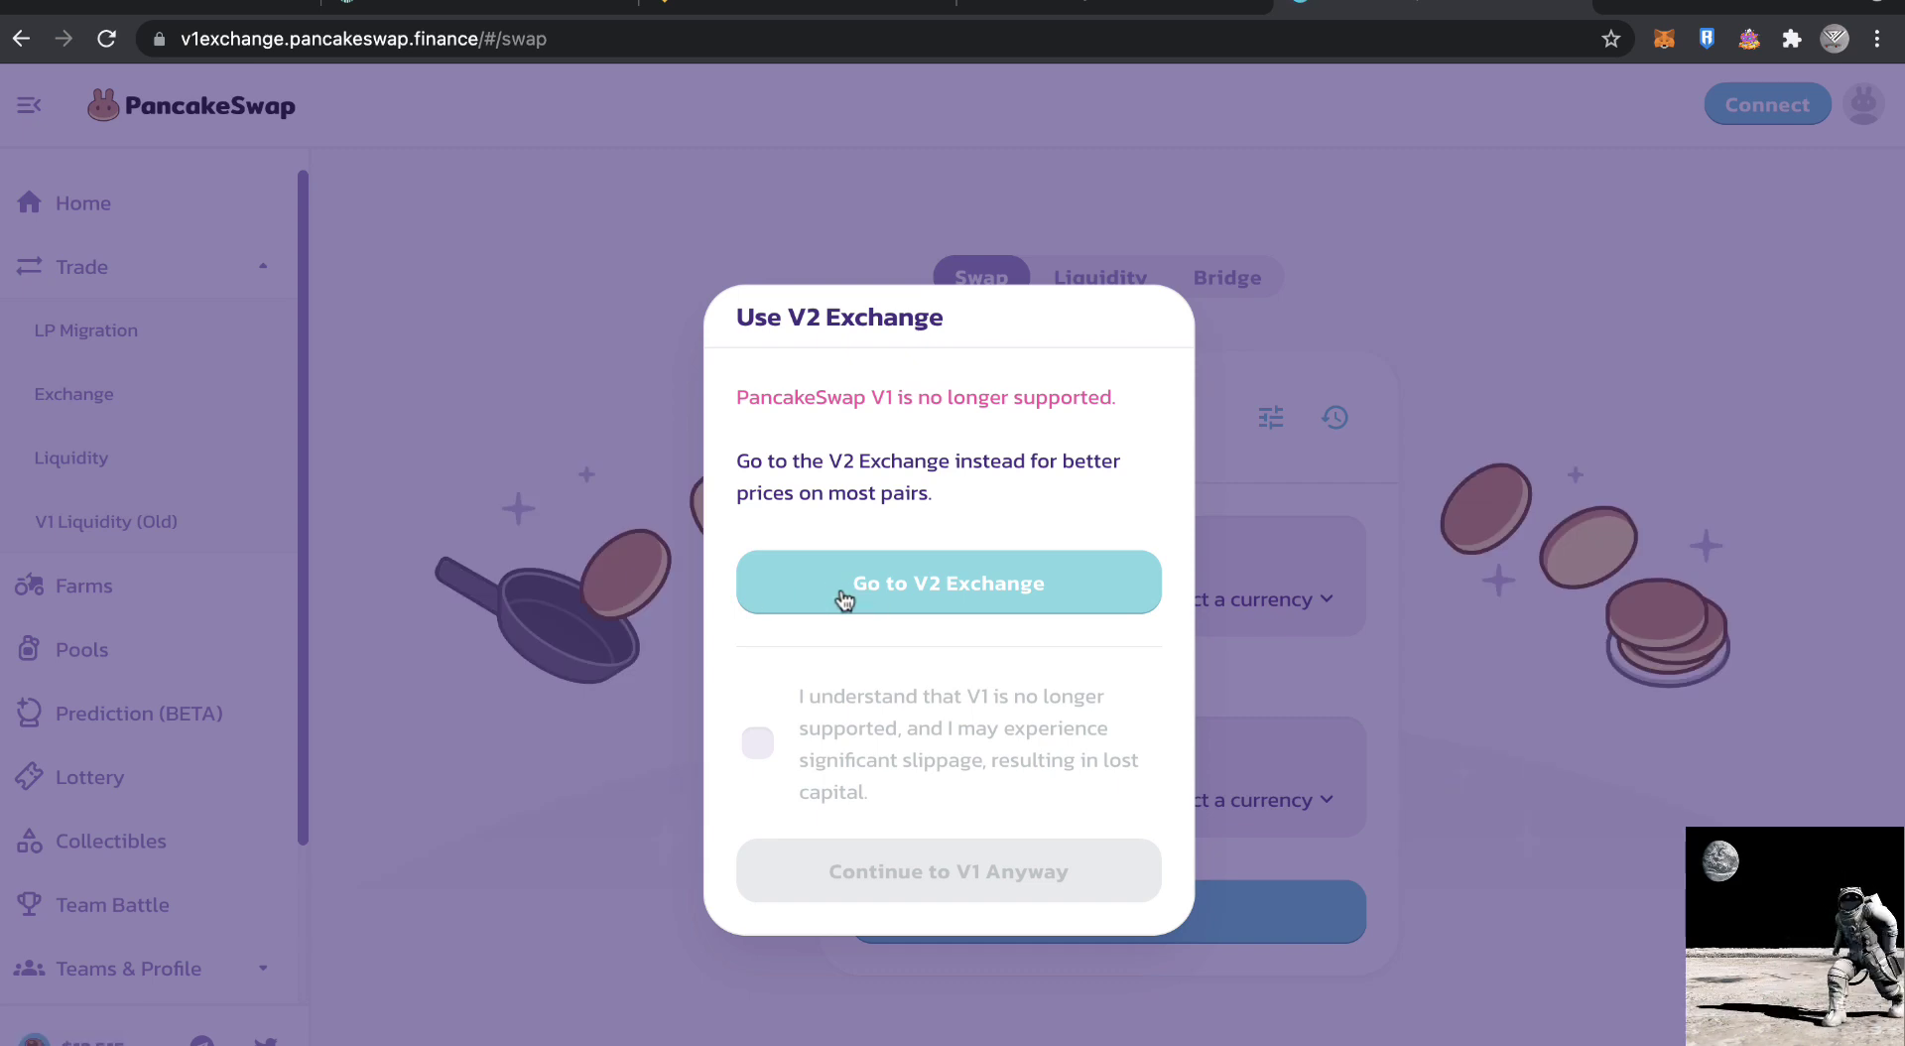
Step: Continue from the V1 notice to the V2 Exchange and set the swap amount to 0.600629775139864708 BNB
{"action": "left_click", "coordinate": [843, 598]}
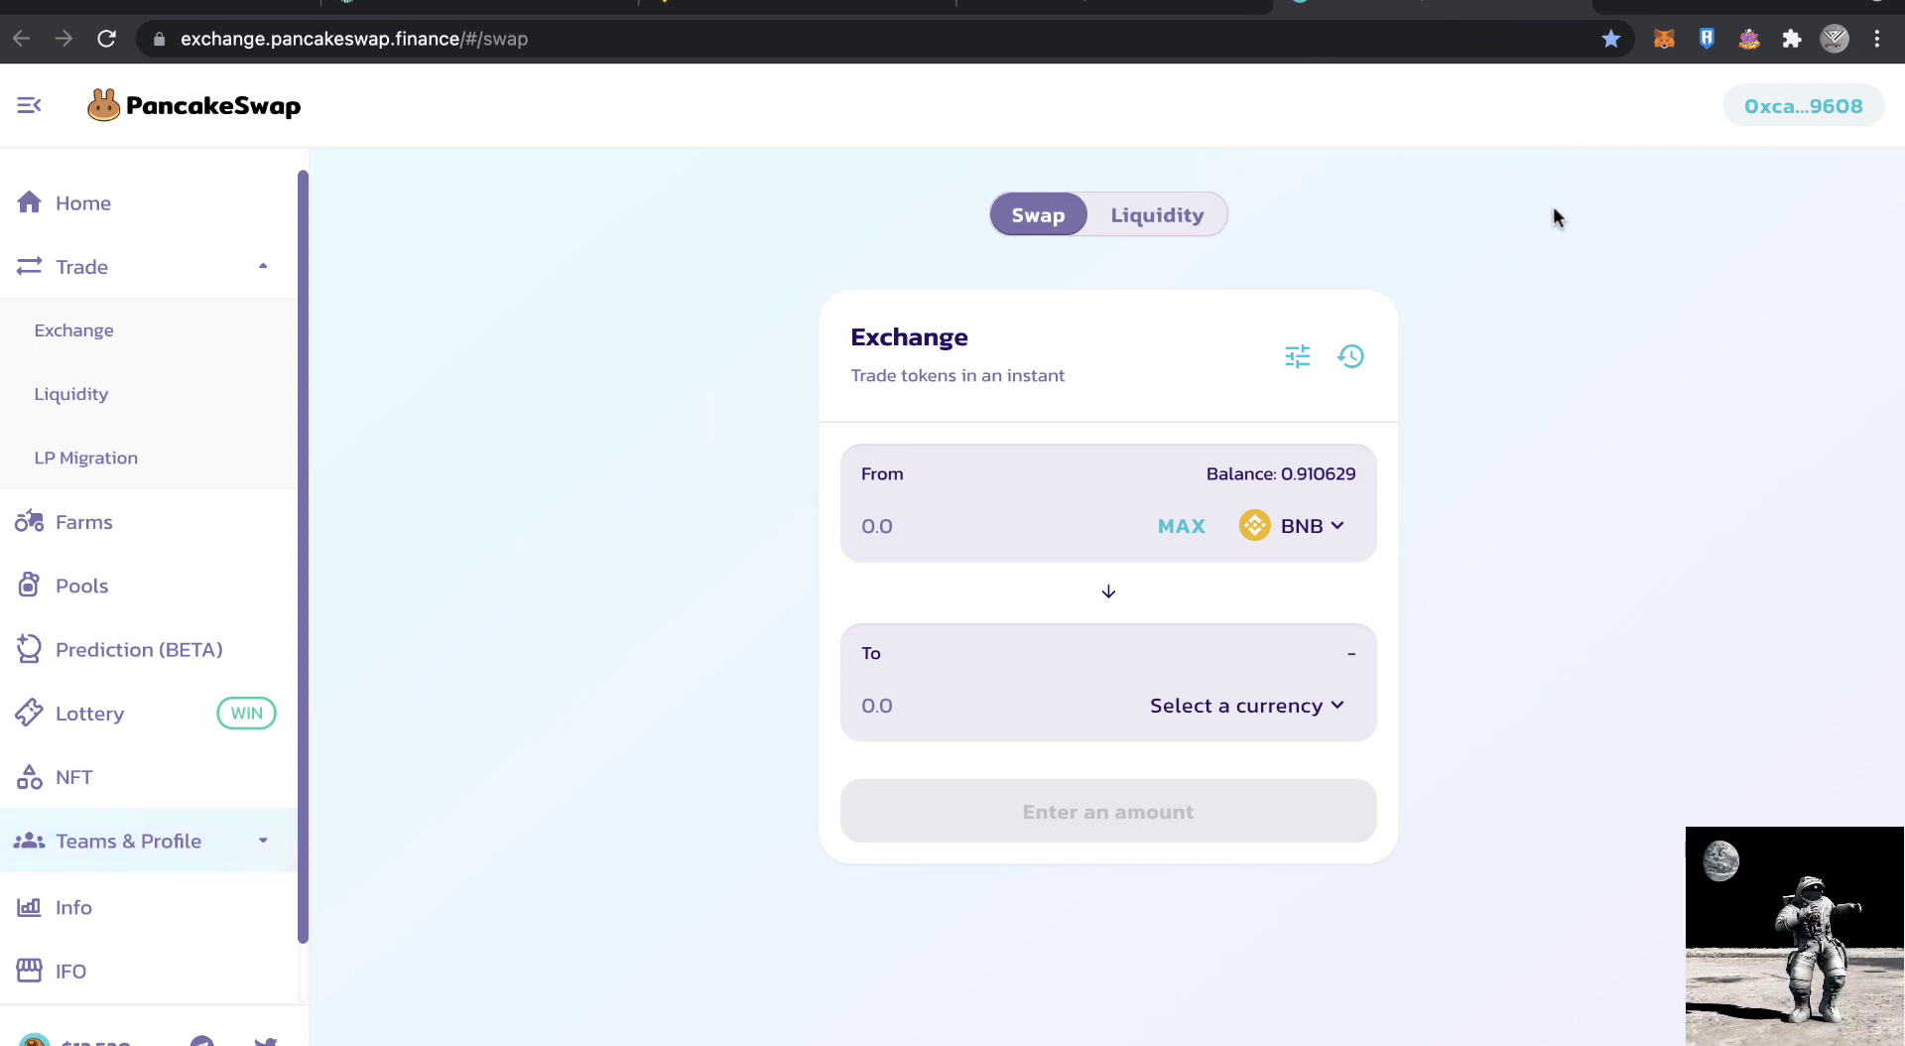
{"action": "left_click", "coordinate": [1175, 524]}
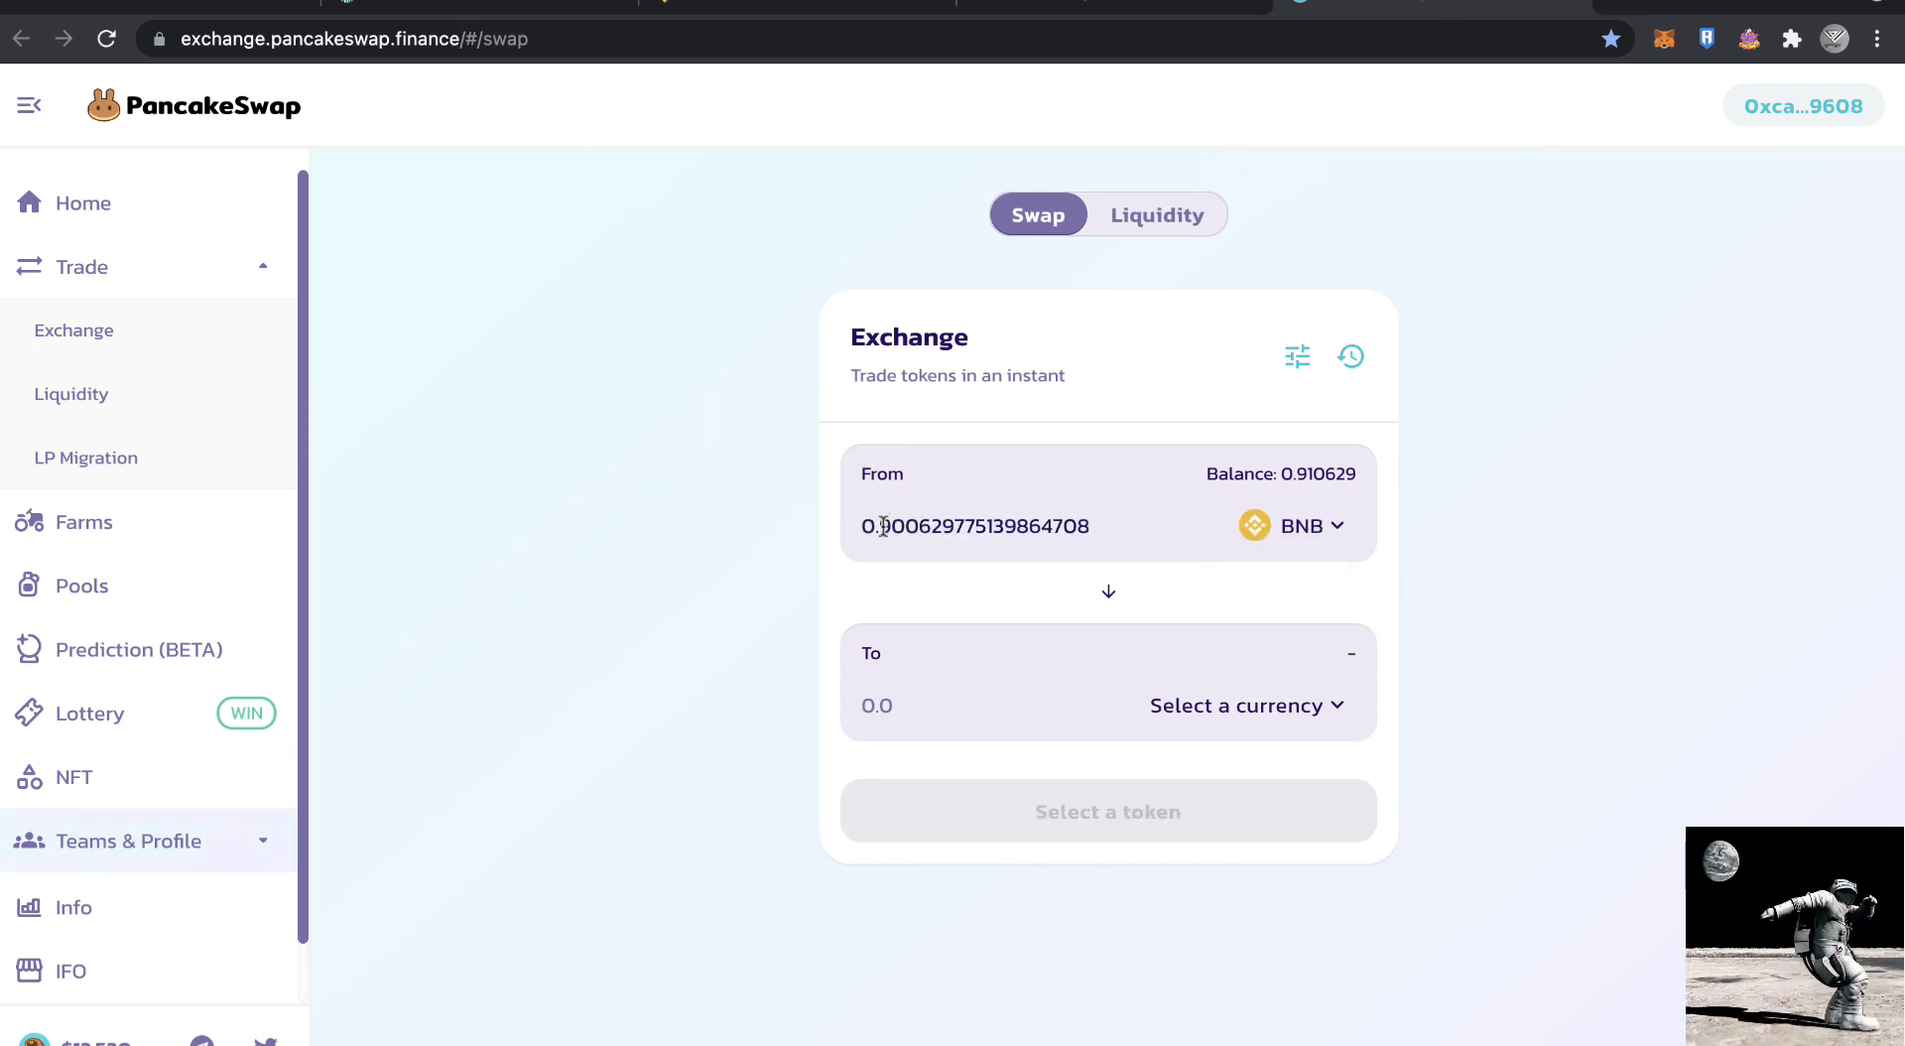
{"action": "left_click_drag", "start_coordinate": [886, 526], "coordinate": [877, 526]}
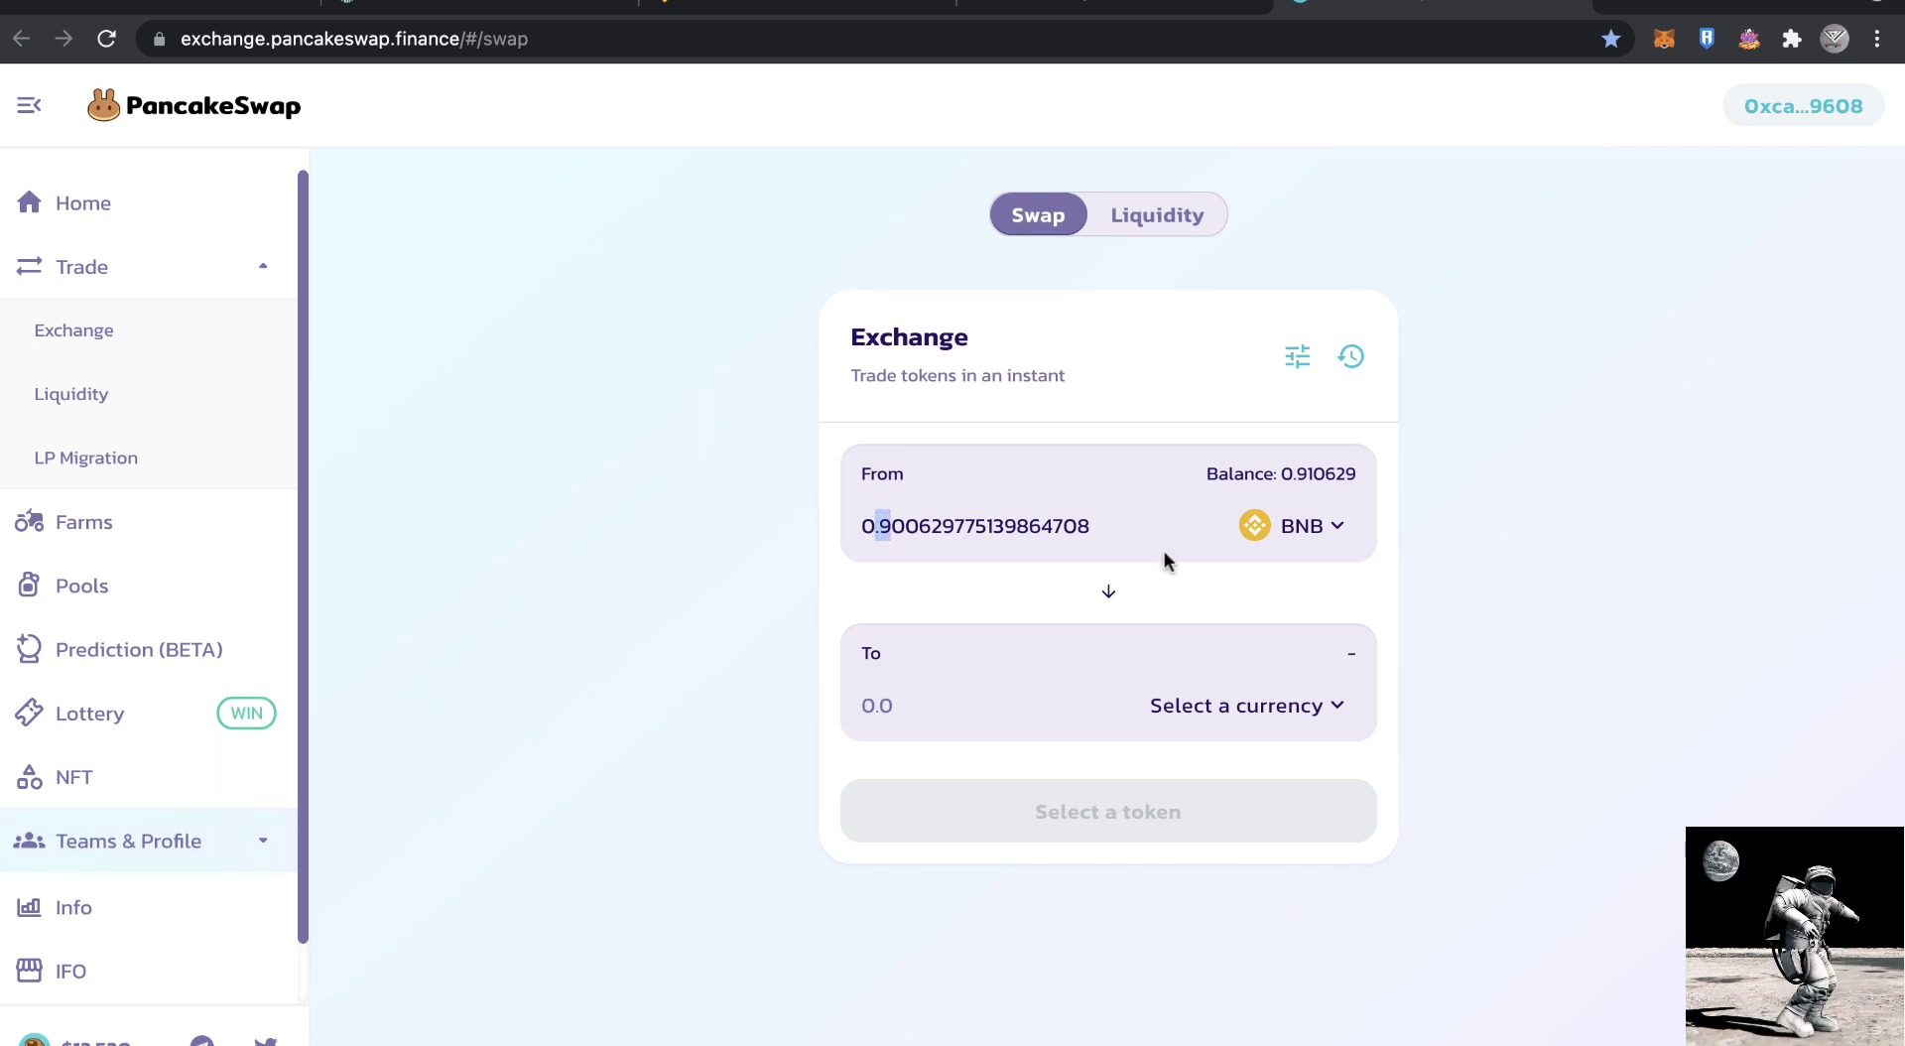
{"action": "type", "text": "6"}
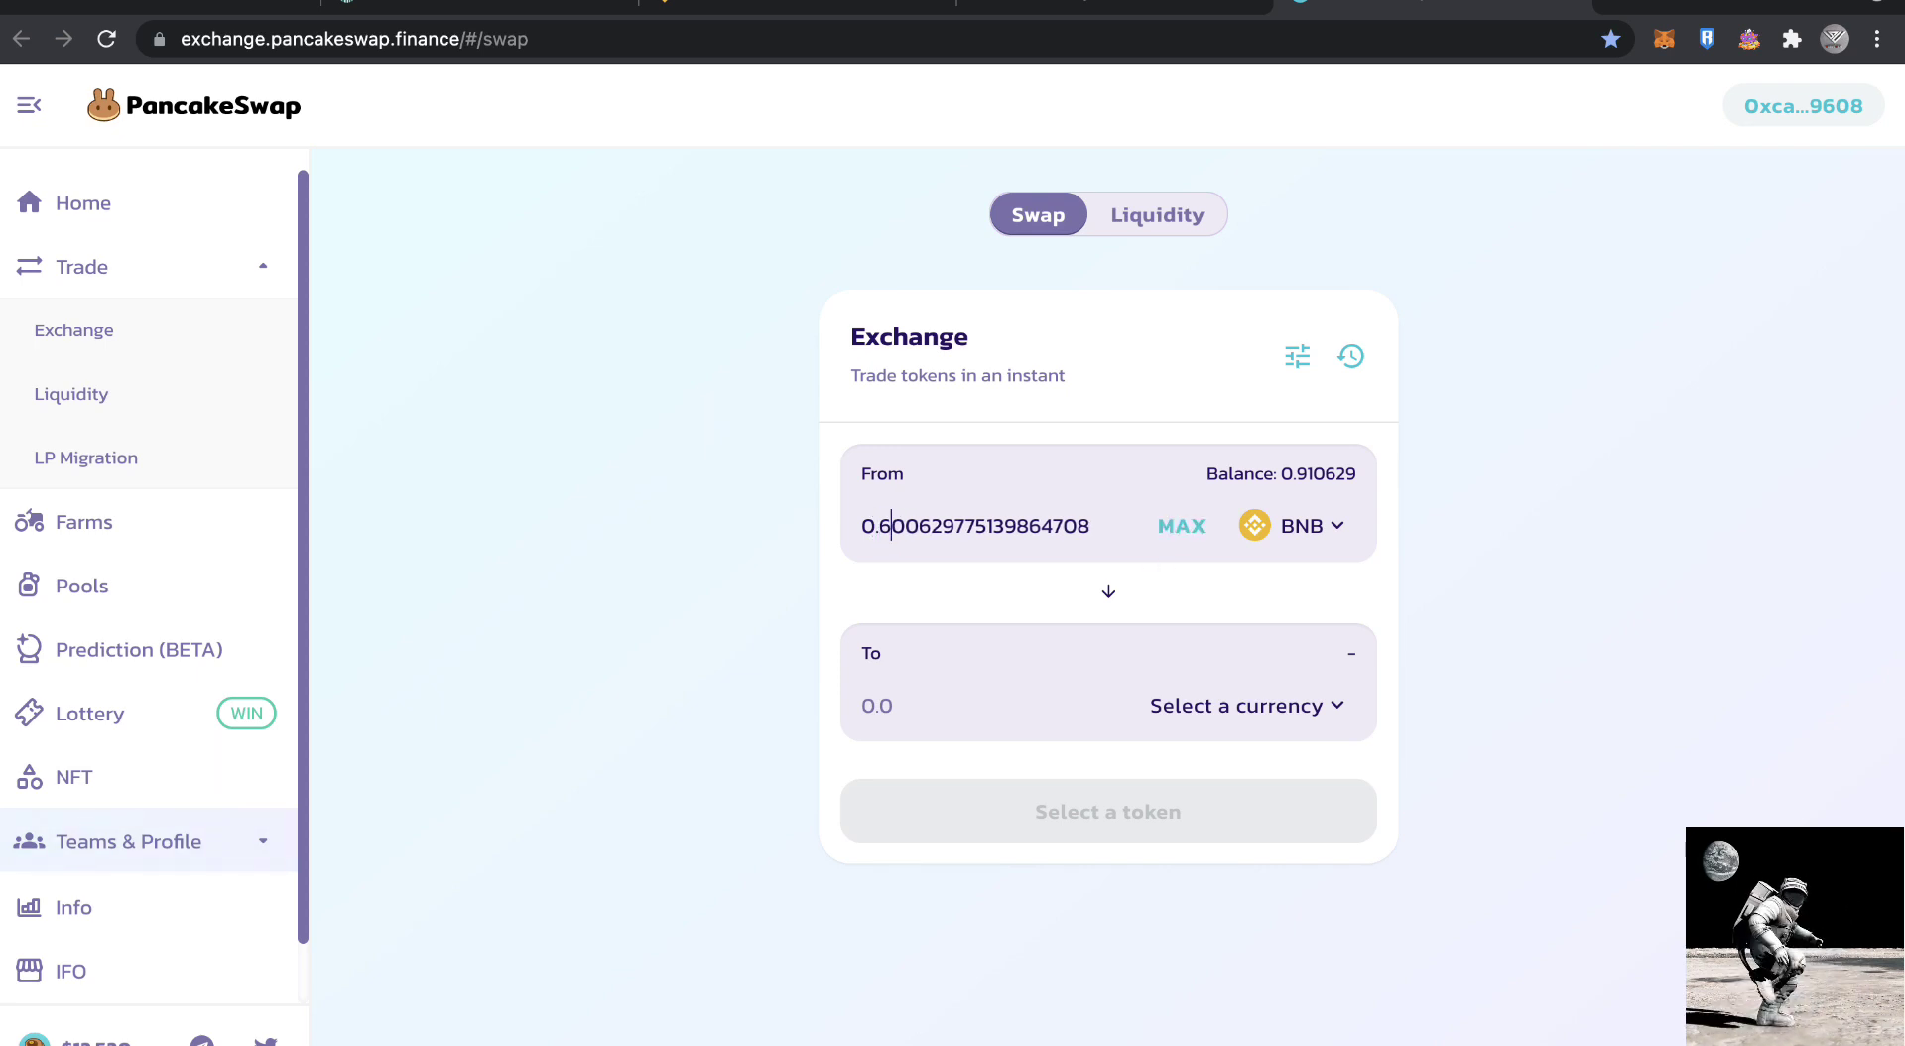
Step: Search for MNG and select it as the token to receive in the swap
{"action": "left_click", "coordinate": [1246, 705]}
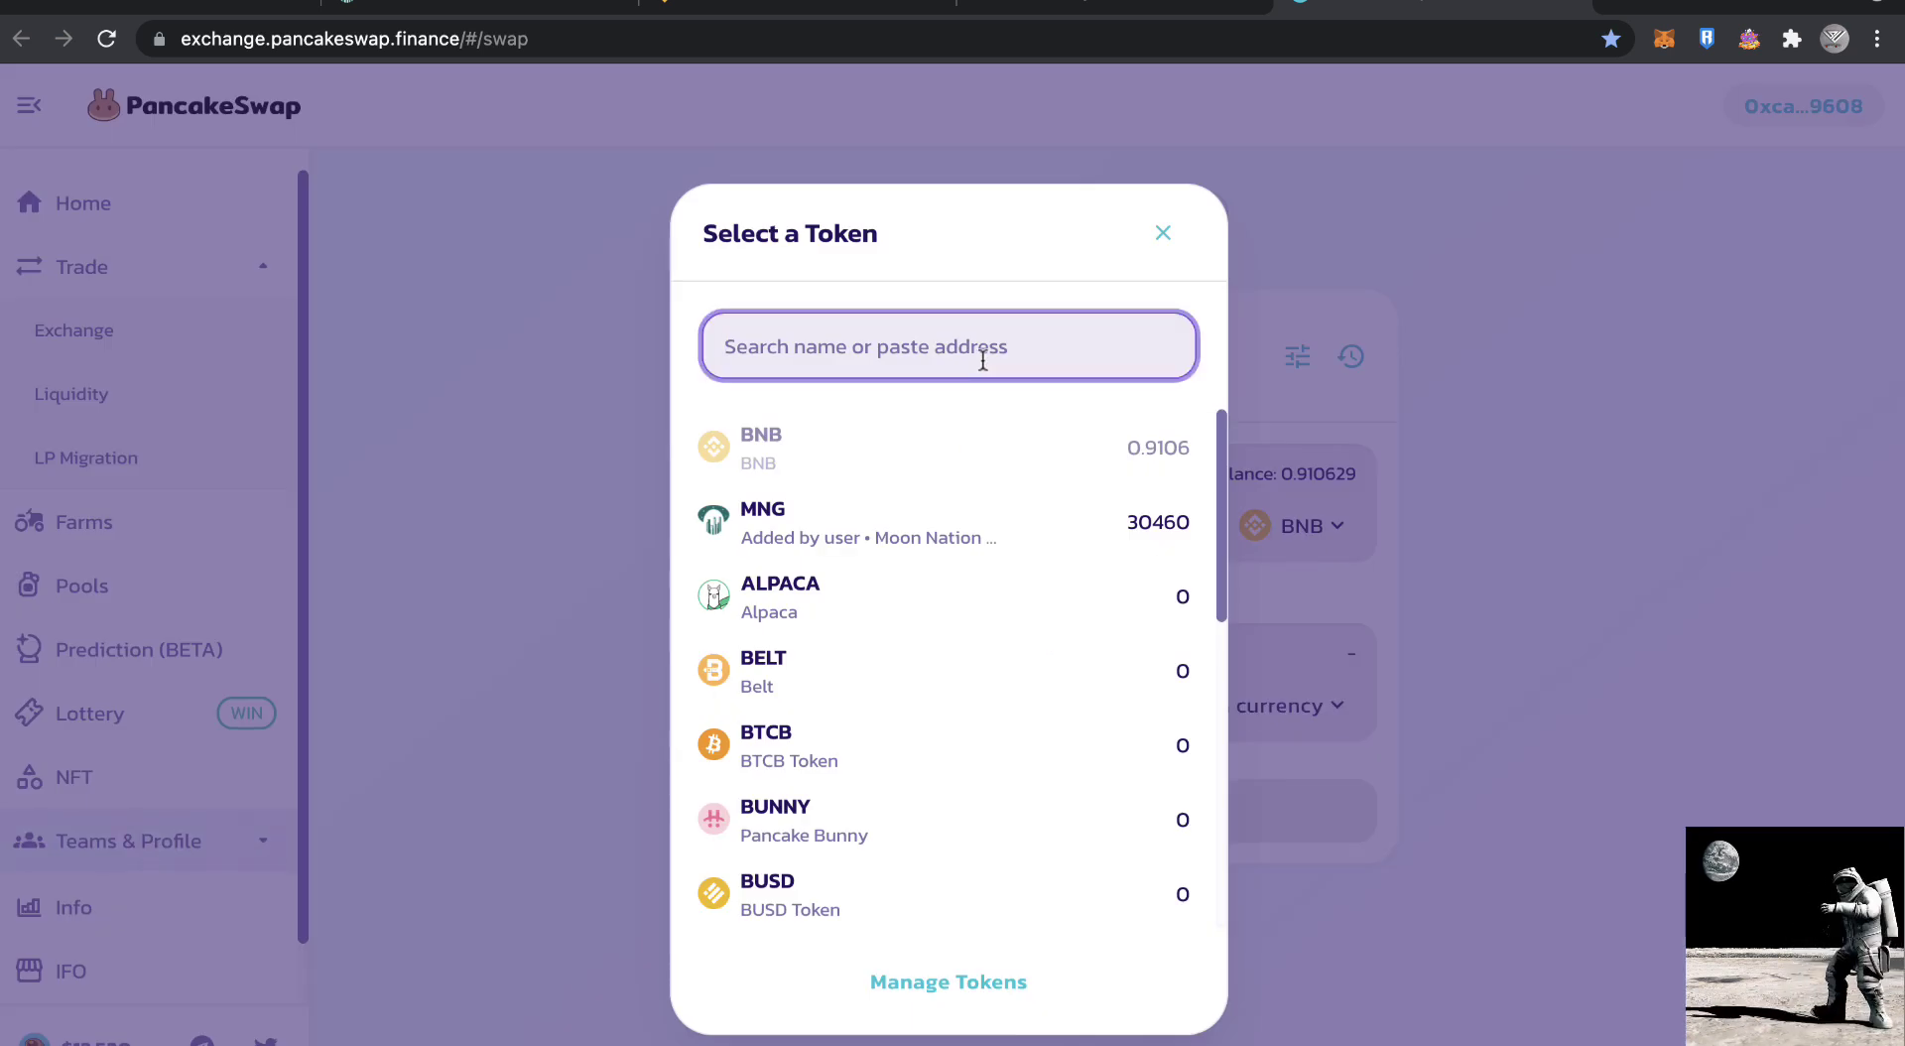
{"action": "type", "text": "MNG"}
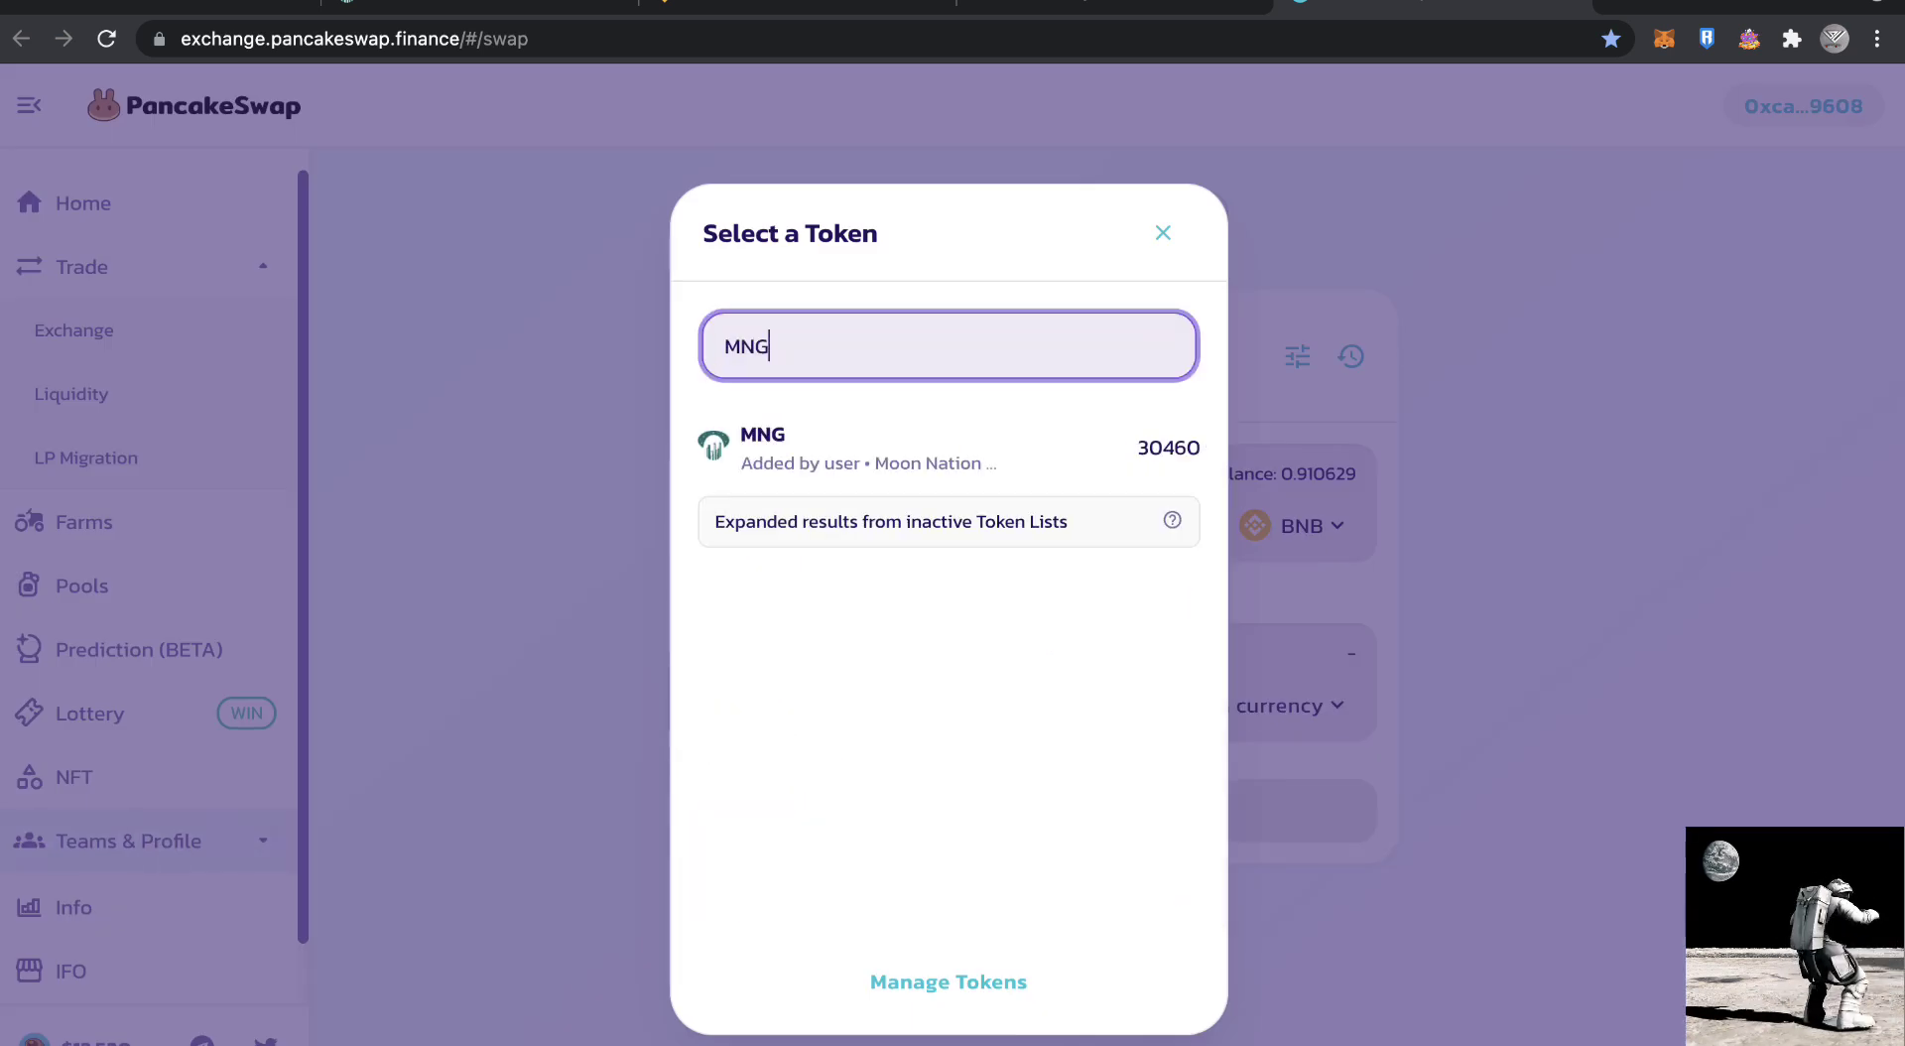
{"action": "left_click", "coordinate": [811, 456]}
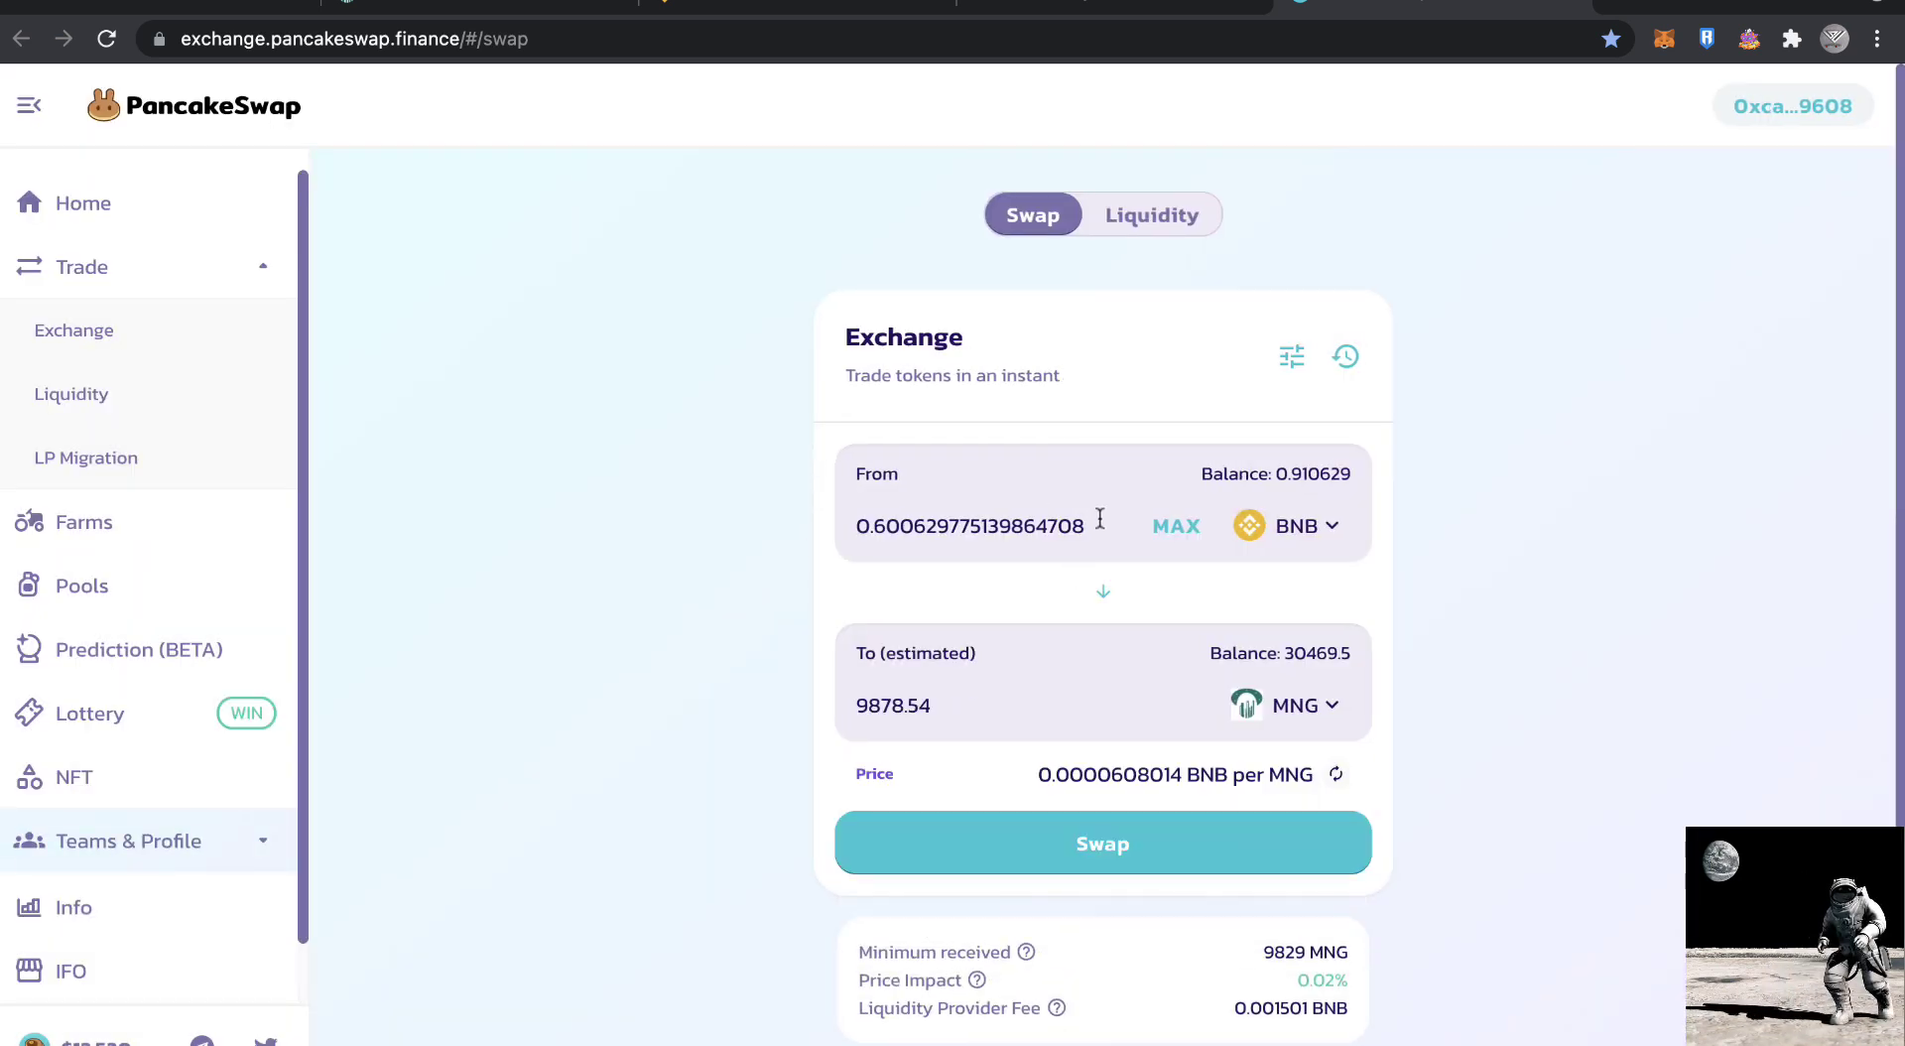
Step: Set the swap amount to the maximum available BNB and open MetaMask to check the wallet's balances
{"action": "left_click", "coordinate": [1179, 526]}
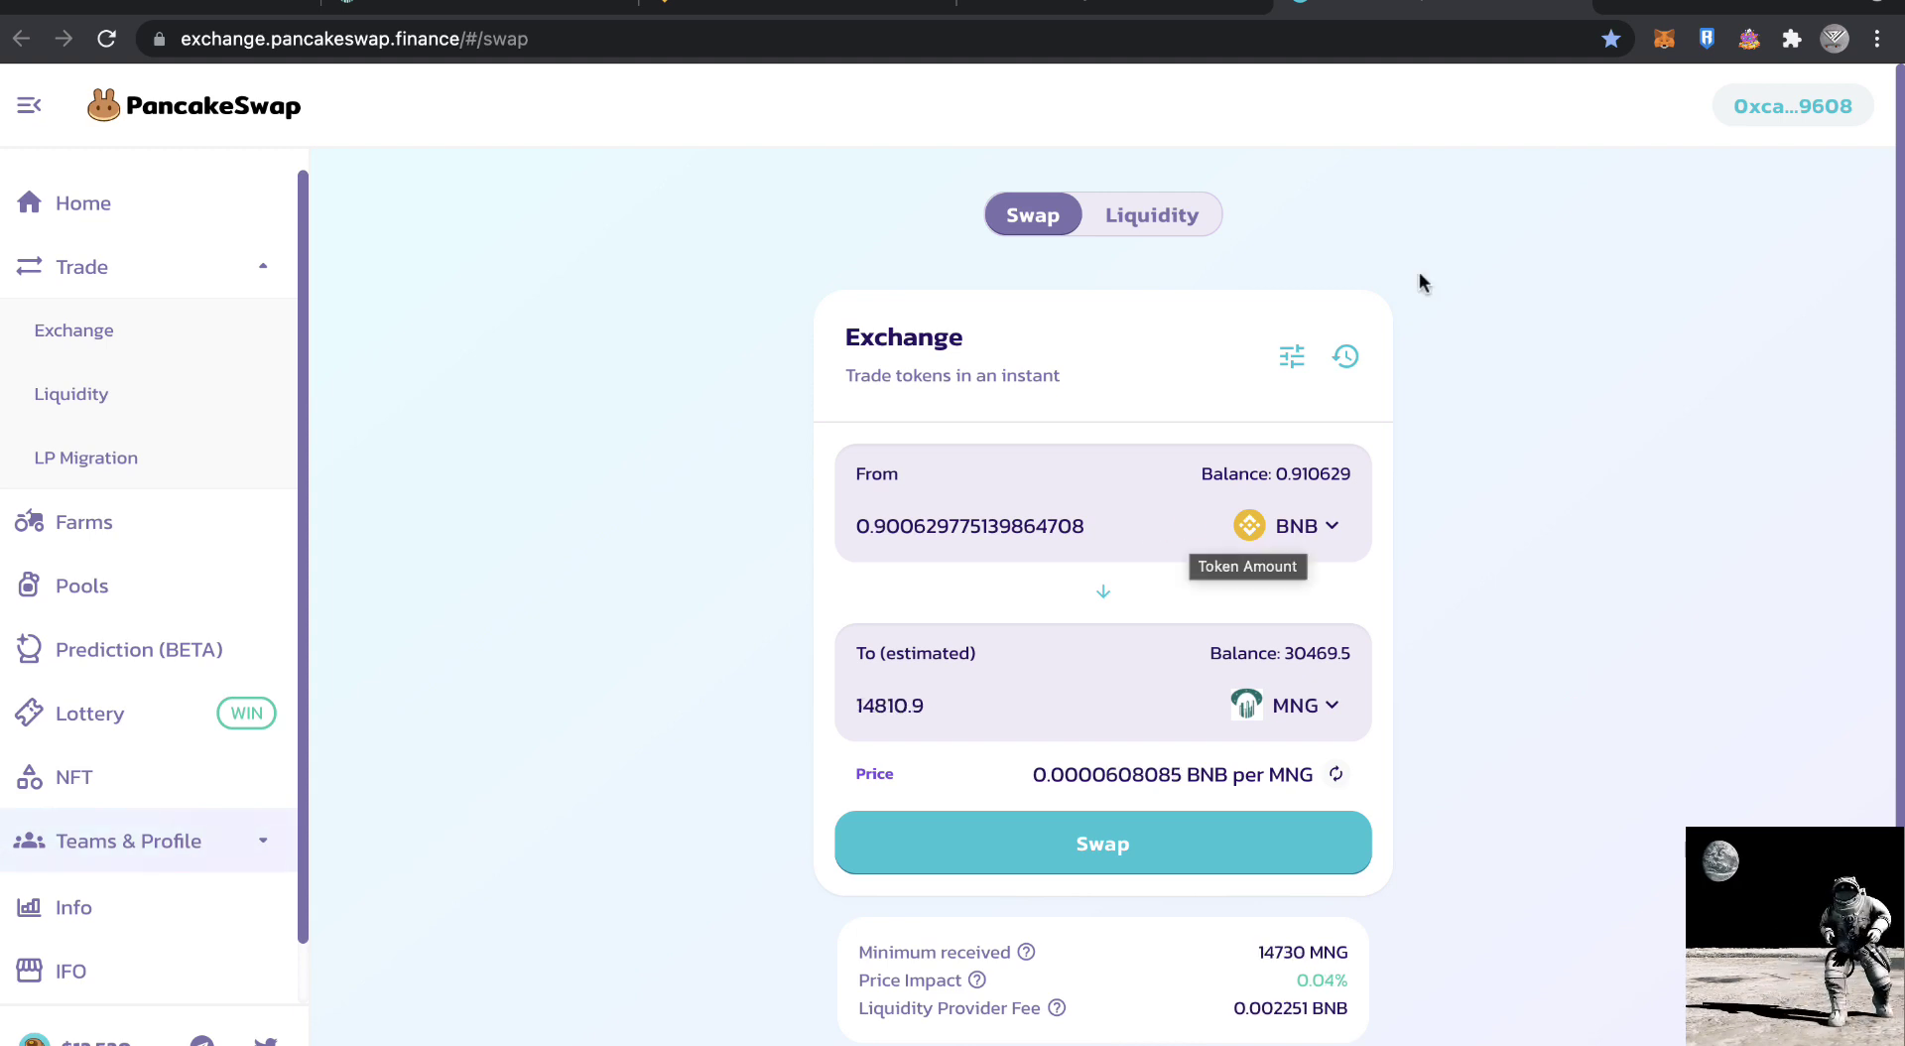
{"action": "left_click", "coordinate": [1663, 39]}
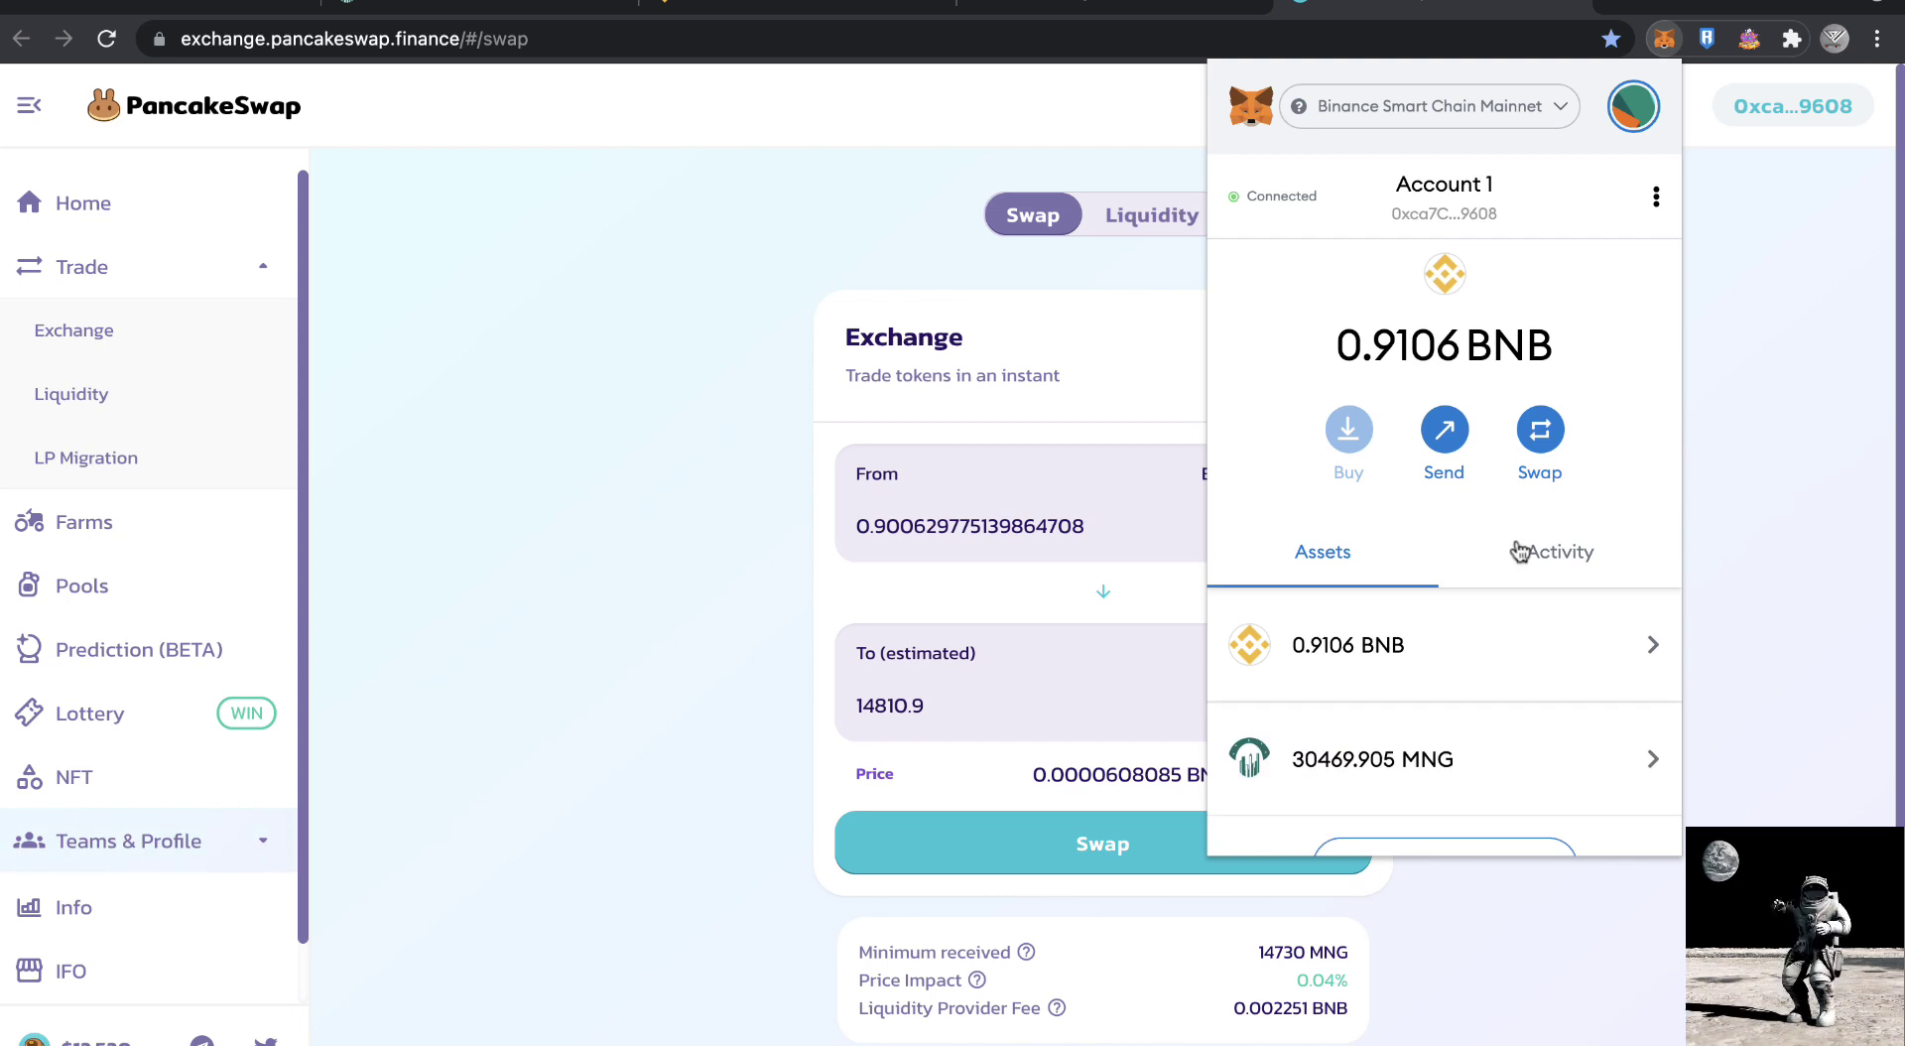
Step: Check the MNG balance in MetaMask, then try to swap 0.900629775139864708 BNB for MNG and dismiss the swap confirmation
{"action": "scroll", "coordinate": [1518, 549], "scroll_direction": "down", "scroll_amount": 1}
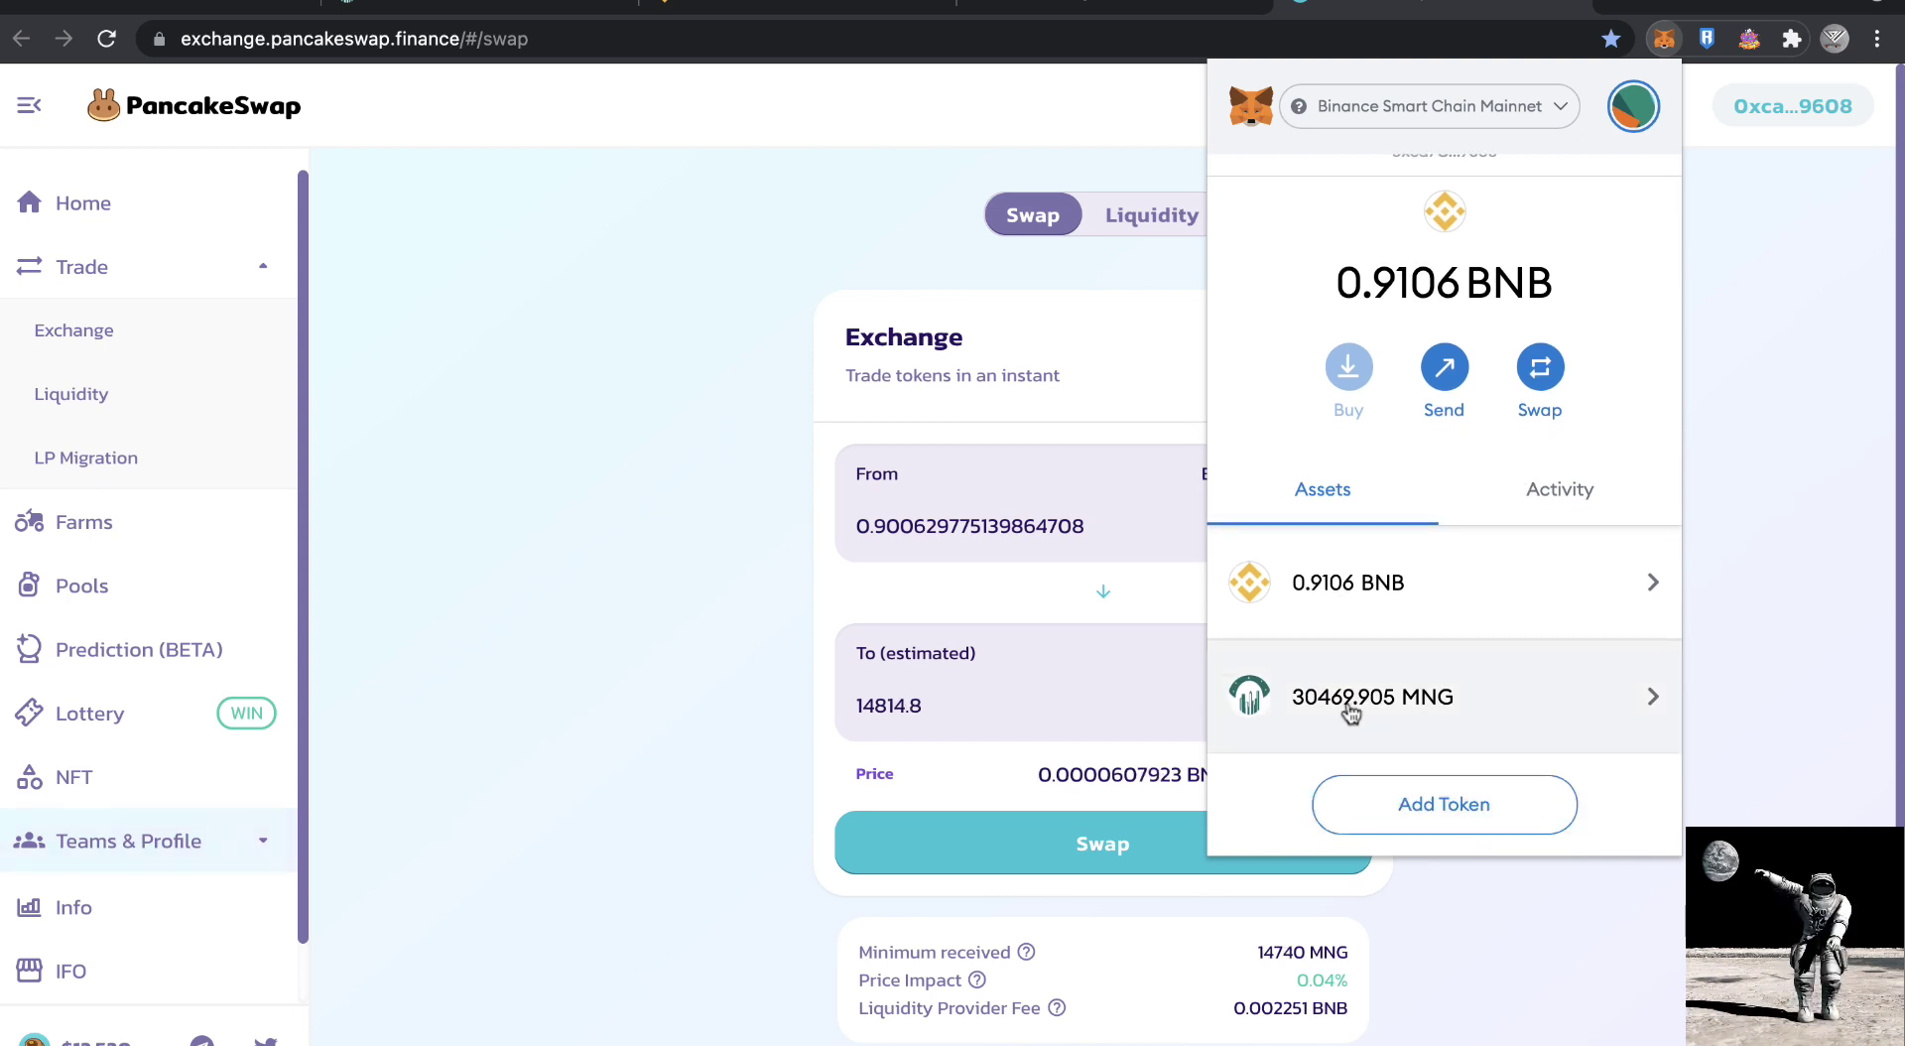
{"action": "left_click", "coordinate": [714, 620]}
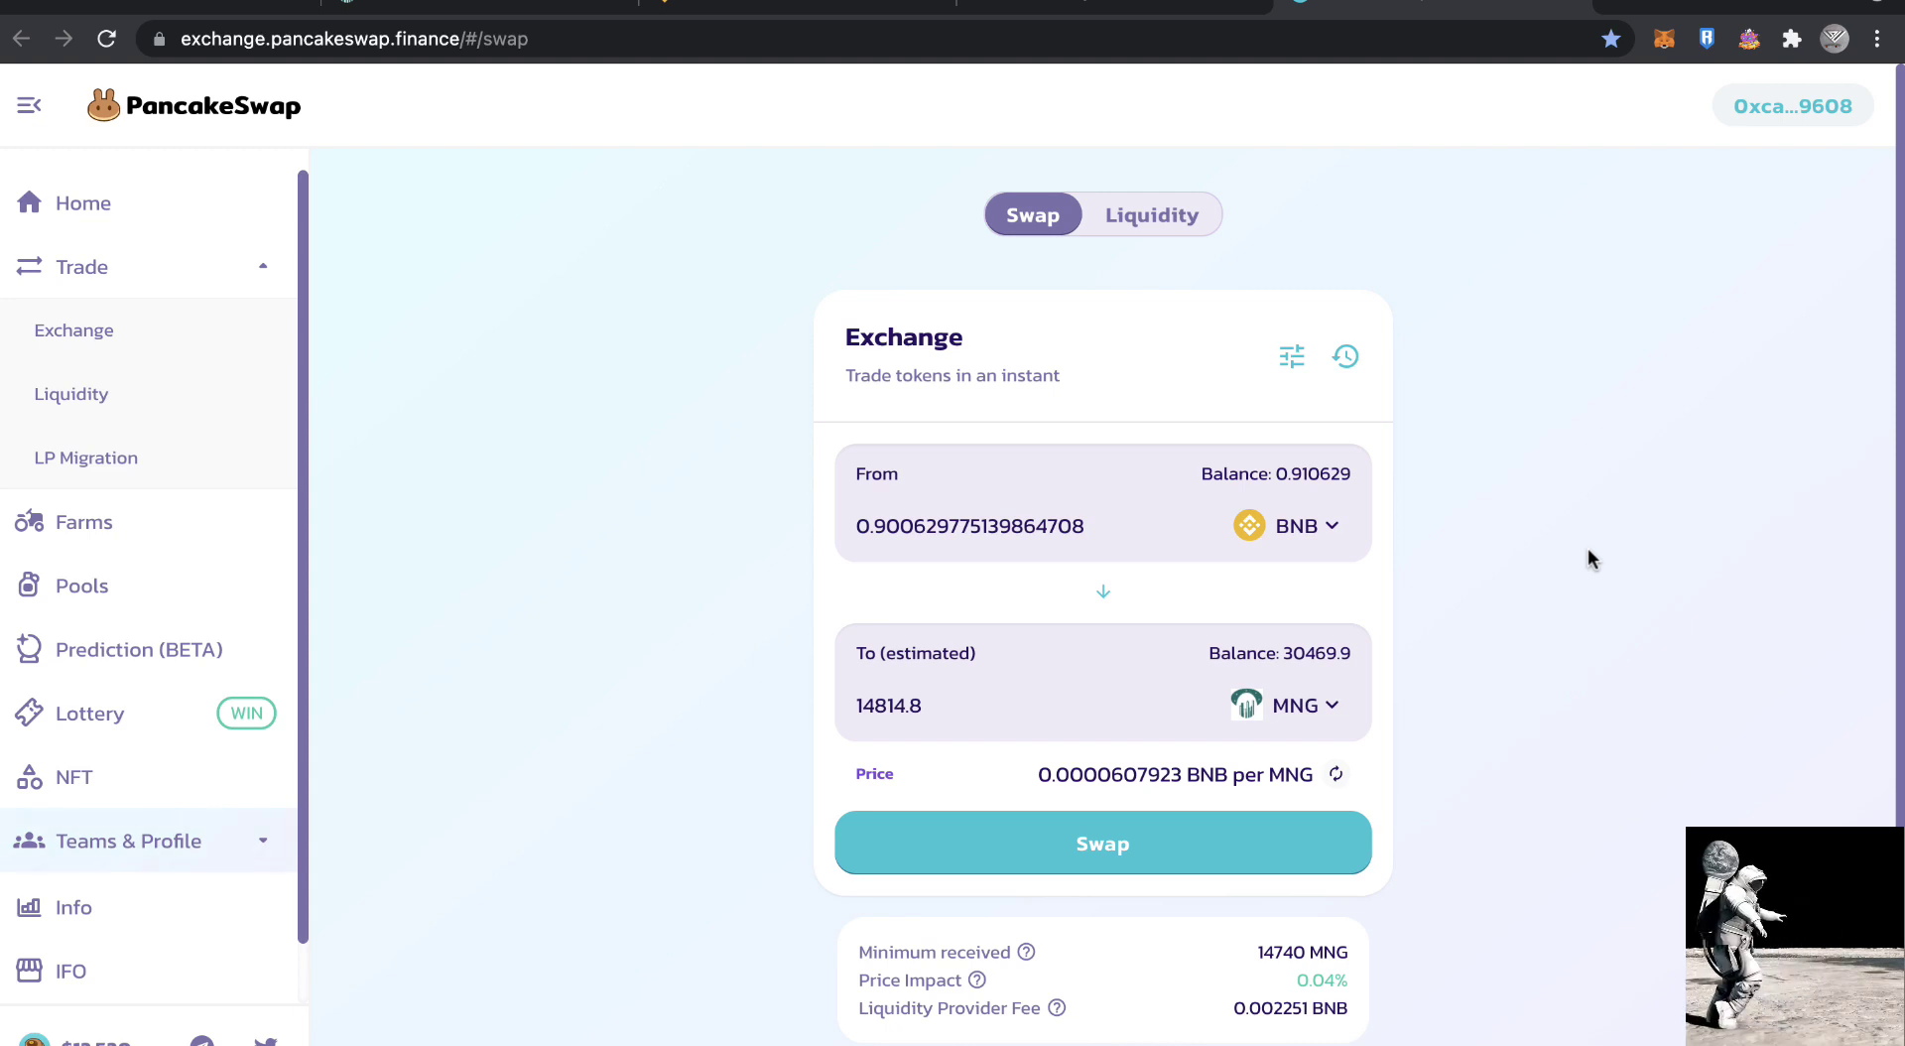
{"action": "left_click", "coordinate": [1190, 859]}
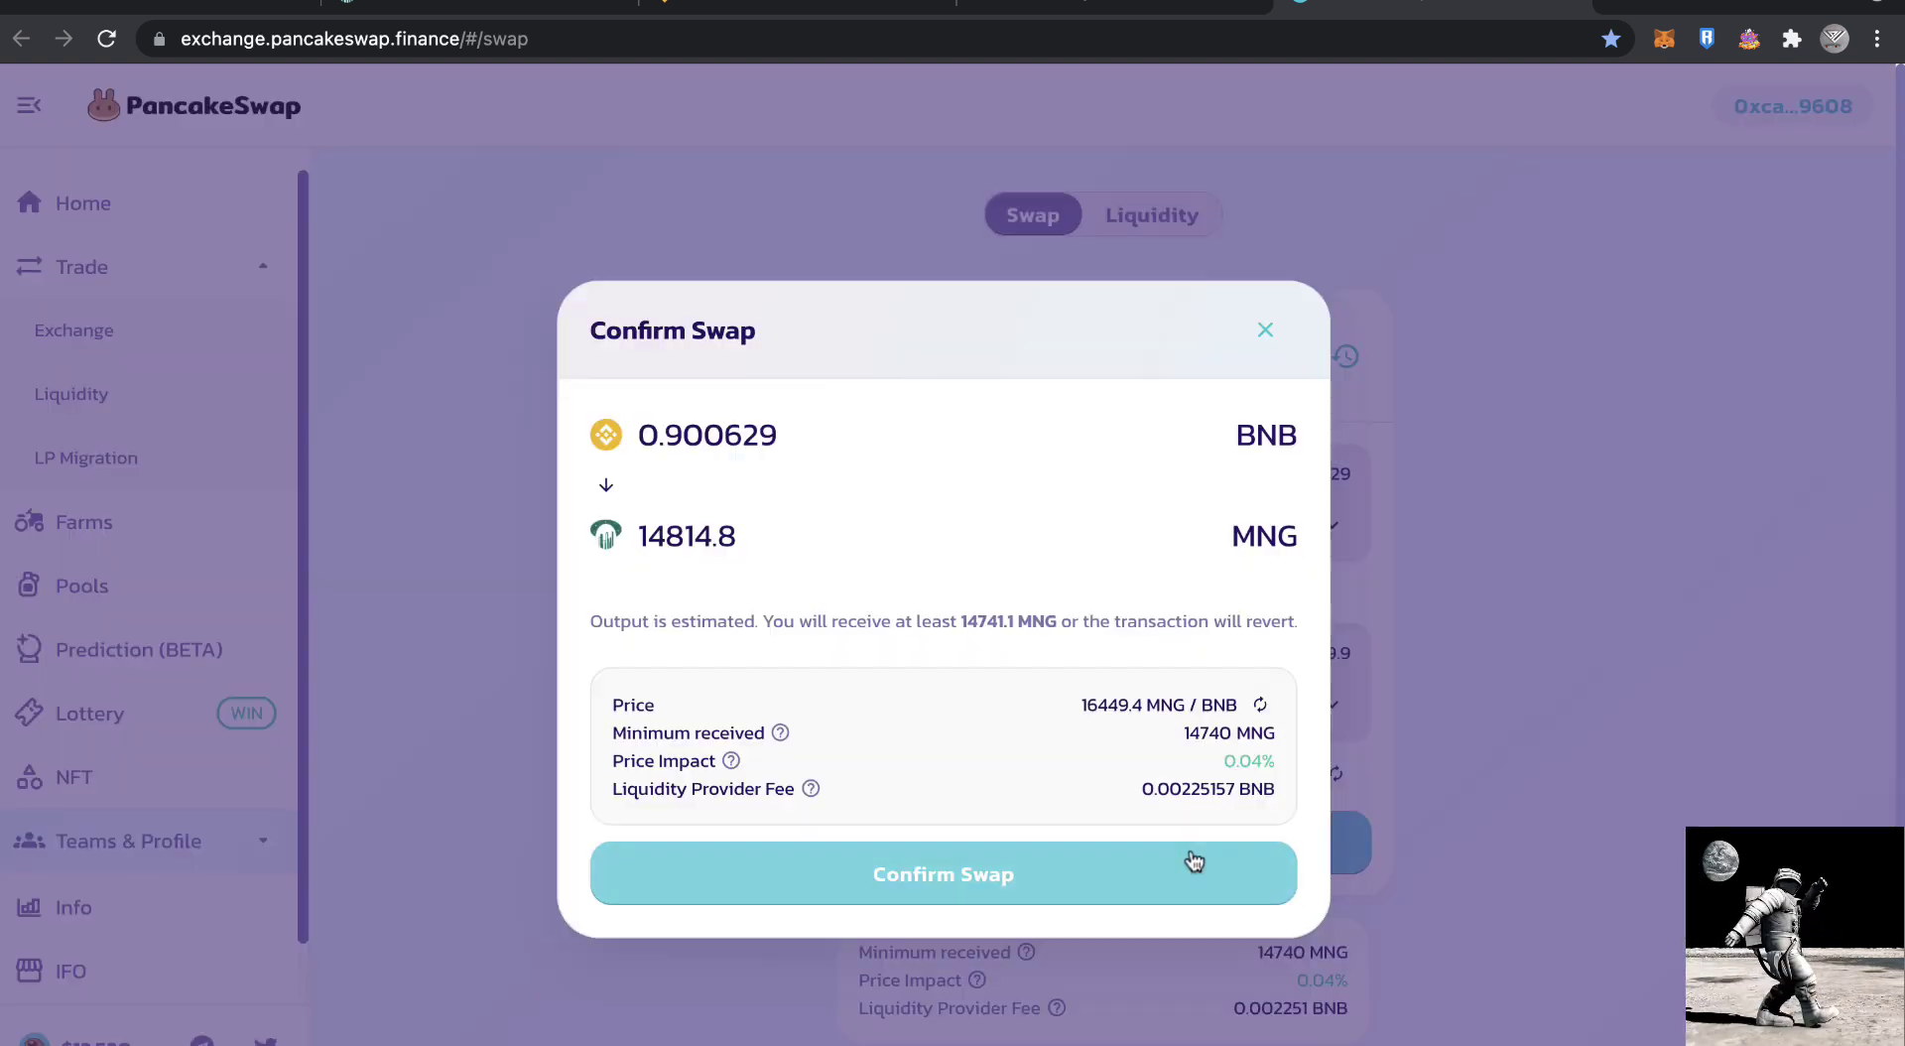
{"action": "left_click", "coordinate": [987, 873]}
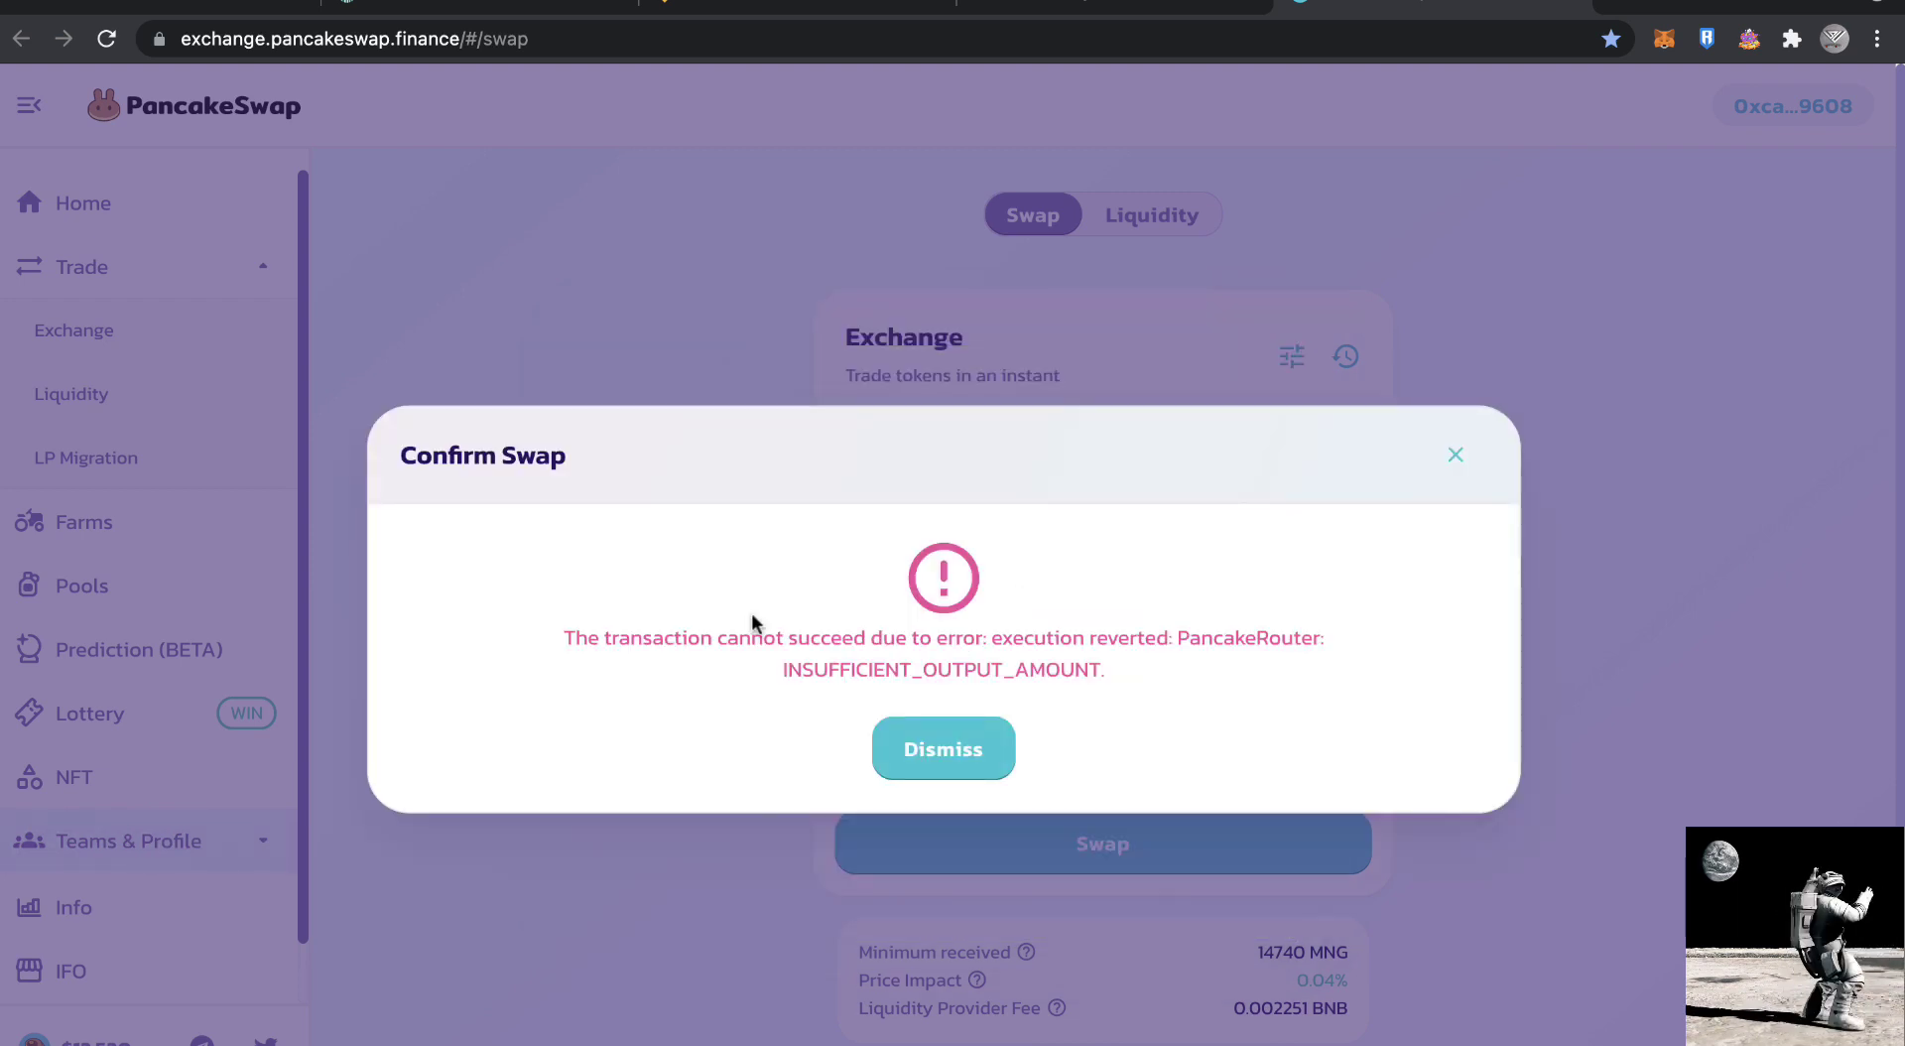
{"action": "left_click_drag", "start_coordinate": [562, 637], "coordinate": [1096, 693]}
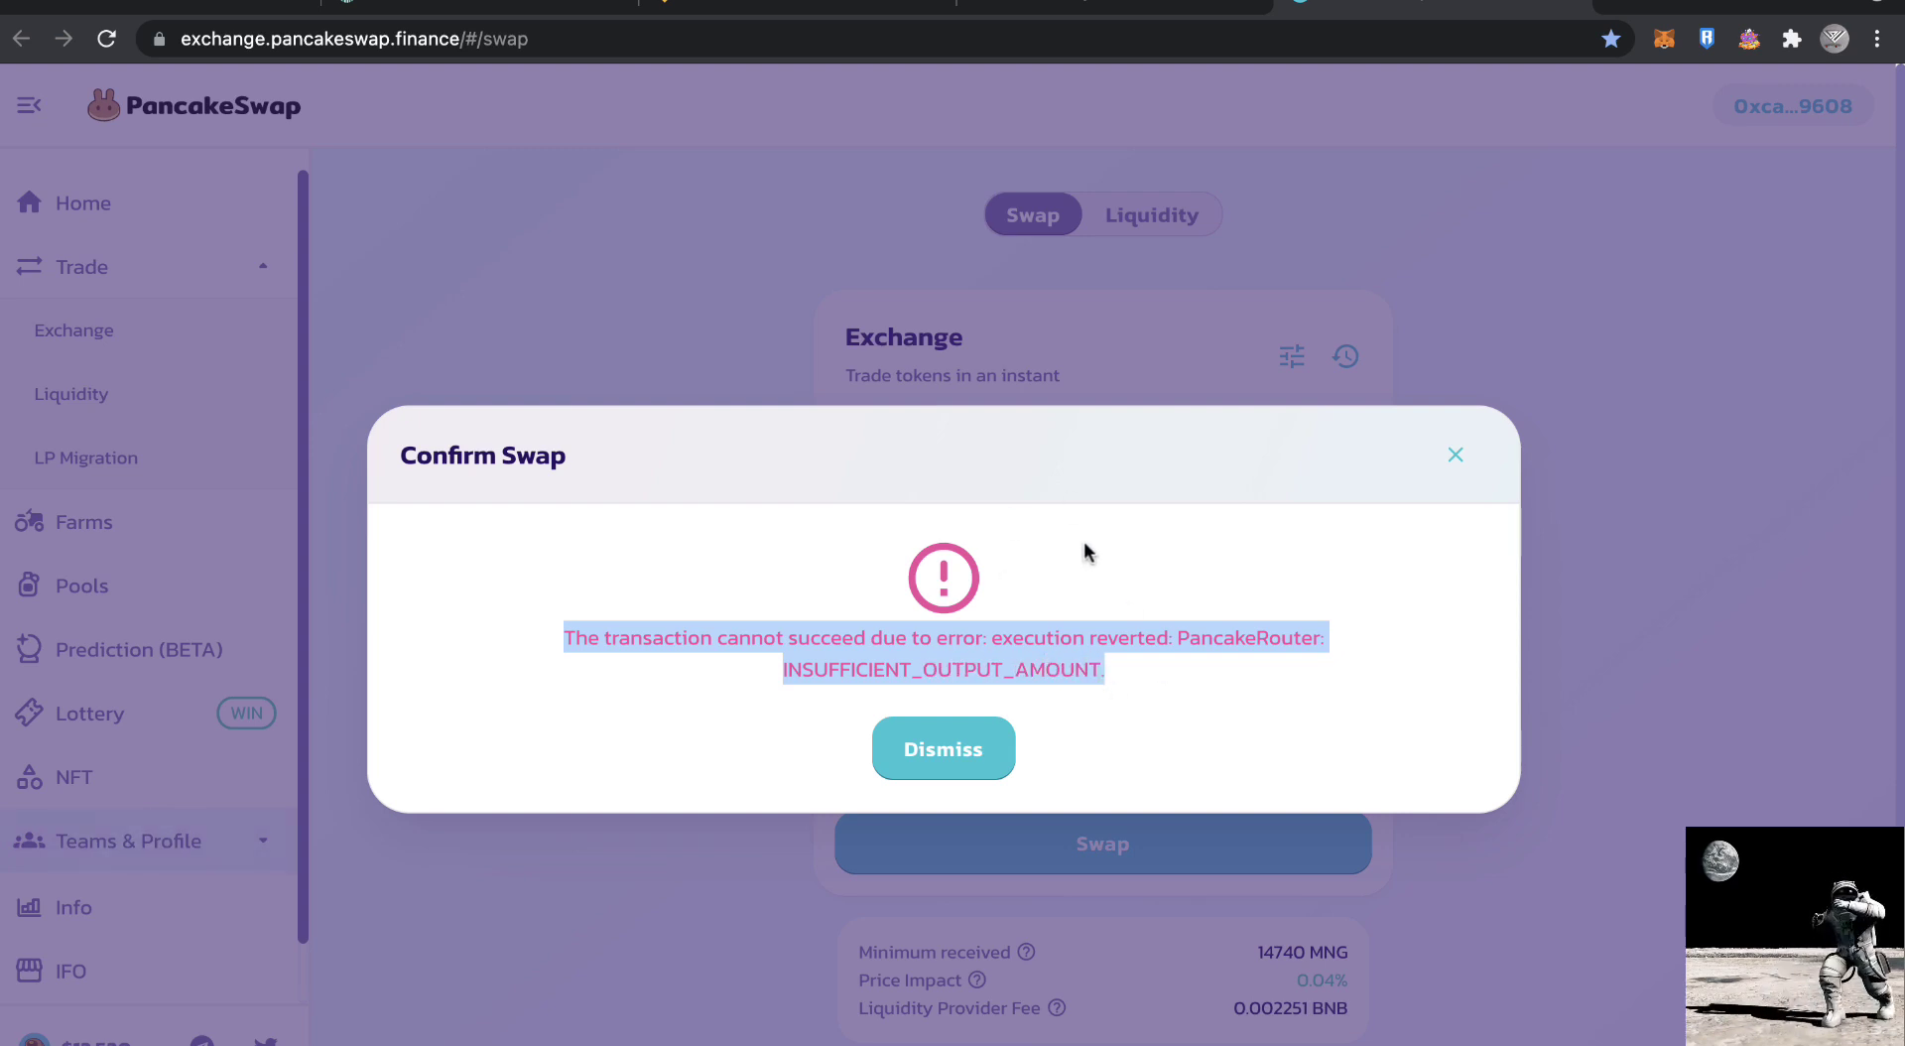
{"action": "left_click", "coordinate": [964, 746]}
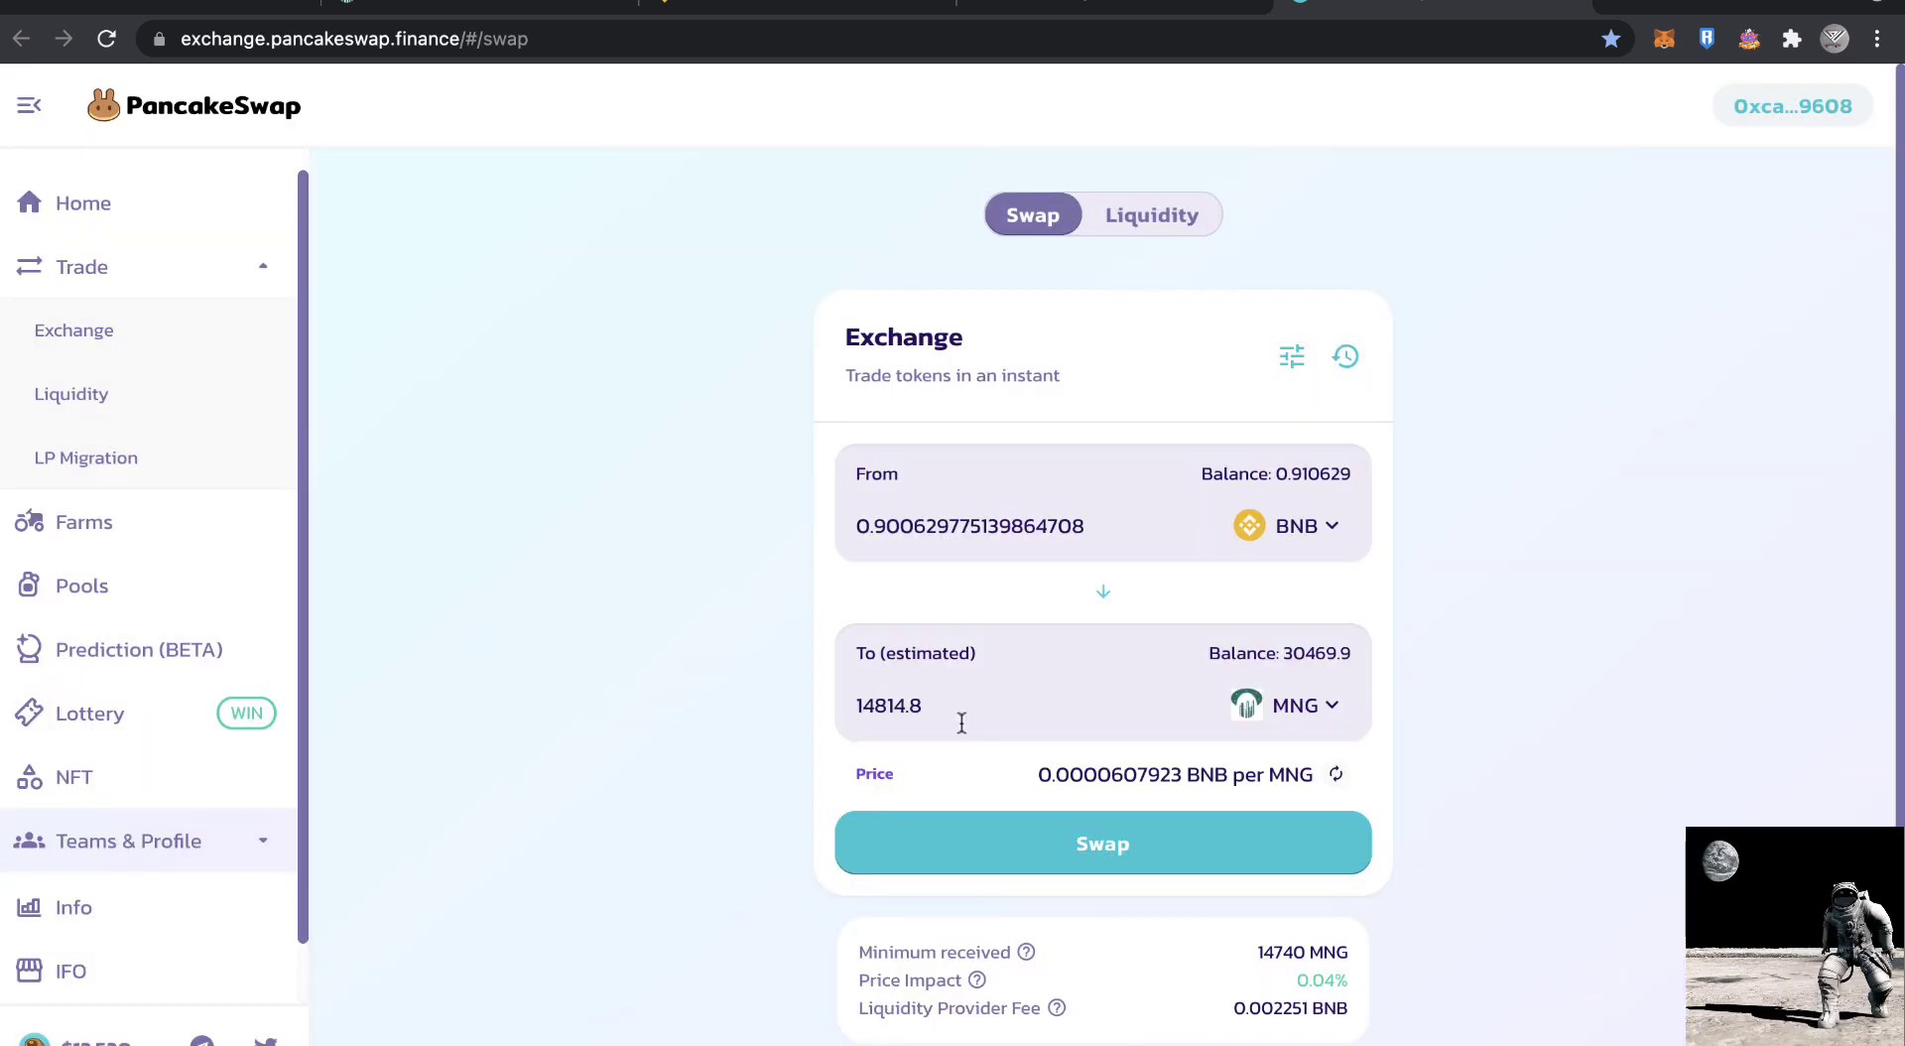
Step: Set the amount of MNG to receive in the swap to 1480
{"action": "left_click", "coordinate": [894, 705]}
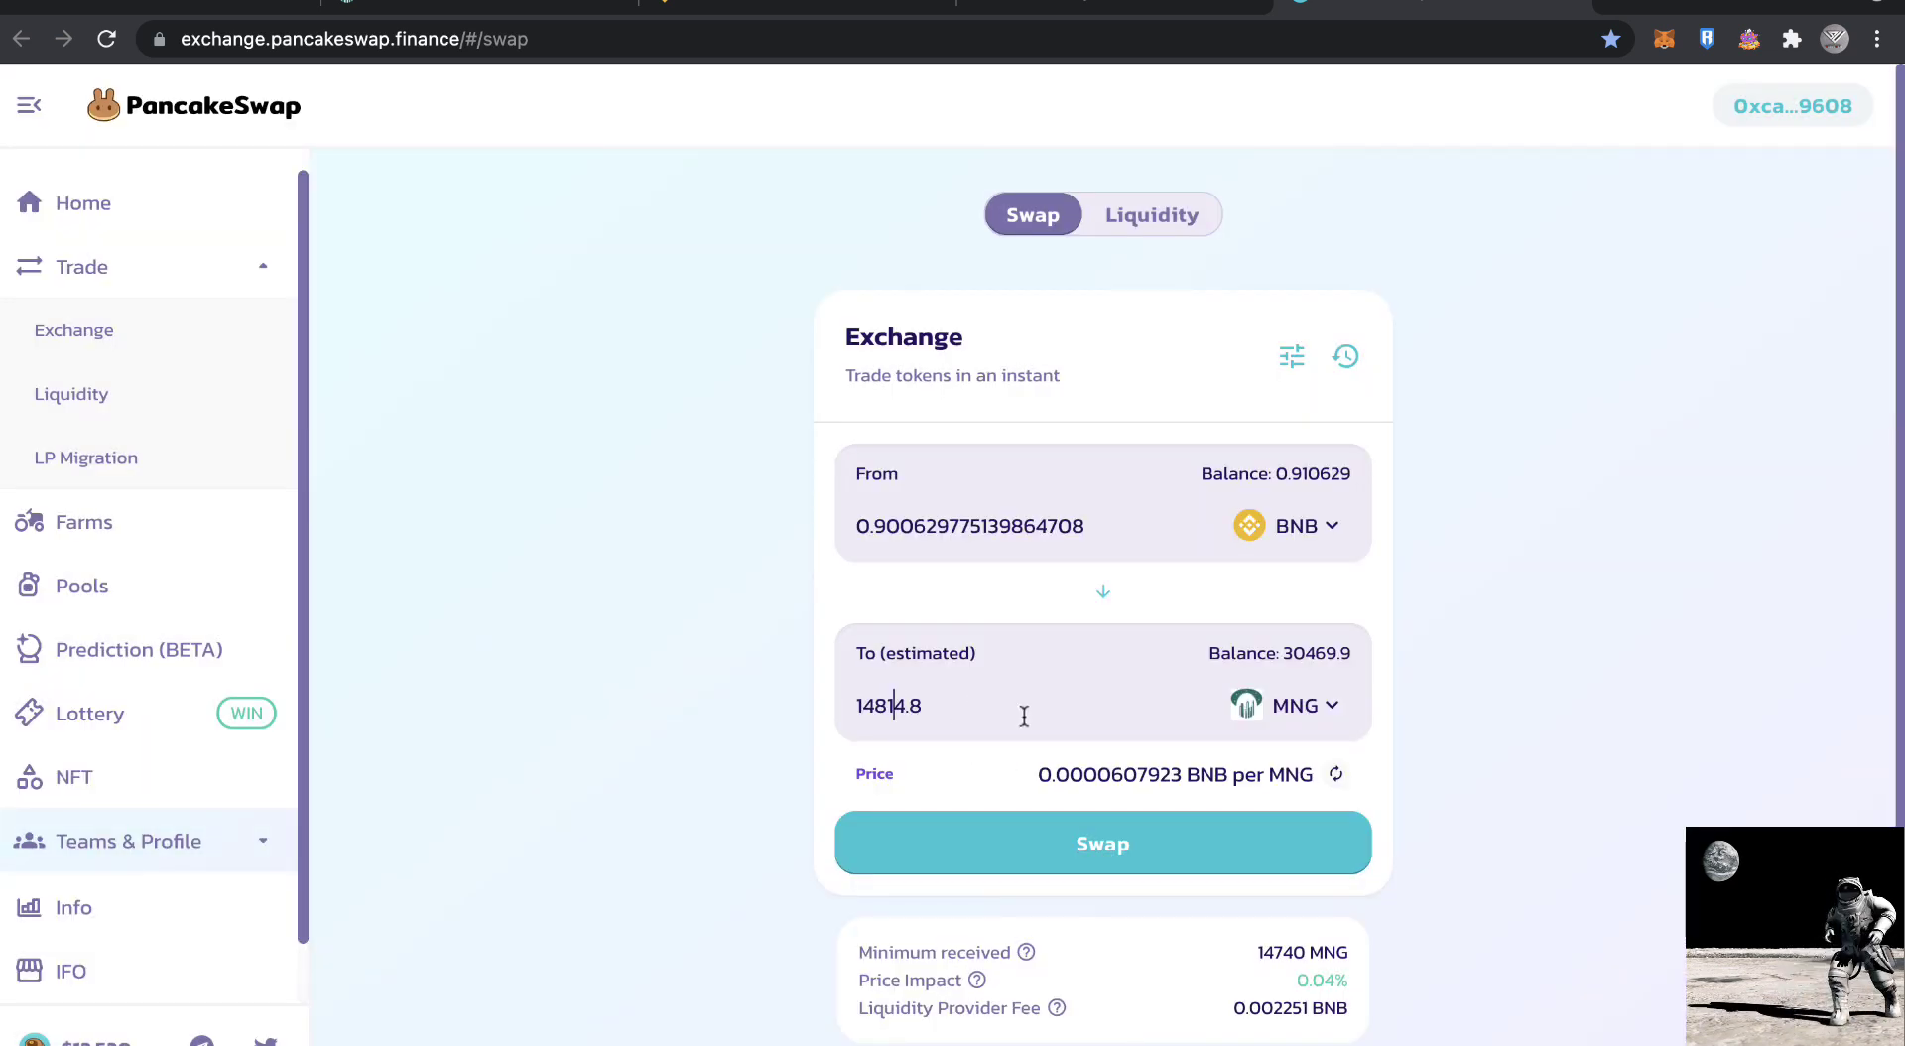
{"action": "key", "text": "Delete"}
{"action": "key", "text": "Delete"}
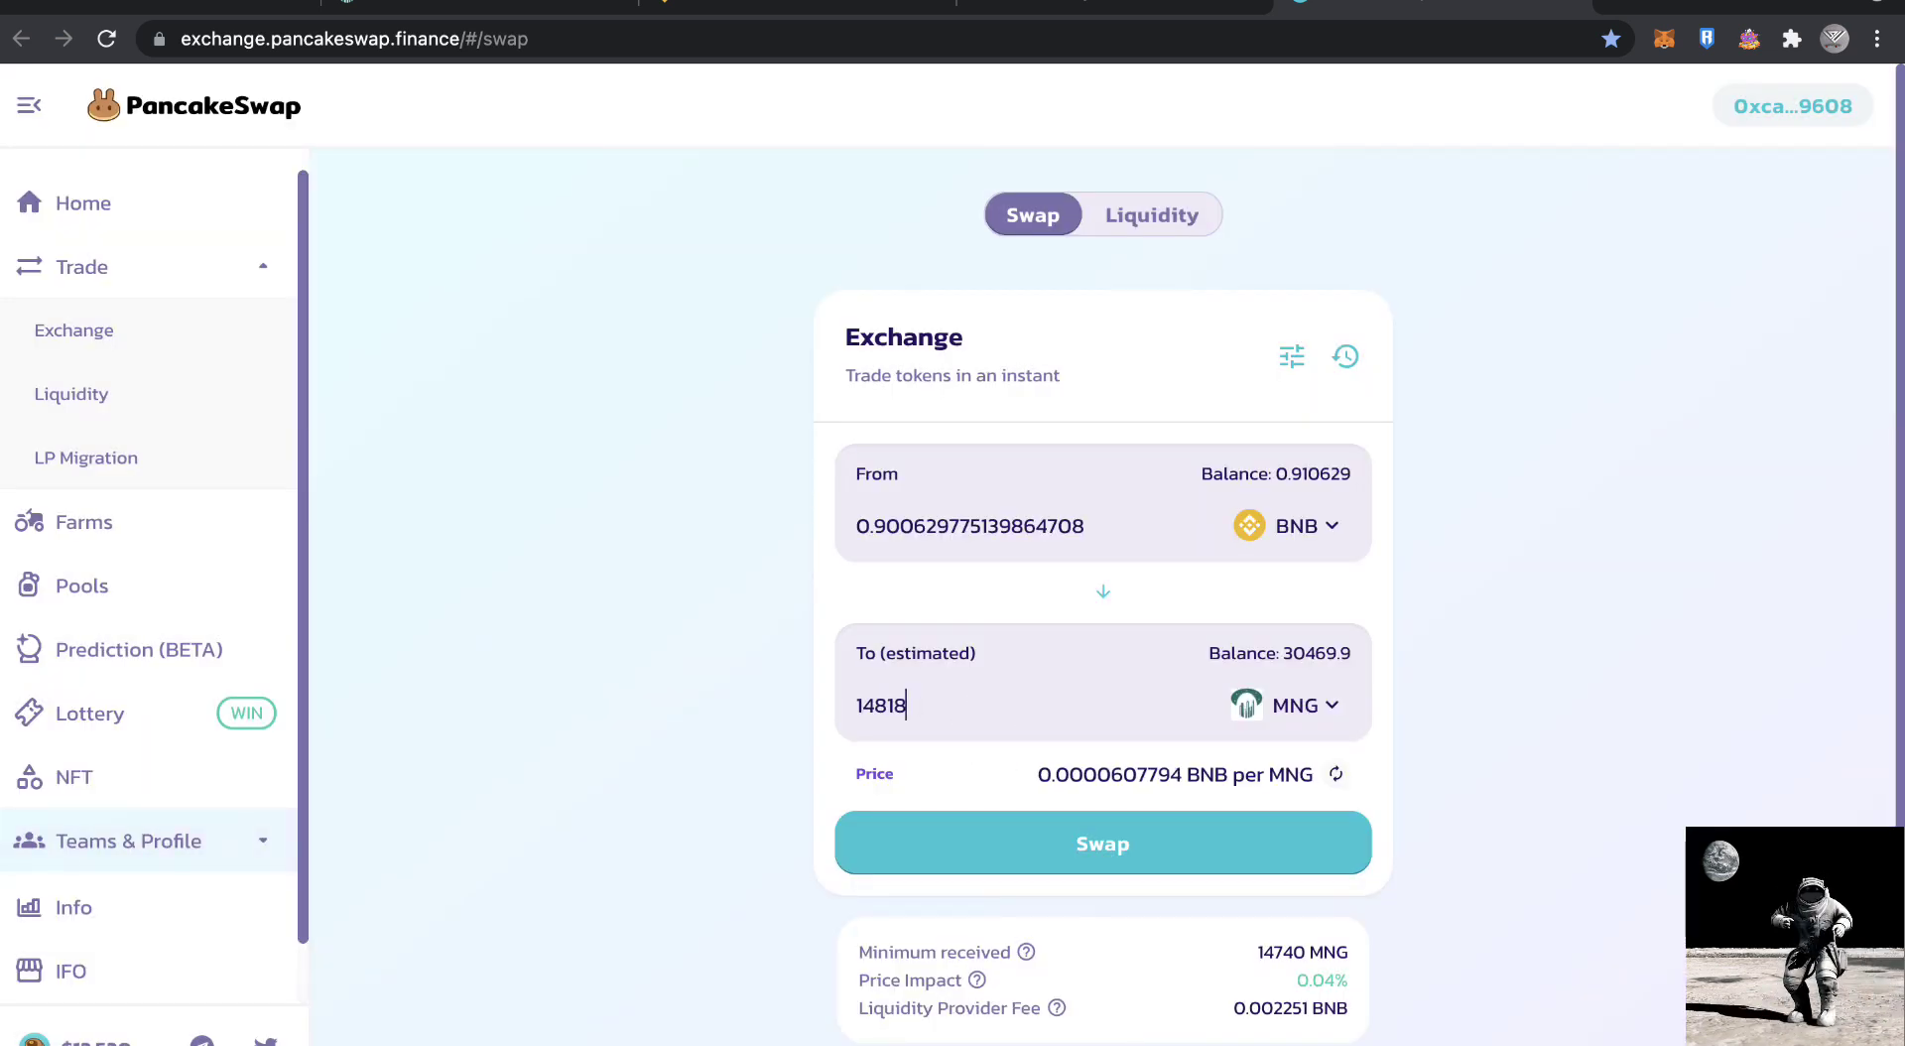
{"action": "key", "text": "BackSpace"}
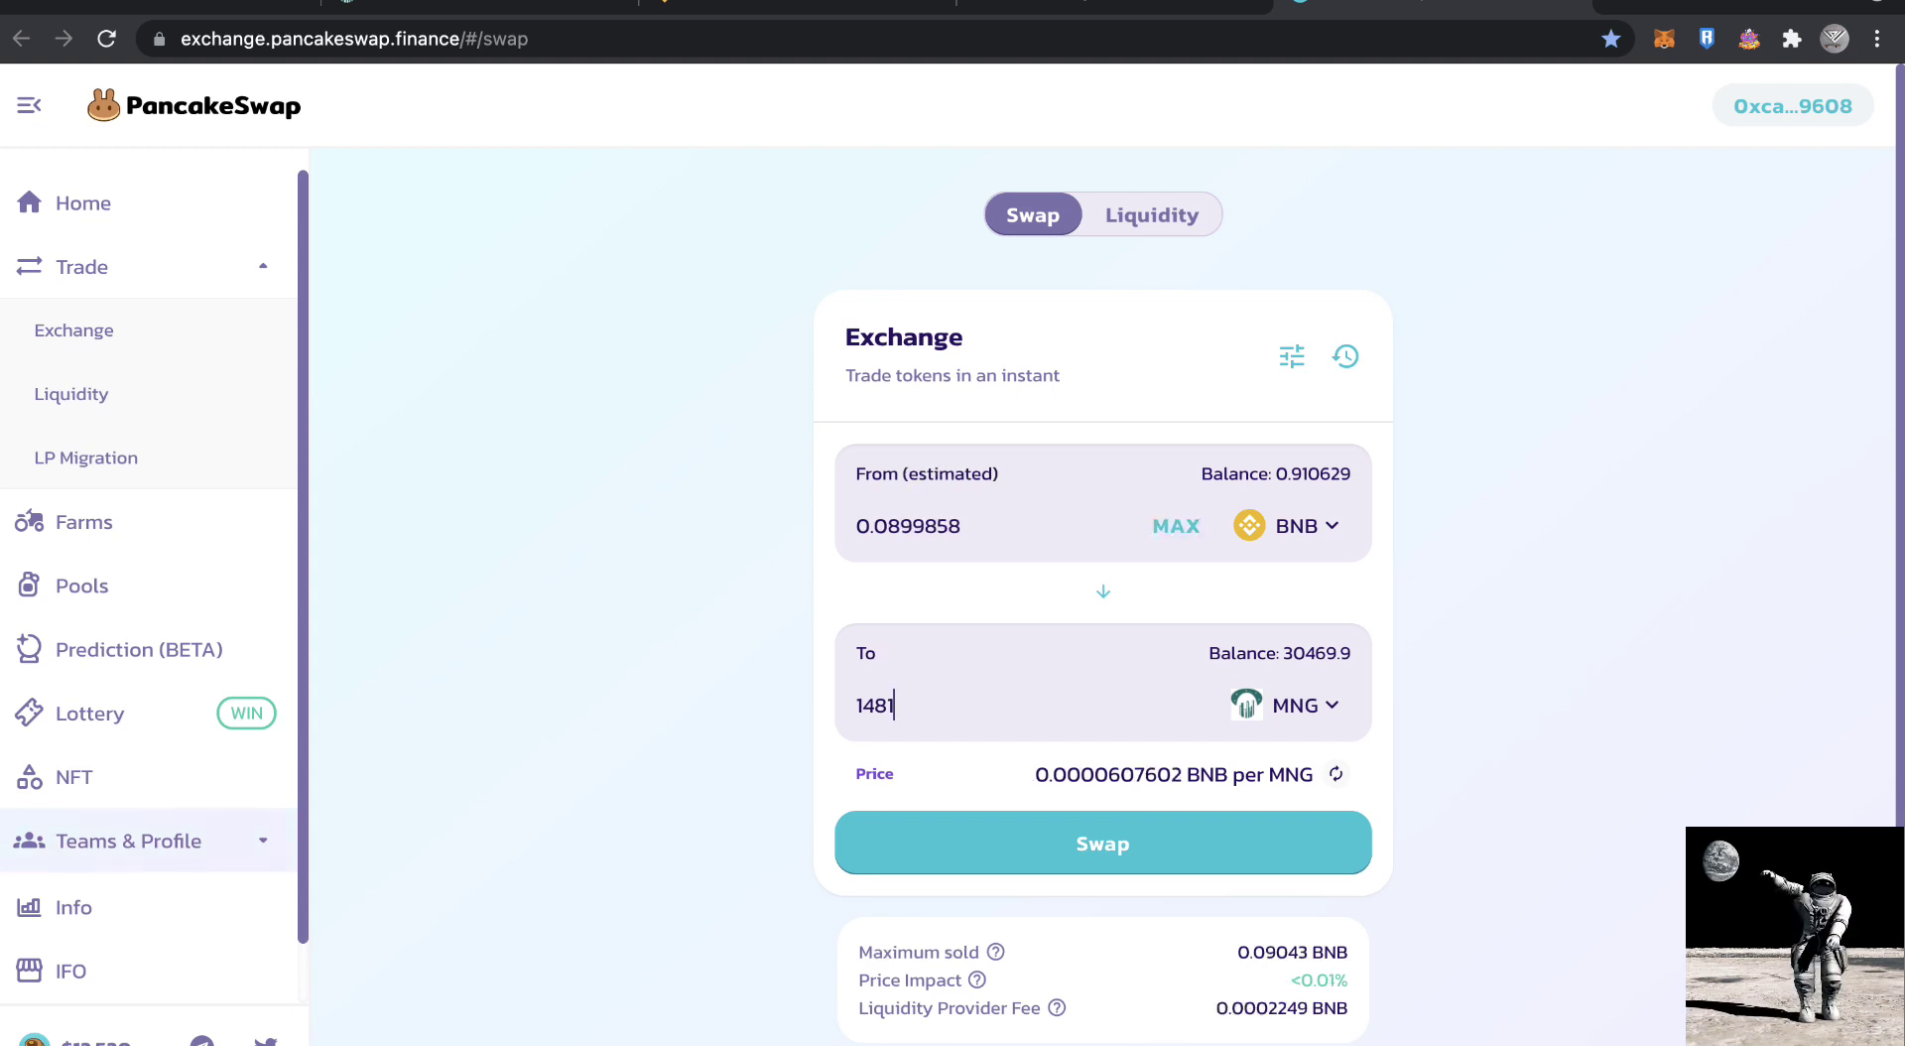
{"action": "key", "text": "BackSpace"}
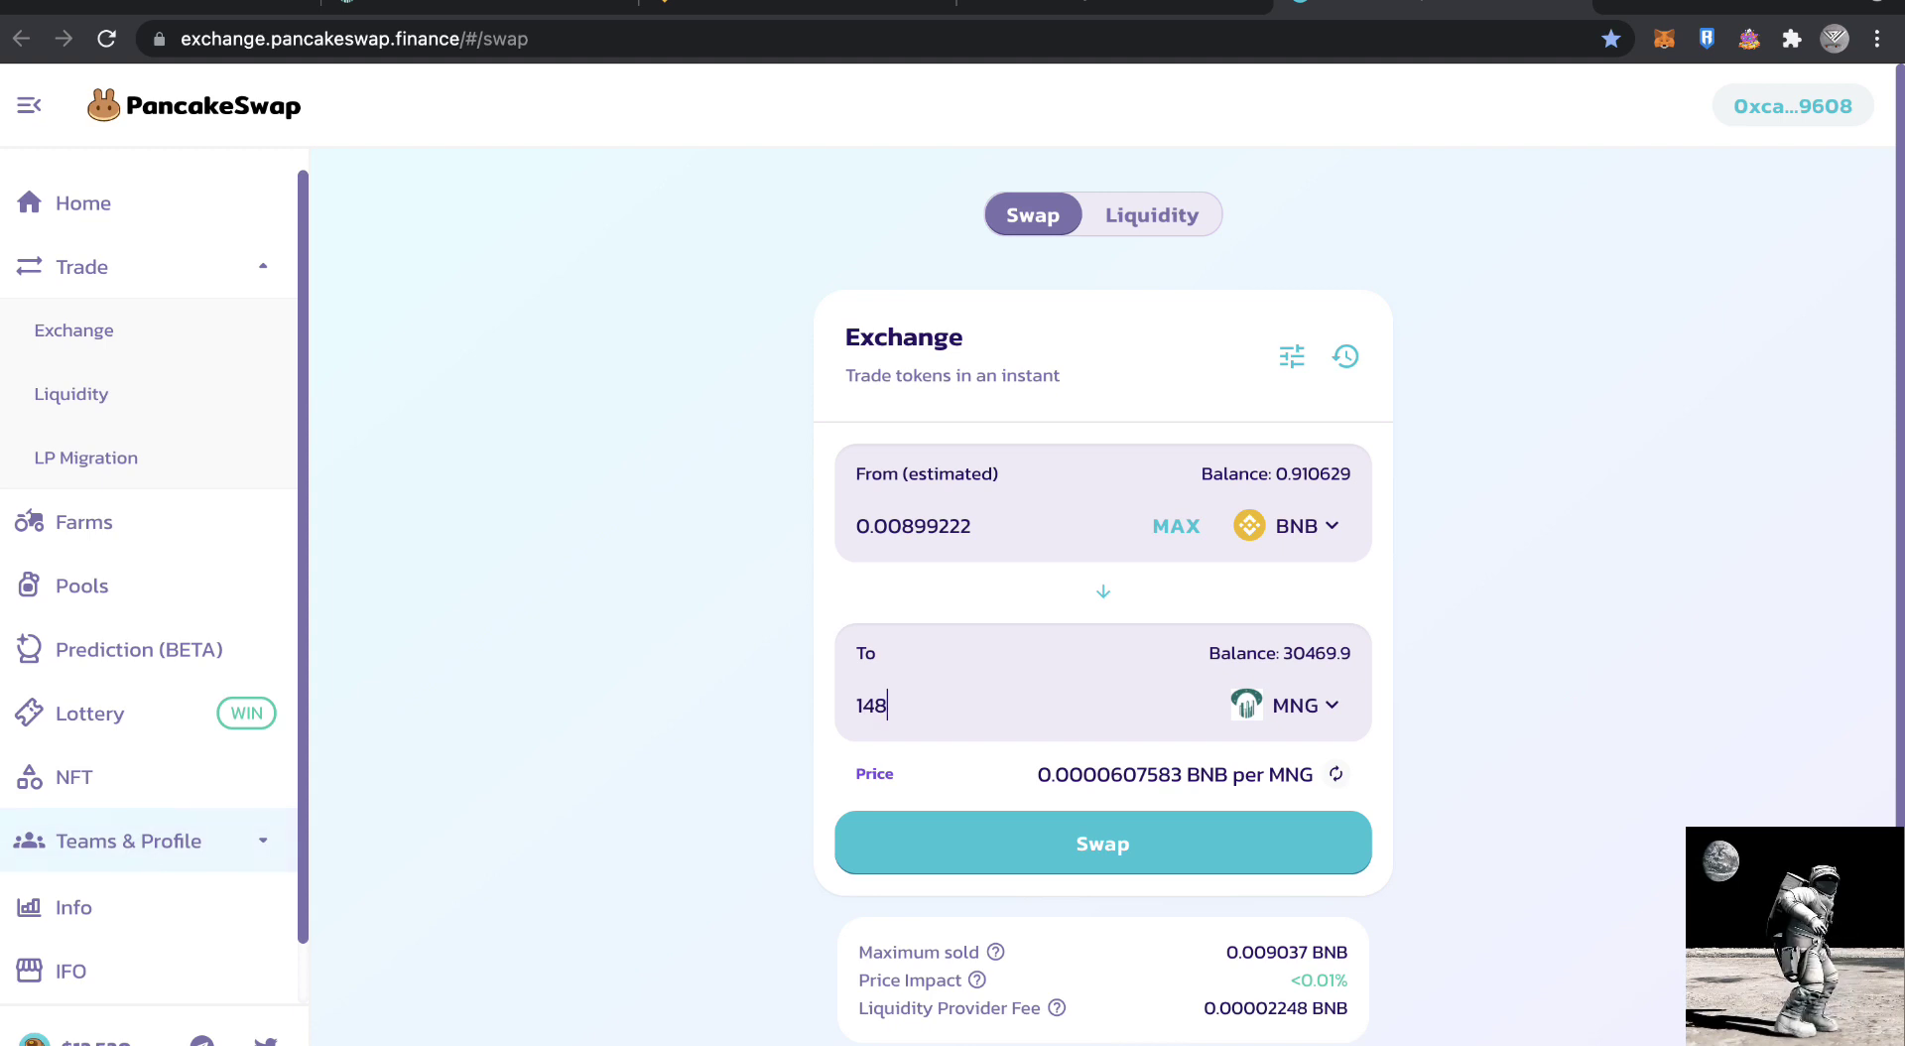
{"action": "type", "text": "0"}
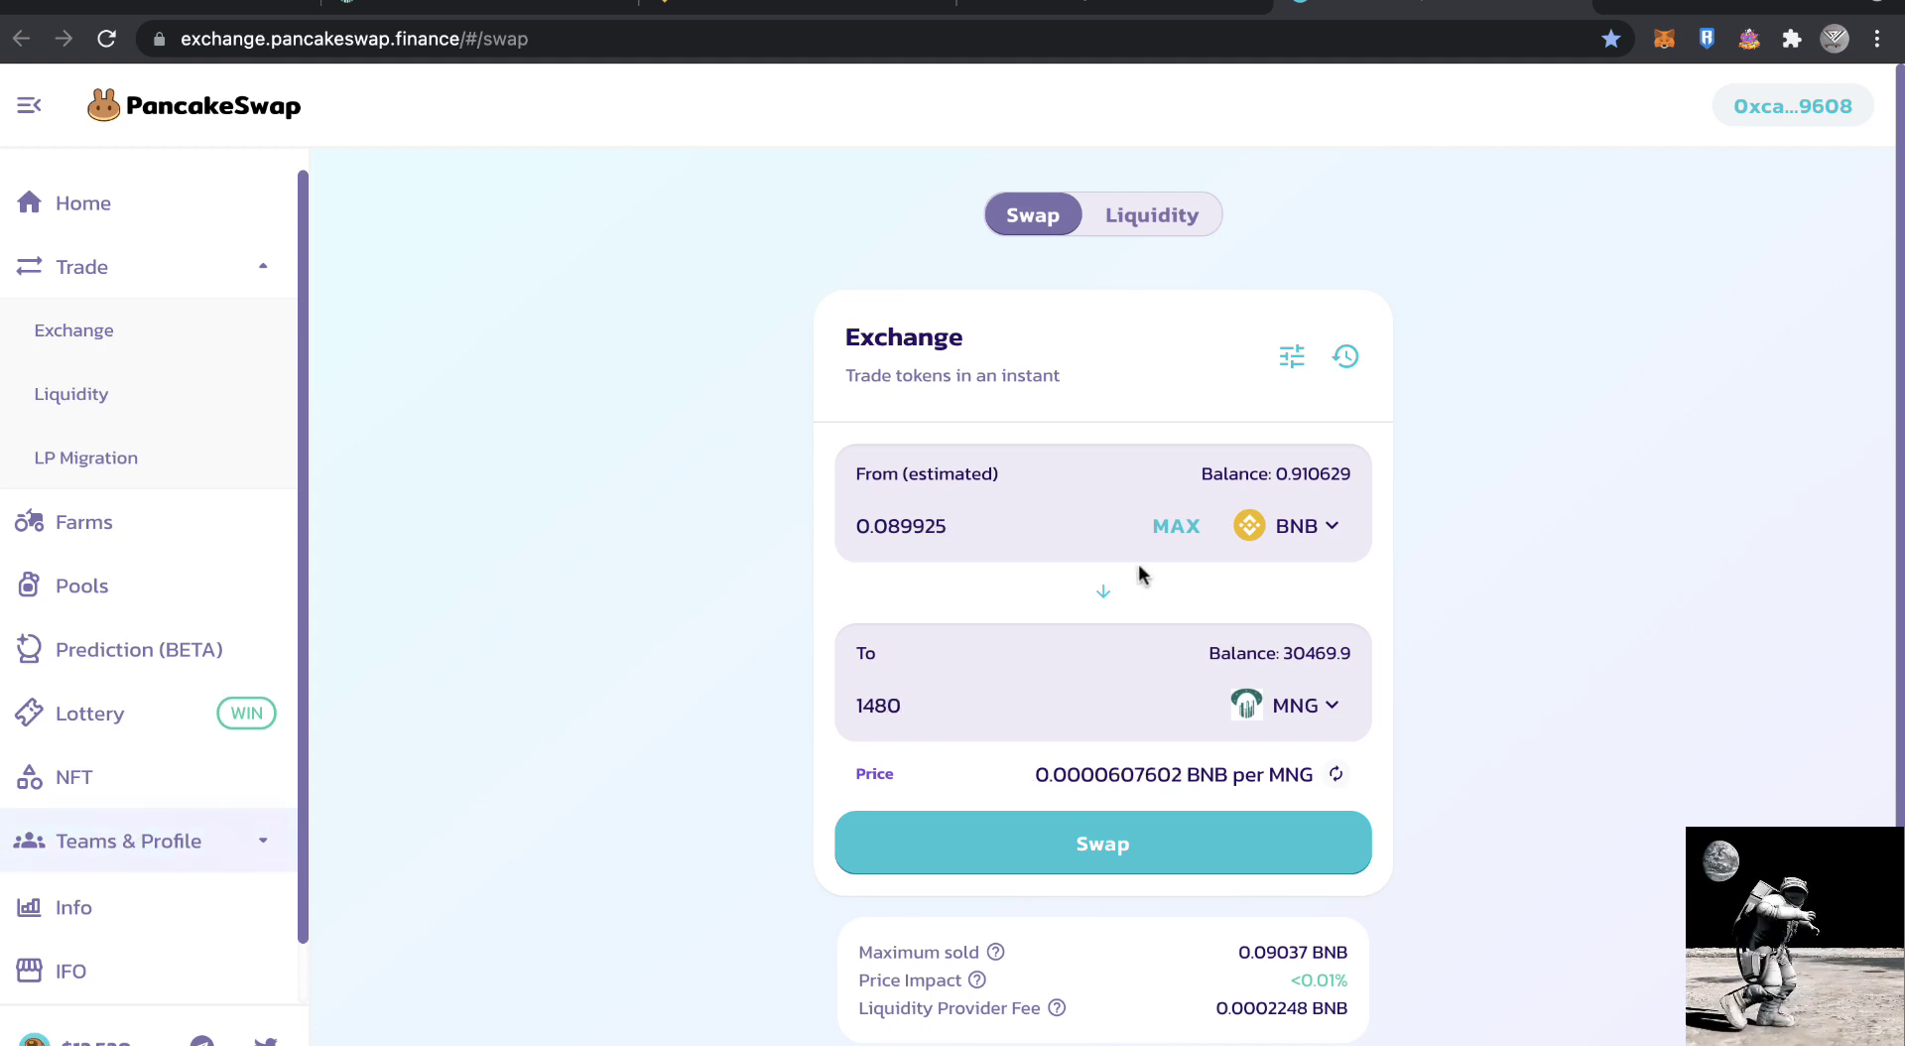
Step: Reset the swap to the maximum available BNB and round the amount to receive to 14800 MNG
{"action": "left_click", "coordinate": [1181, 528]}
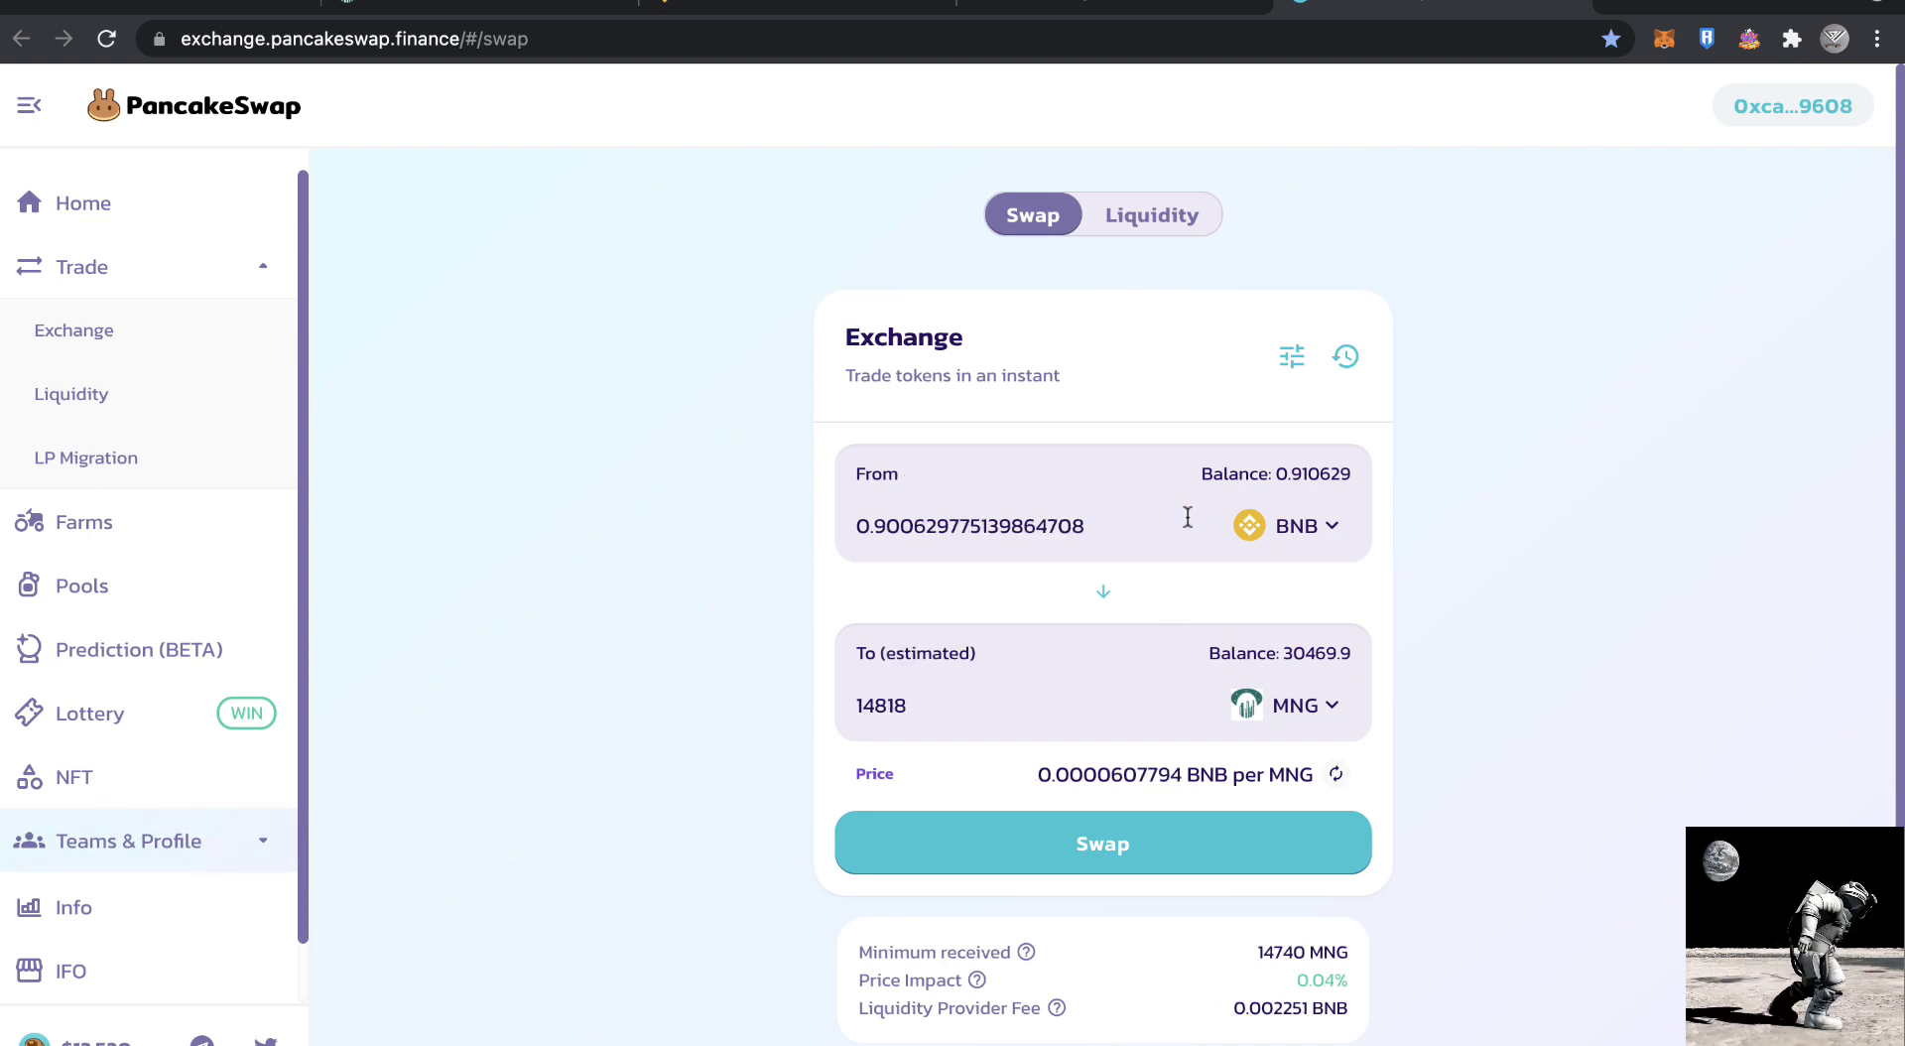
{"action": "left_click_drag", "start_coordinate": [886, 706], "coordinate": [914, 707]}
{"action": "type", "text": "00"}
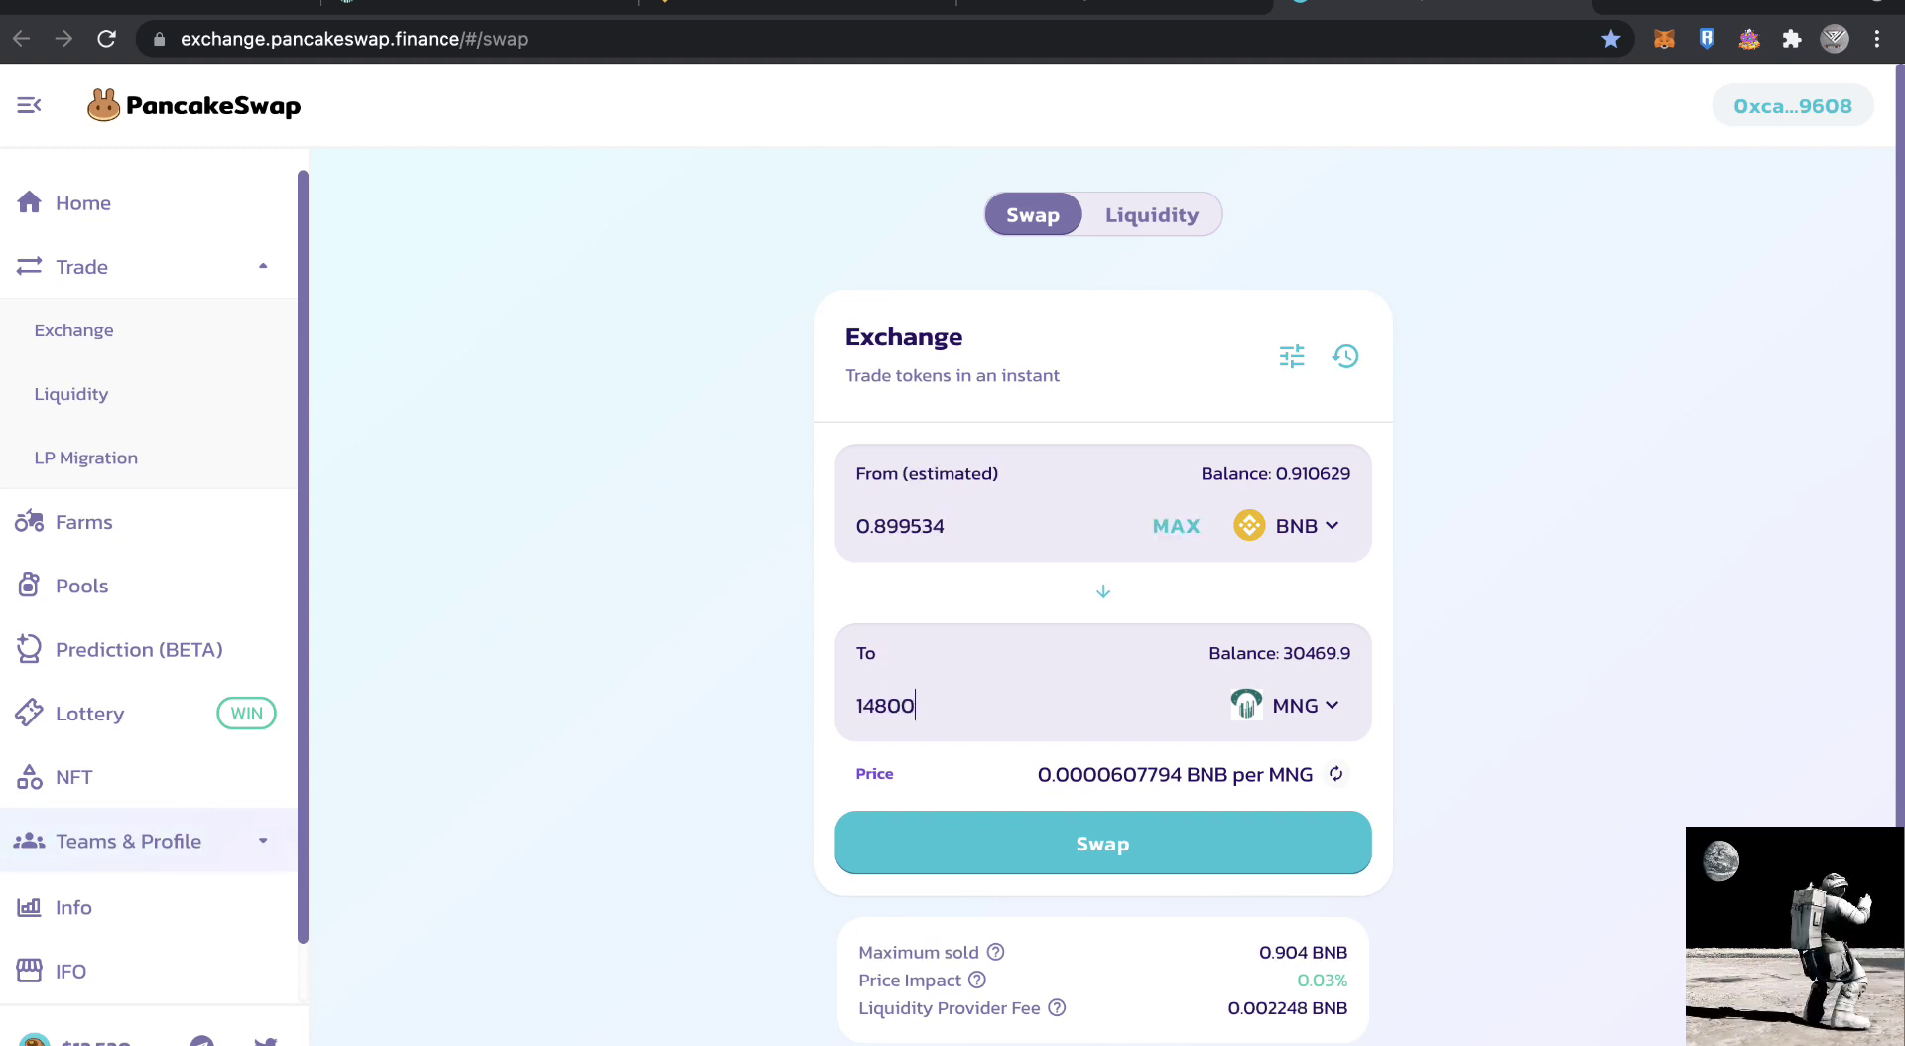
Step: Submit the swap of BNB for 14800 MNG, approve the transaction in MetaMask and close the submission notice
{"action": "left_click", "coordinate": [1051, 863]}
{"action": "left_click", "coordinate": [1051, 864]}
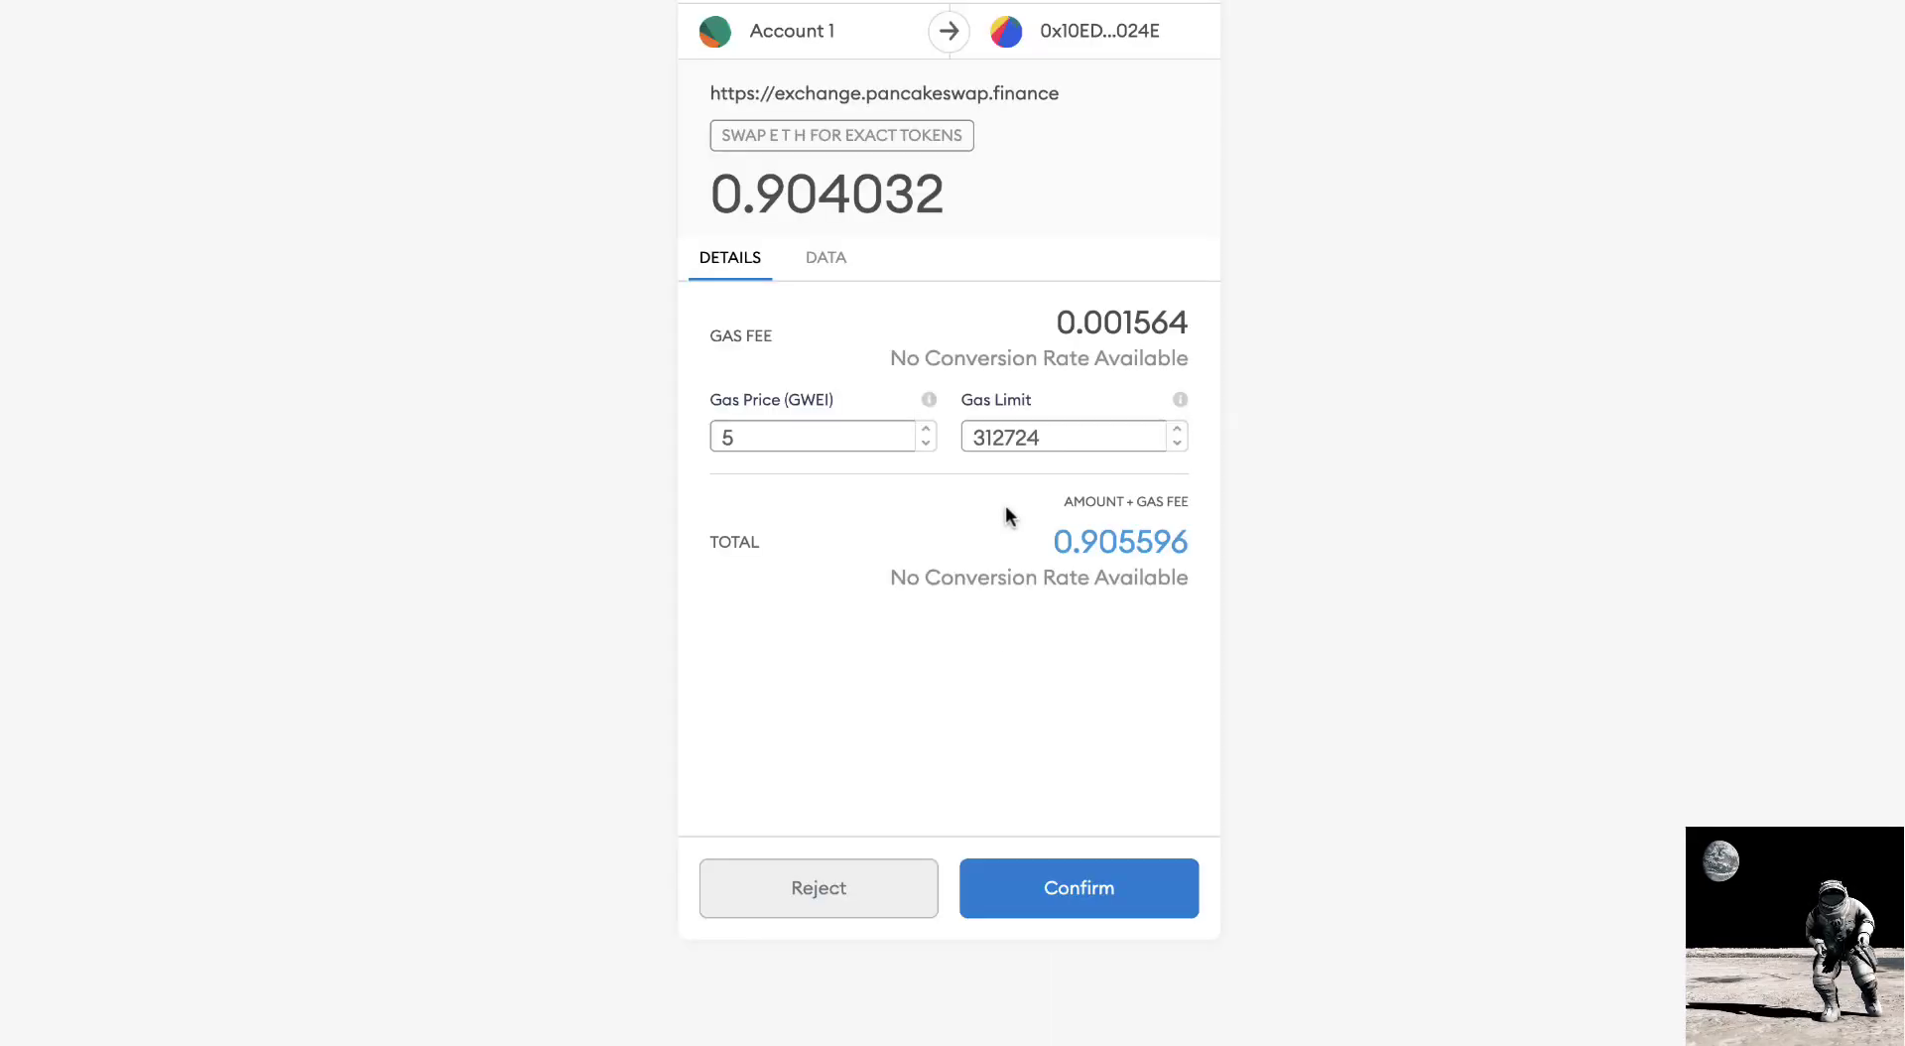
{"action": "left_click", "coordinate": [1074, 890]}
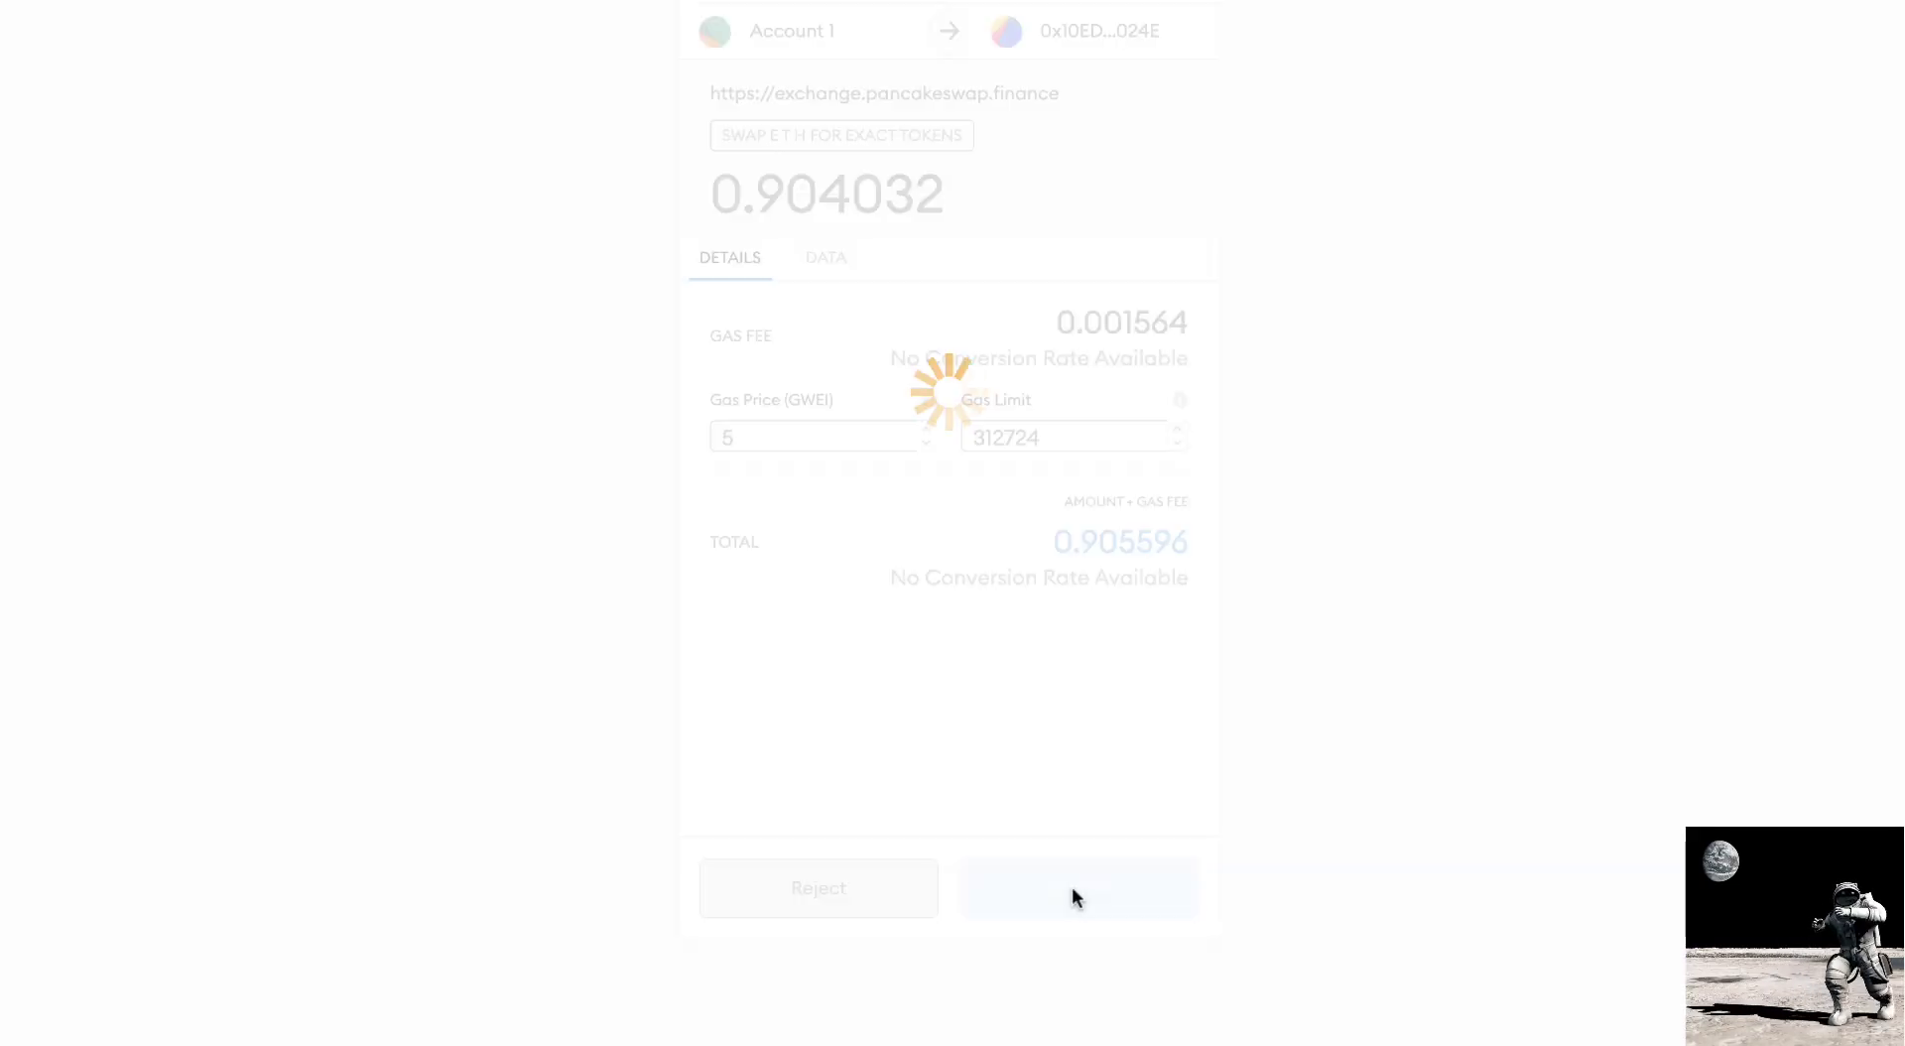
{"action": "left_click", "coordinate": [923, 861]}
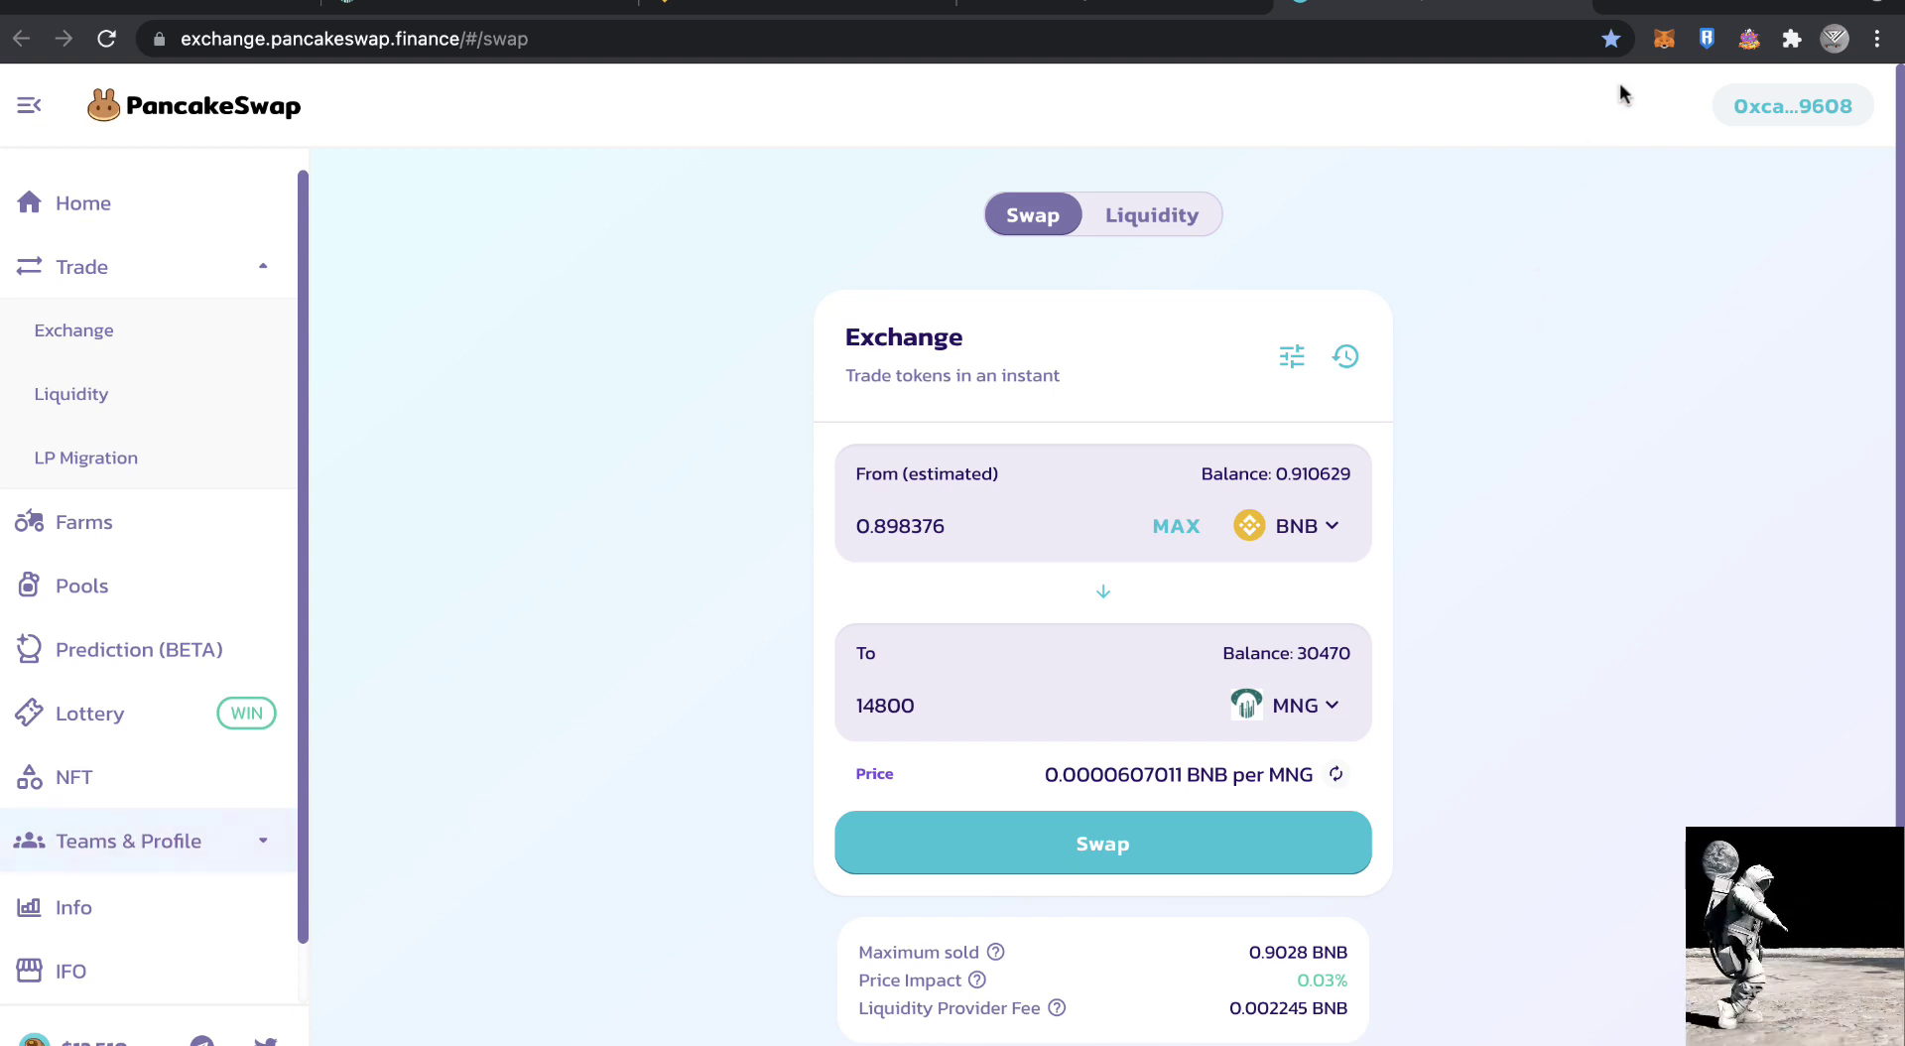
Step: Check the swap transaction in MetaMask's activity and the wallet's BNB and MNG balances, and close the wallet
{"action": "left_click", "coordinate": [1663, 39]}
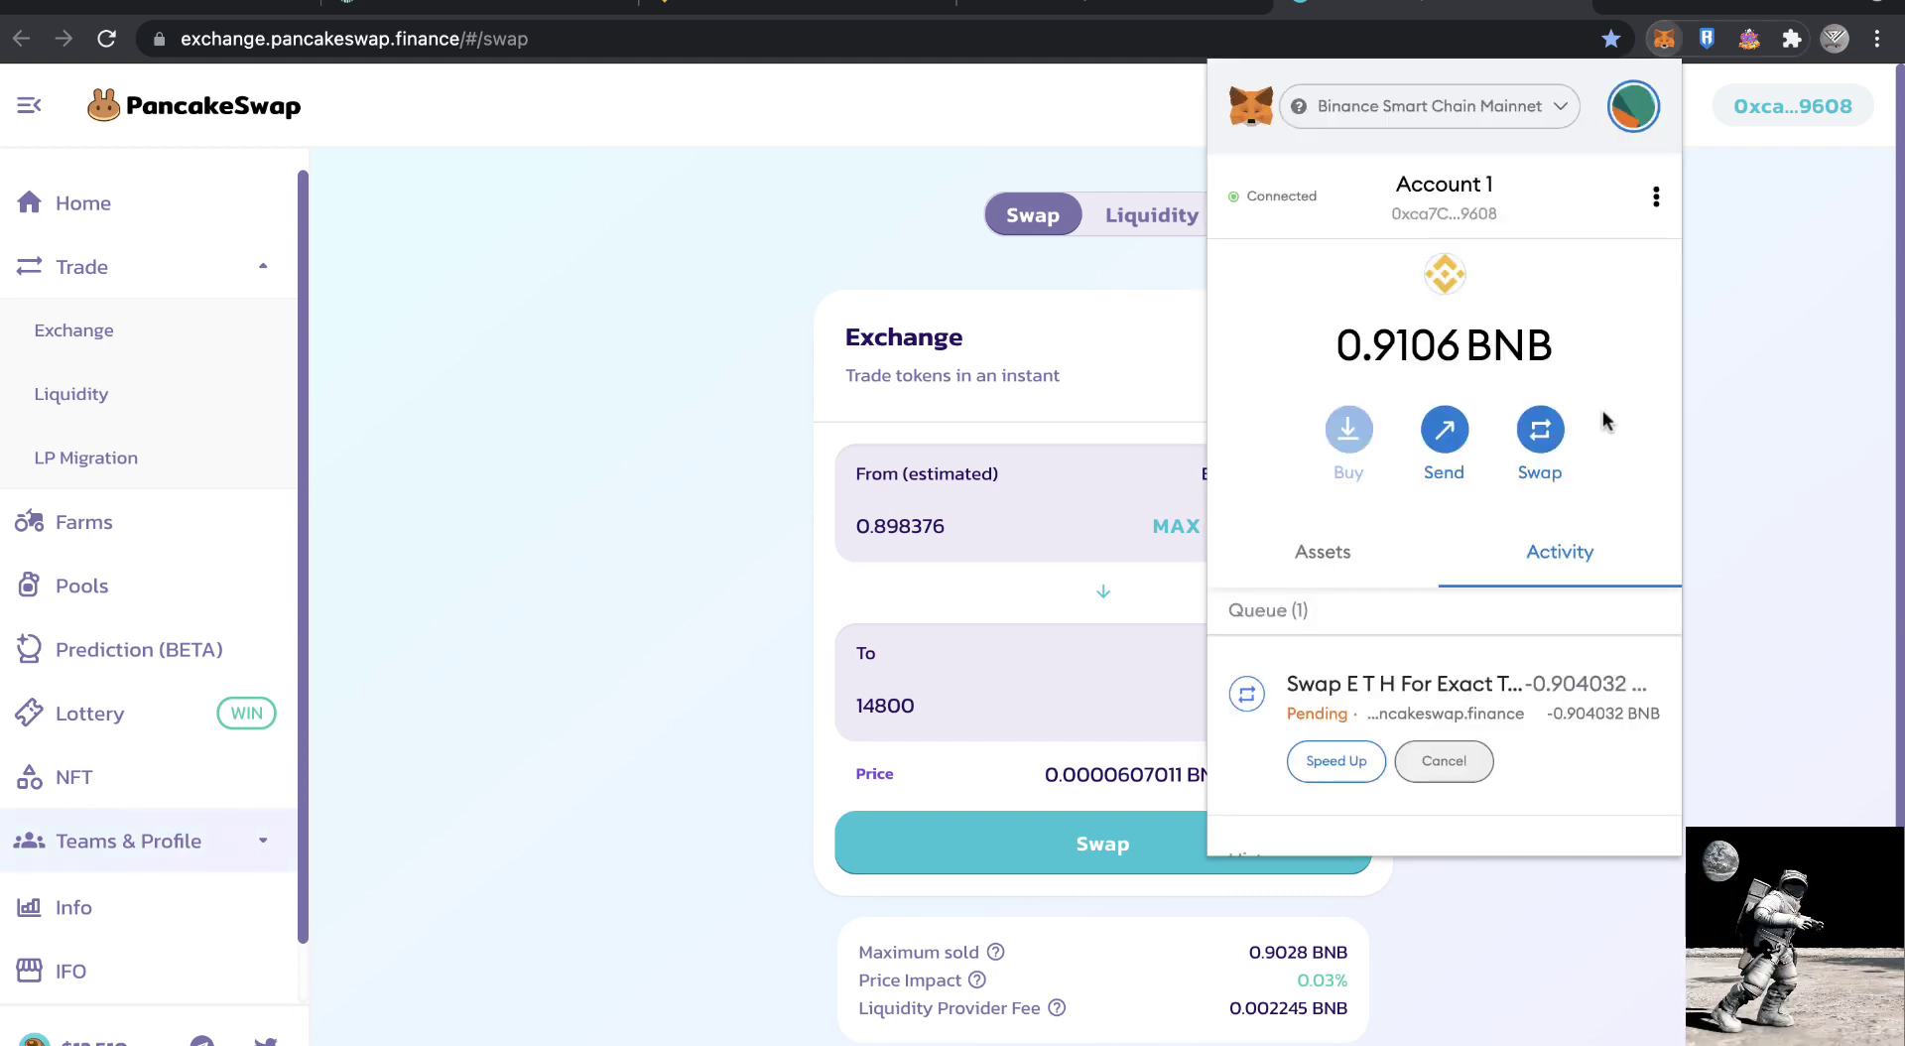
{"action": "scroll", "coordinate": [1557, 536], "scroll_direction": "down", "scroll_amount": 1}
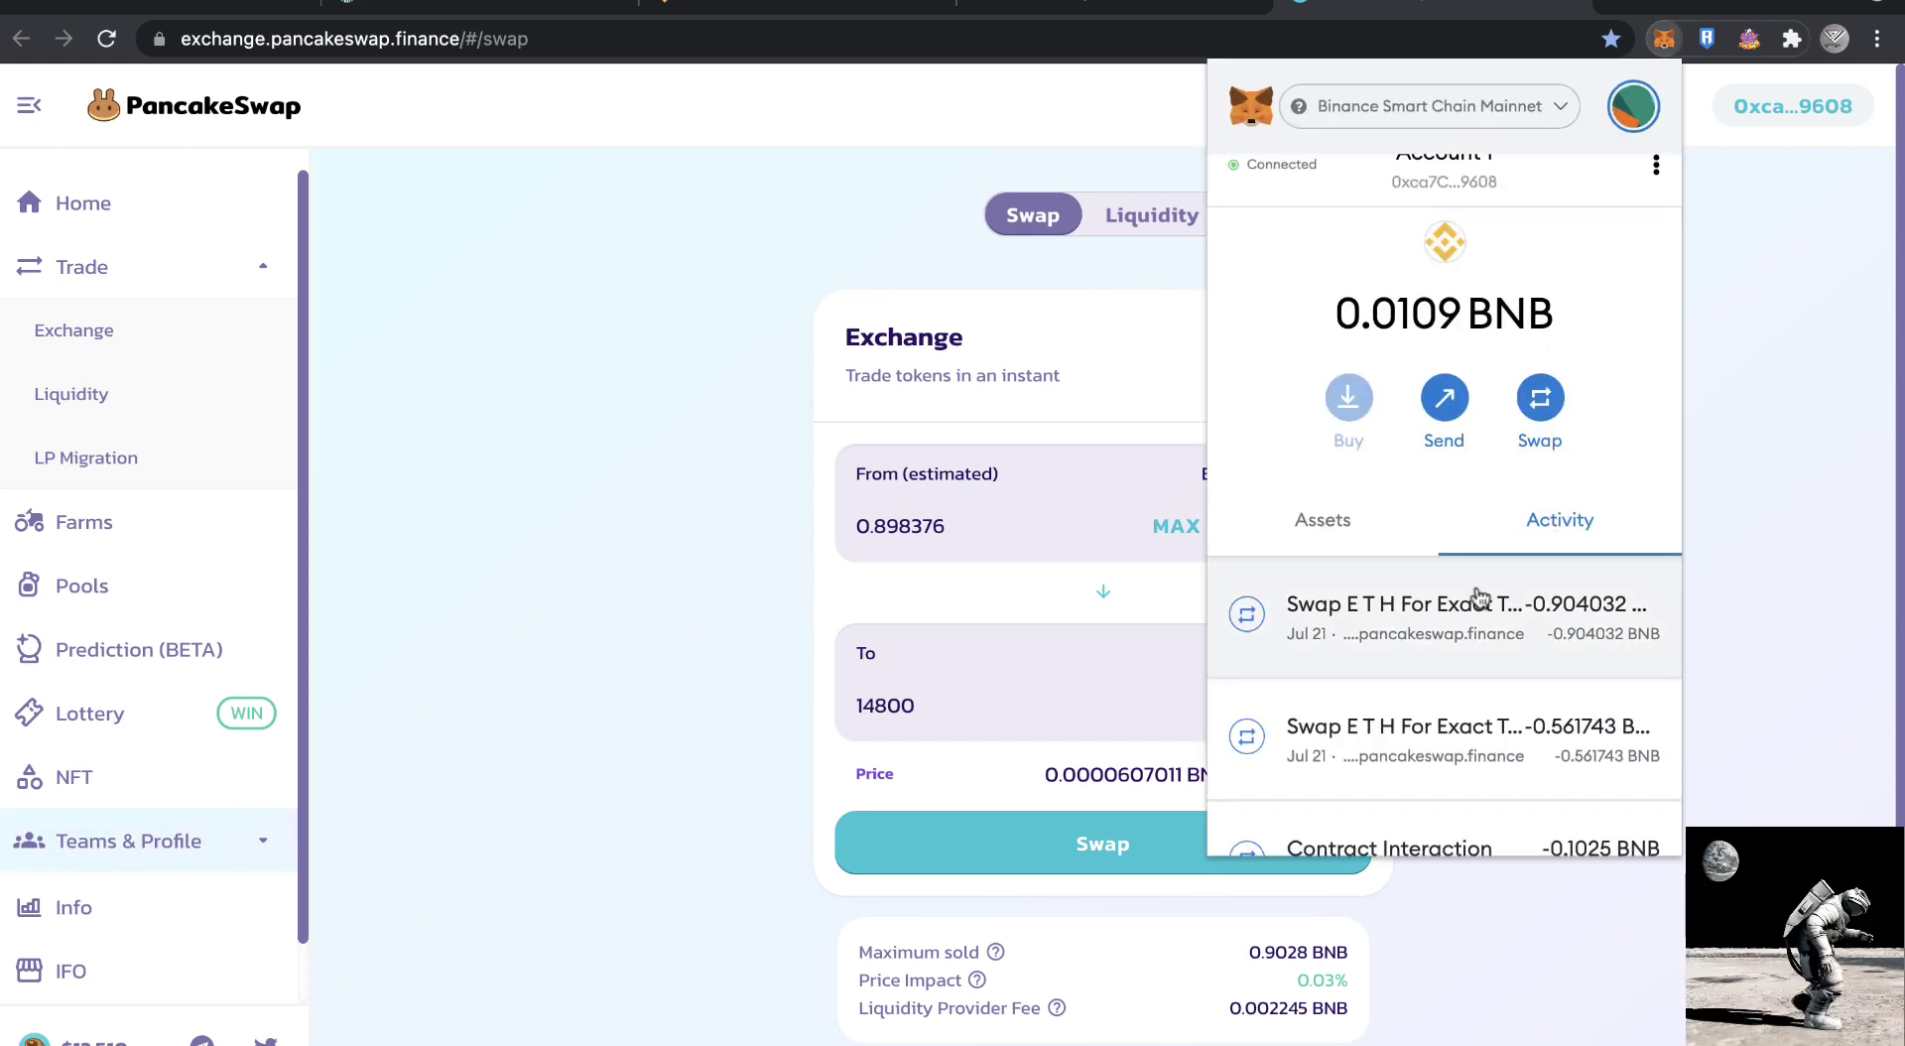
{"action": "left_click", "coordinate": [1357, 526]}
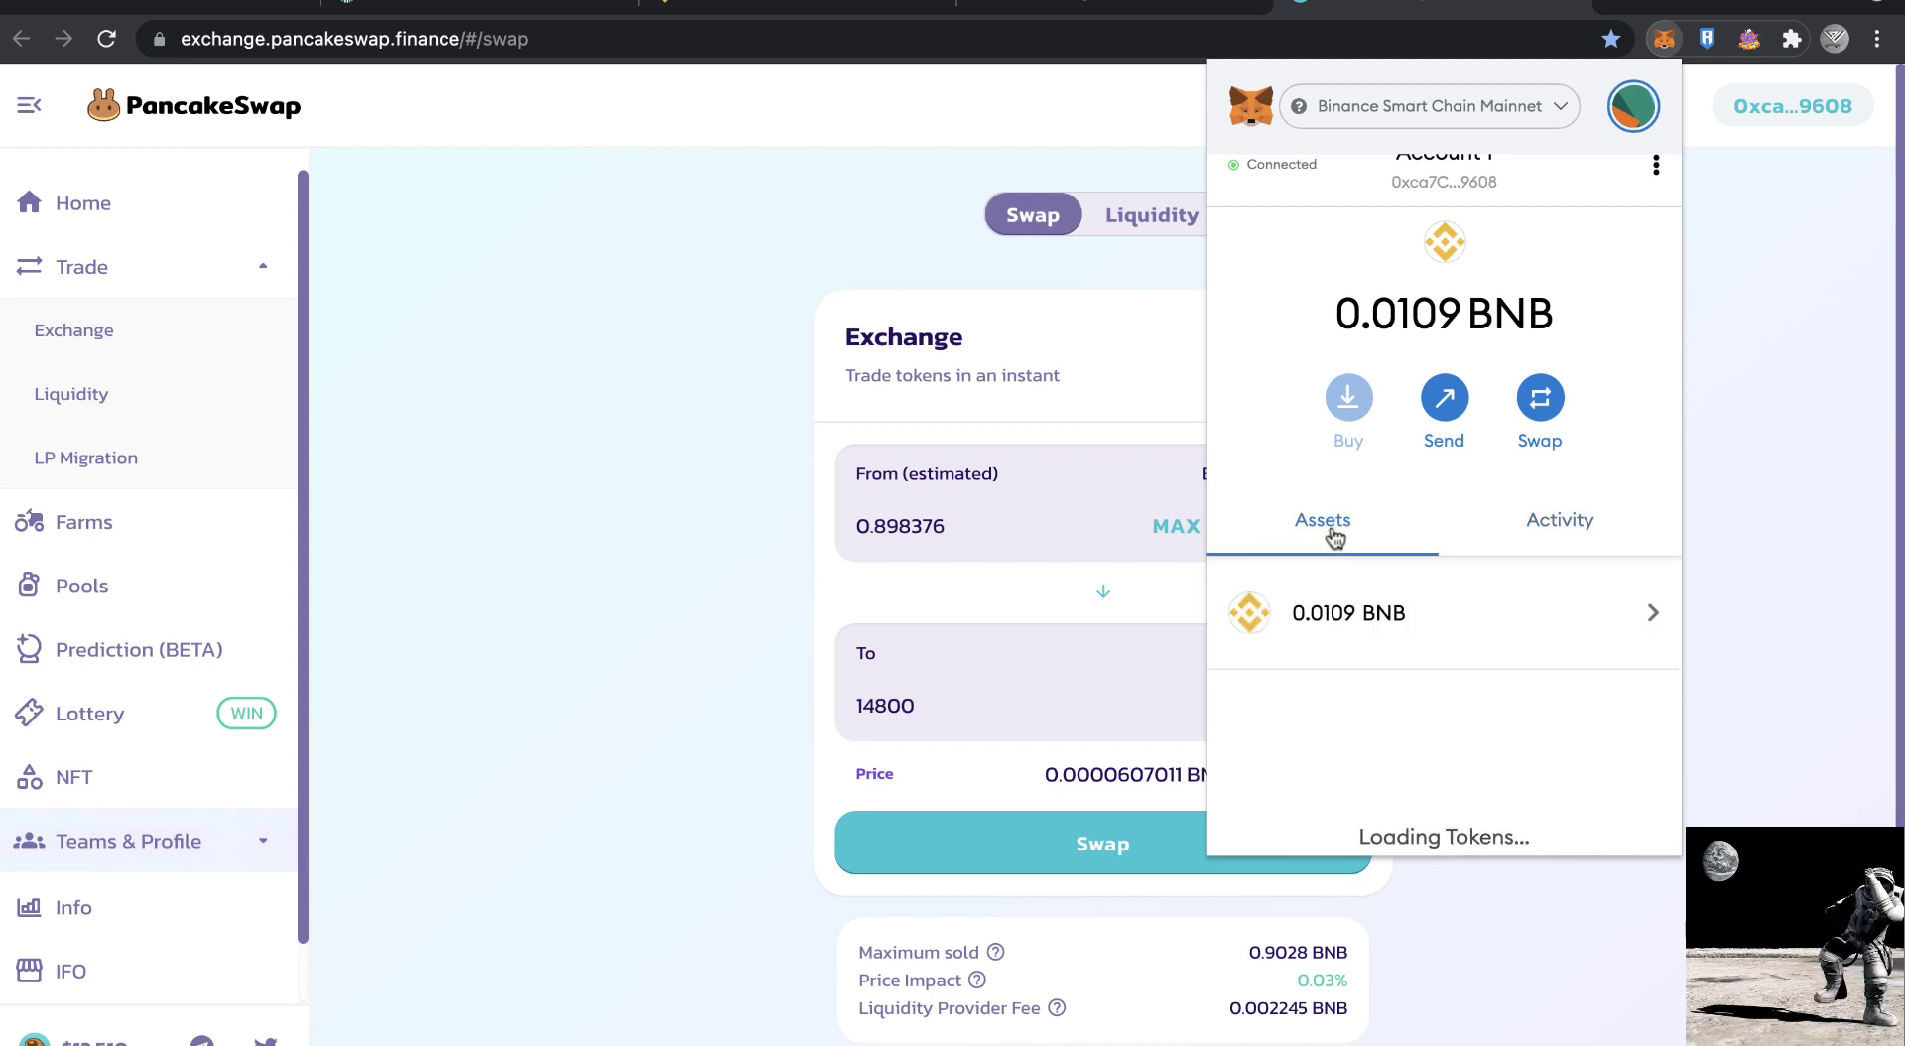
{"action": "scroll", "coordinate": [1464, 601], "scroll_direction": "down", "scroll_amount": 2}
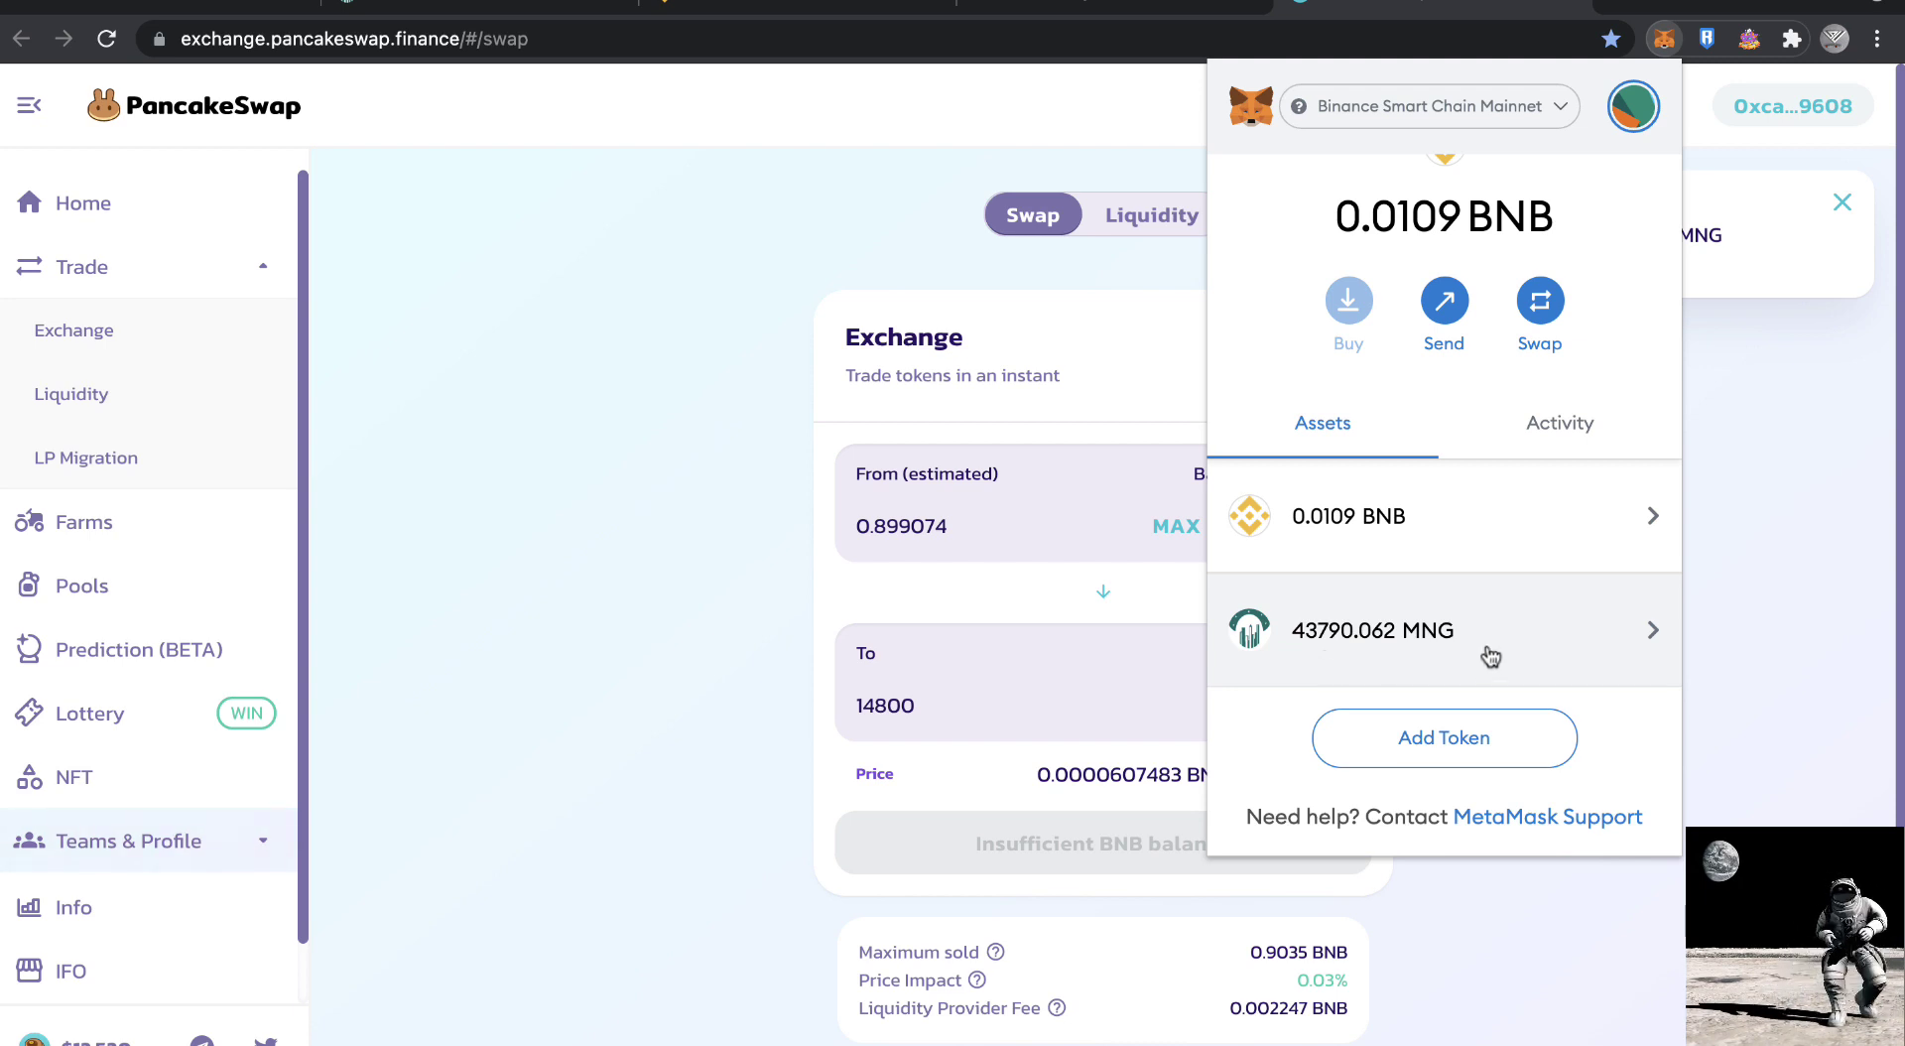
{"action": "left_click", "coordinate": [1569, 358]}
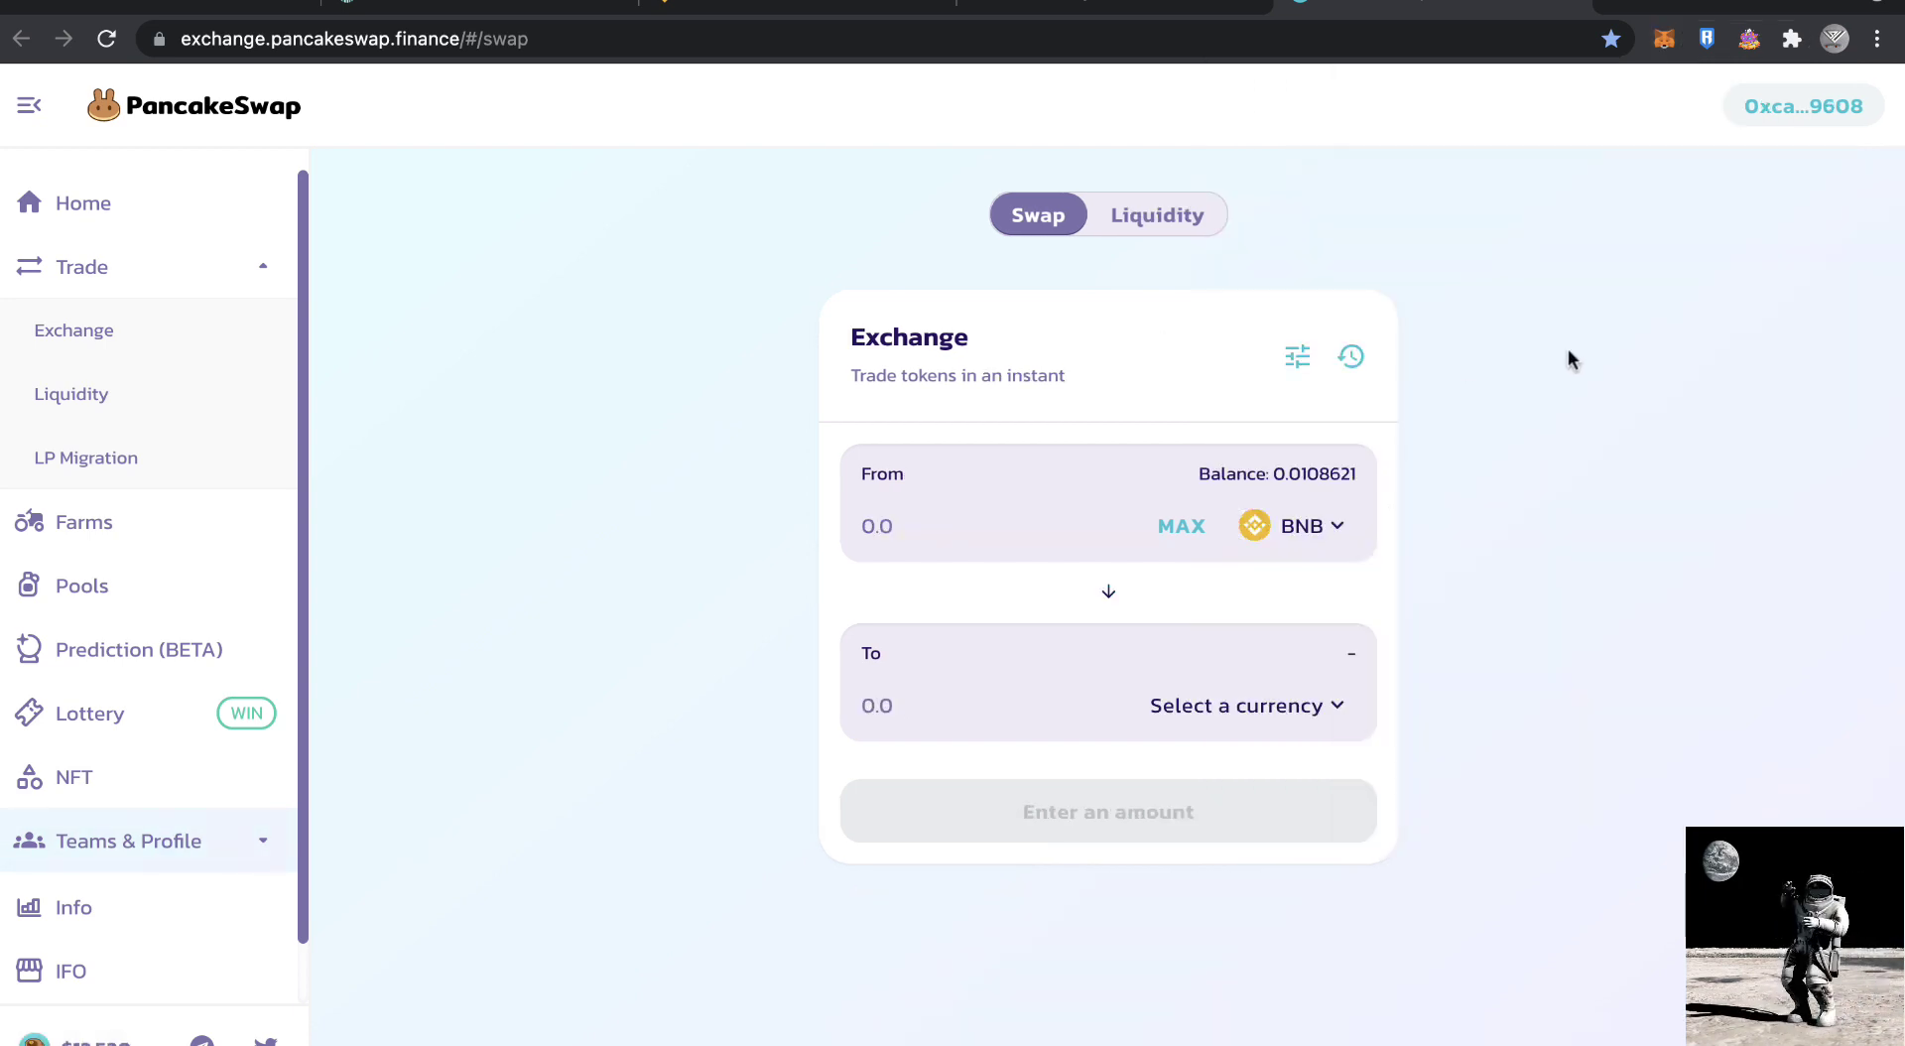